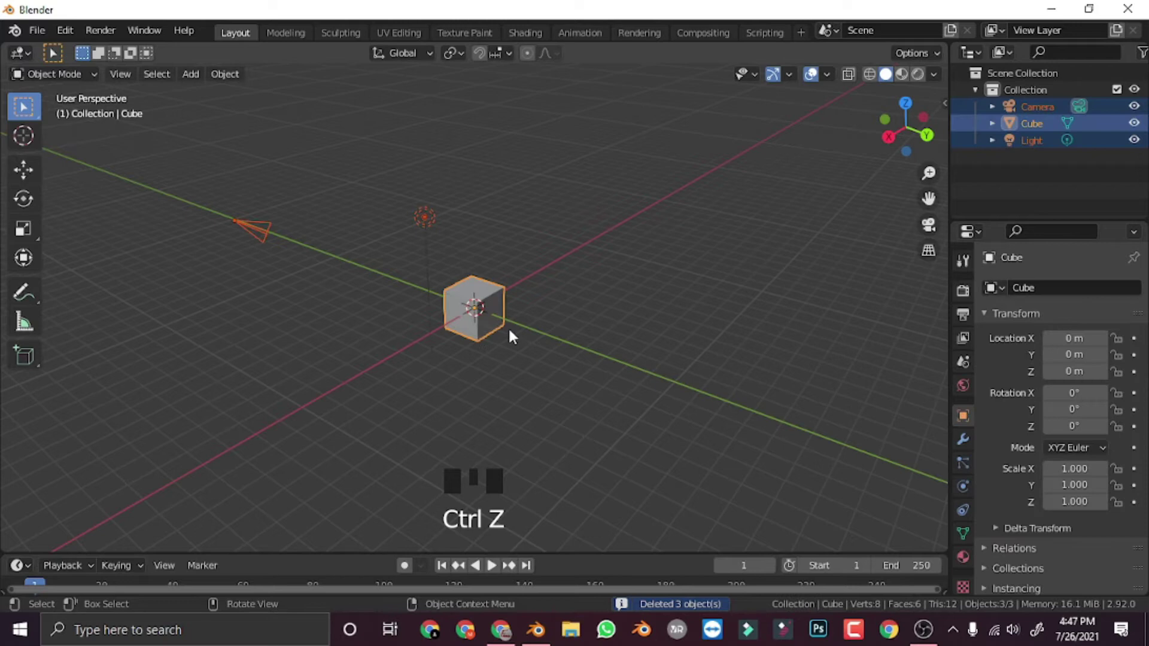
# Delete the selected default camera, cube and light from the scene
pyautogui.rightClick(444, 240)
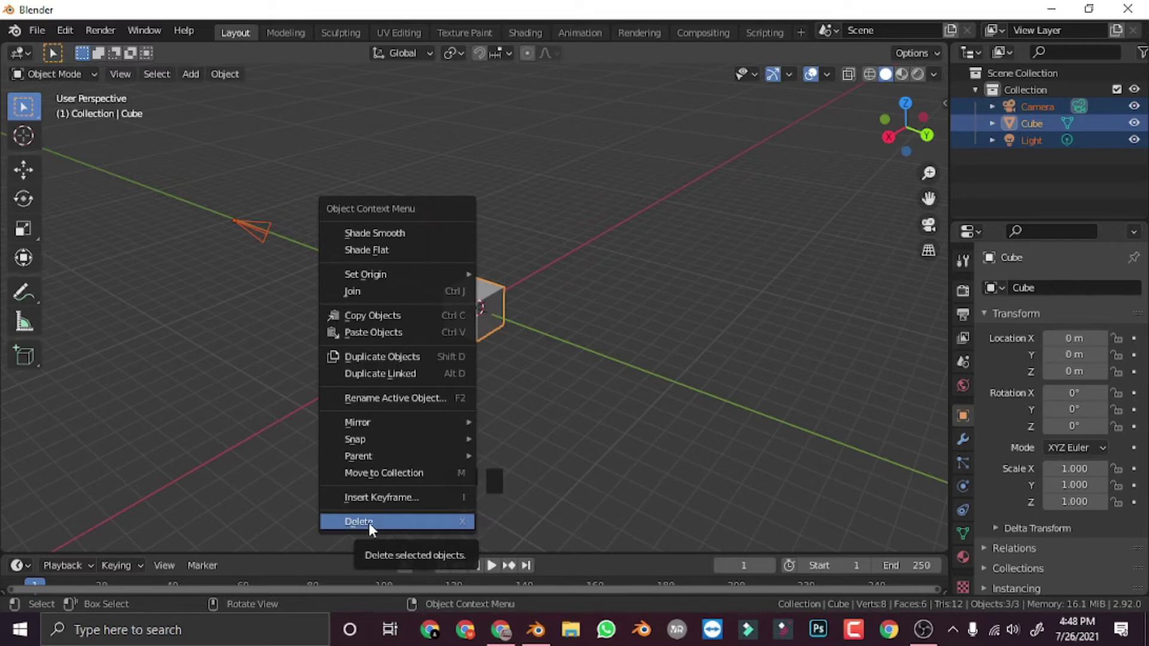
pyautogui.click(461, 522)
pyautogui.moveTo(501, 446); pyautogui.dragTo(213, 111, button='middle')
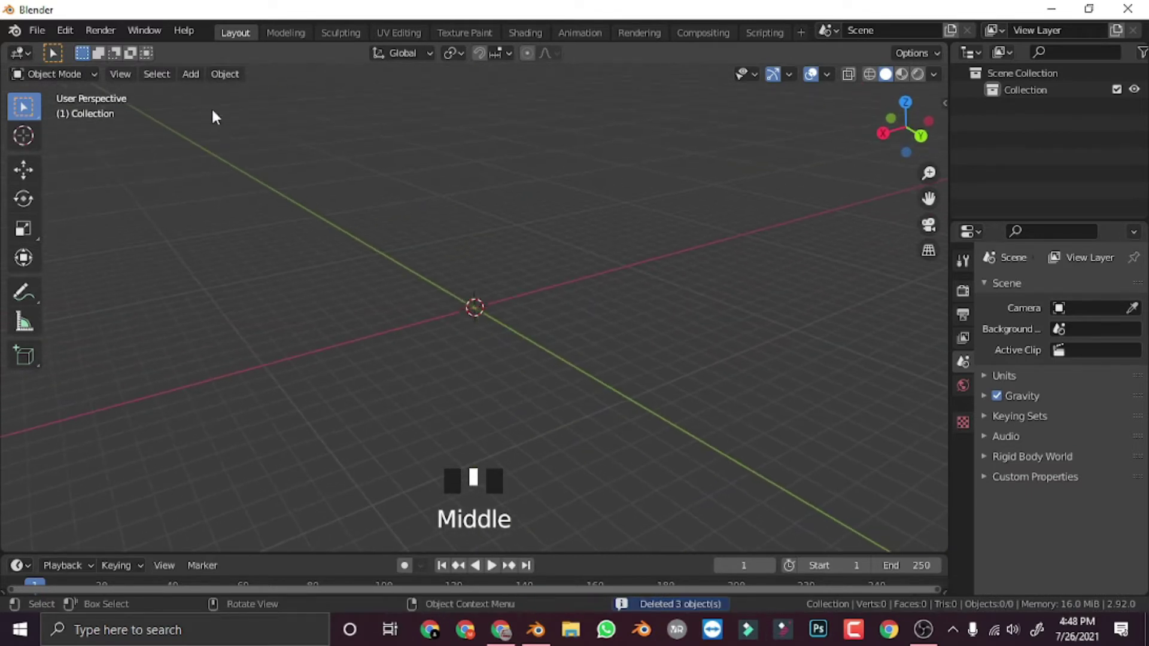
# Add a new cube mesh at the world origin
pyautogui.click(191, 74)
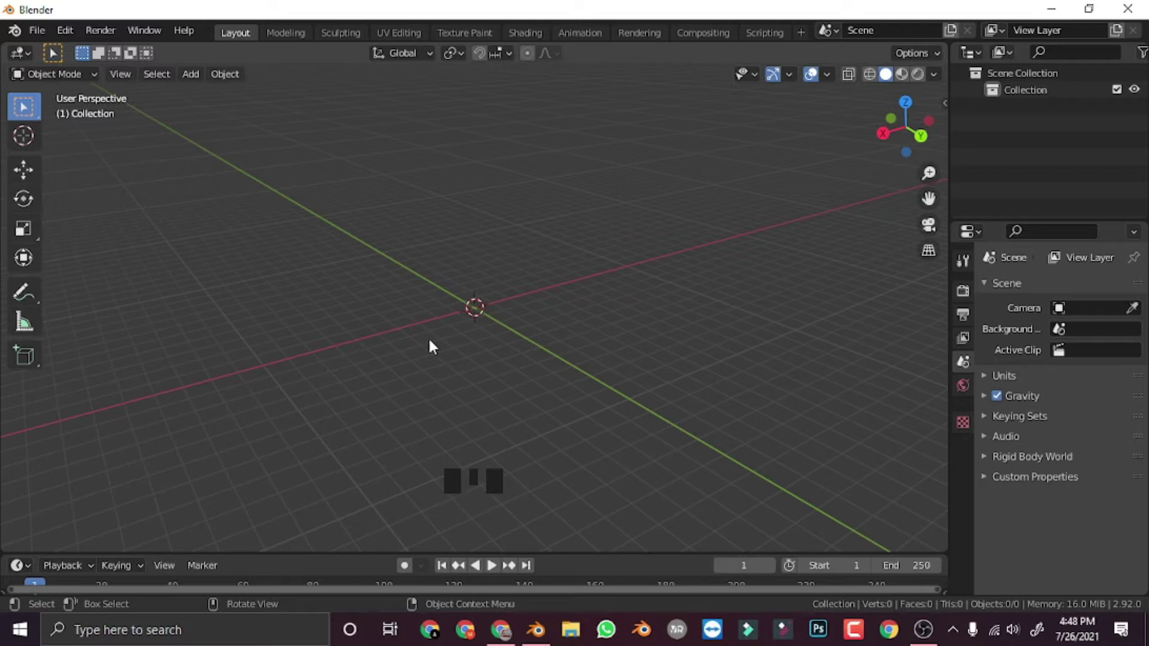
pyautogui.hotkey('shift', 'a')
pyautogui.moveTo(425, 267)
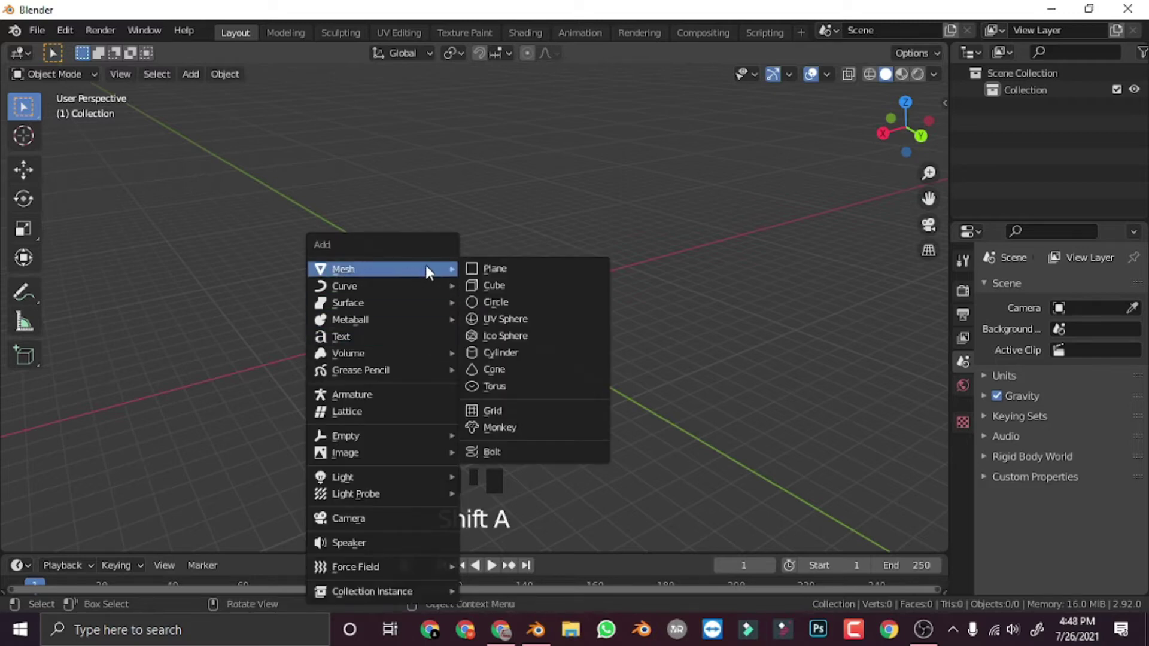
pyautogui.click(497, 286)
# Switch to Chrome, examine the Low poly Chair reference on Sketchfab from several angles, and return to Blender
pyautogui.click(500, 630)
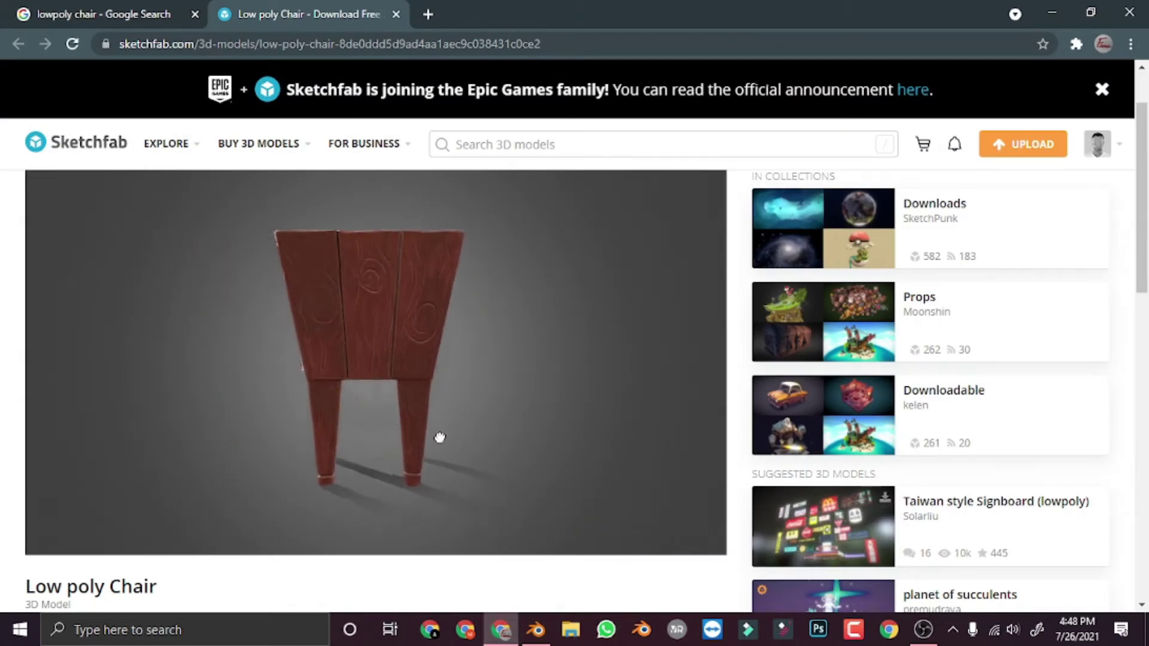
pyautogui.moveTo(418, 467)
pyautogui.mouseDown()
pyautogui.moveTo(554, 466)
pyautogui.moveTo(517, 459)
pyautogui.mouseUp()
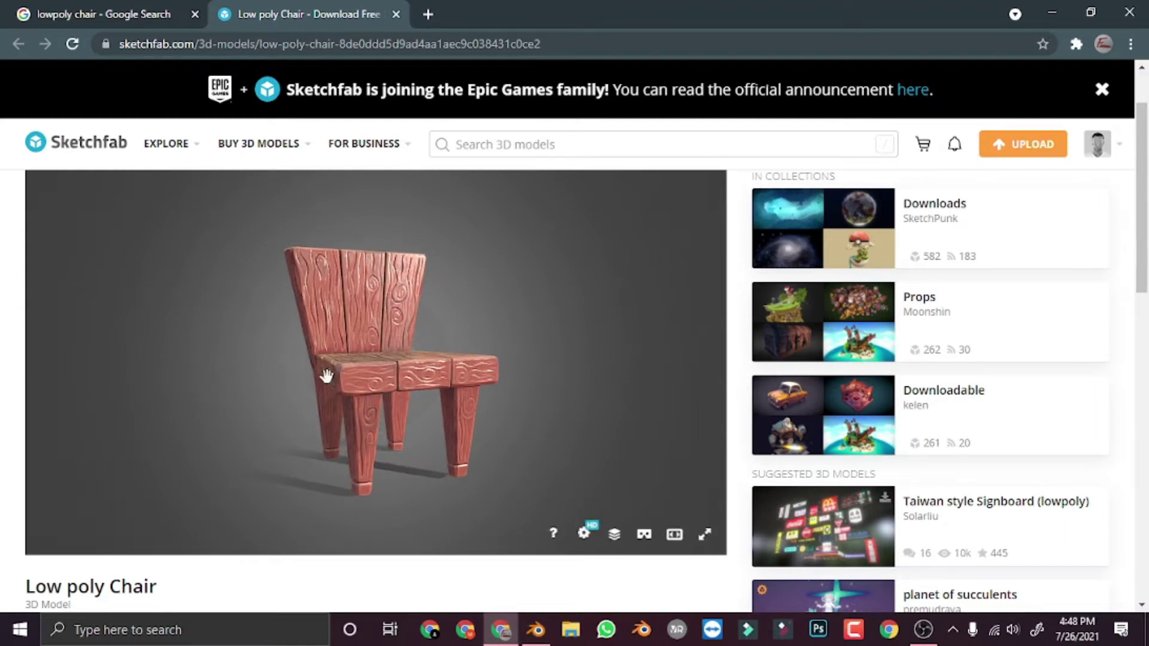
pyautogui.click(537, 631)
# Flatten the cube into a seat slab by scaling it along Z to about 0.159
pyautogui.moveTo(521, 440); pyautogui.dragTo(548, 407, button='middle')
pyautogui.scroll(5, 478, 390)
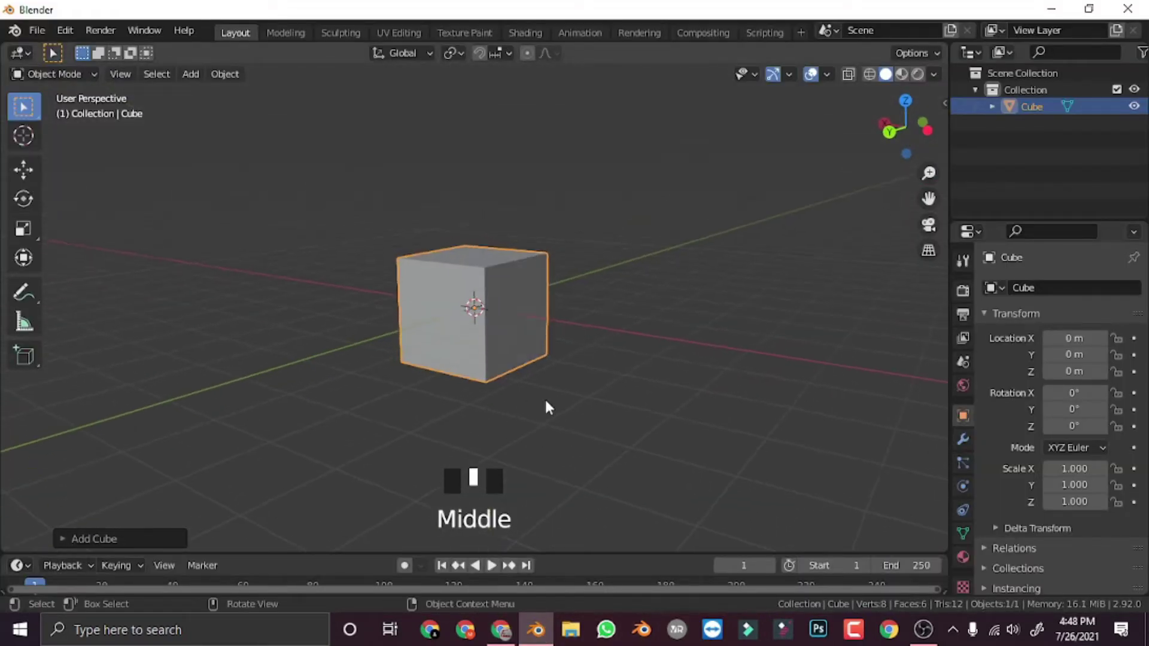
pyautogui.press('s')
pyautogui.press('z')
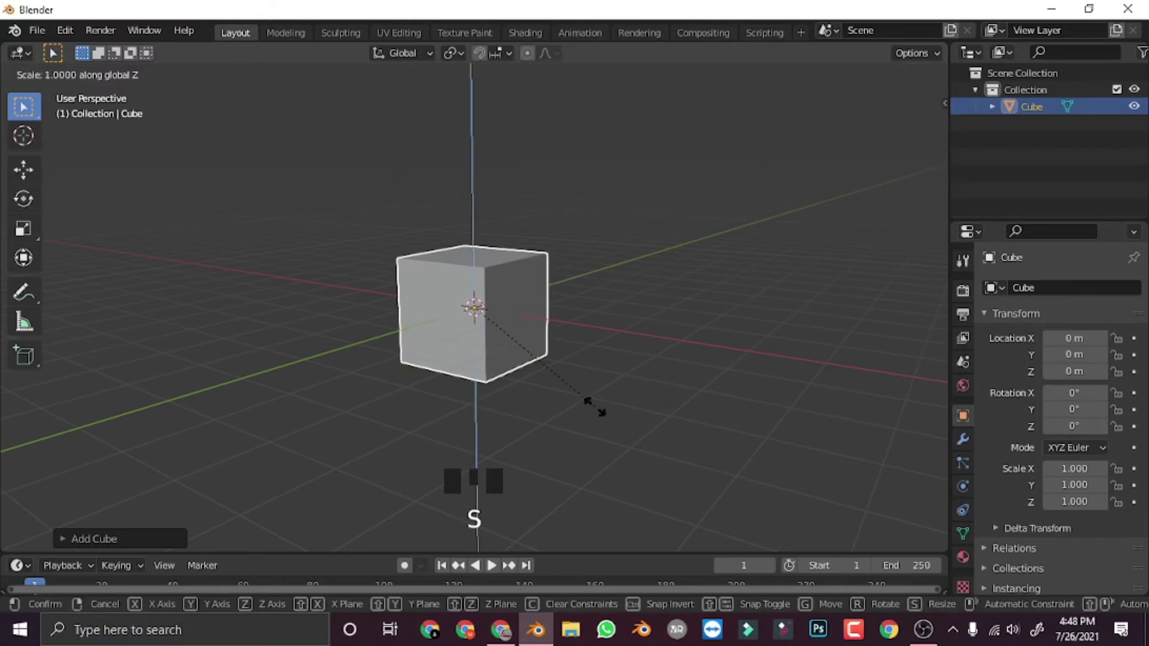
pyautogui.click(481, 323)
pyautogui.moveTo(480, 323); pyautogui.dragTo(469, 390, button='middle')
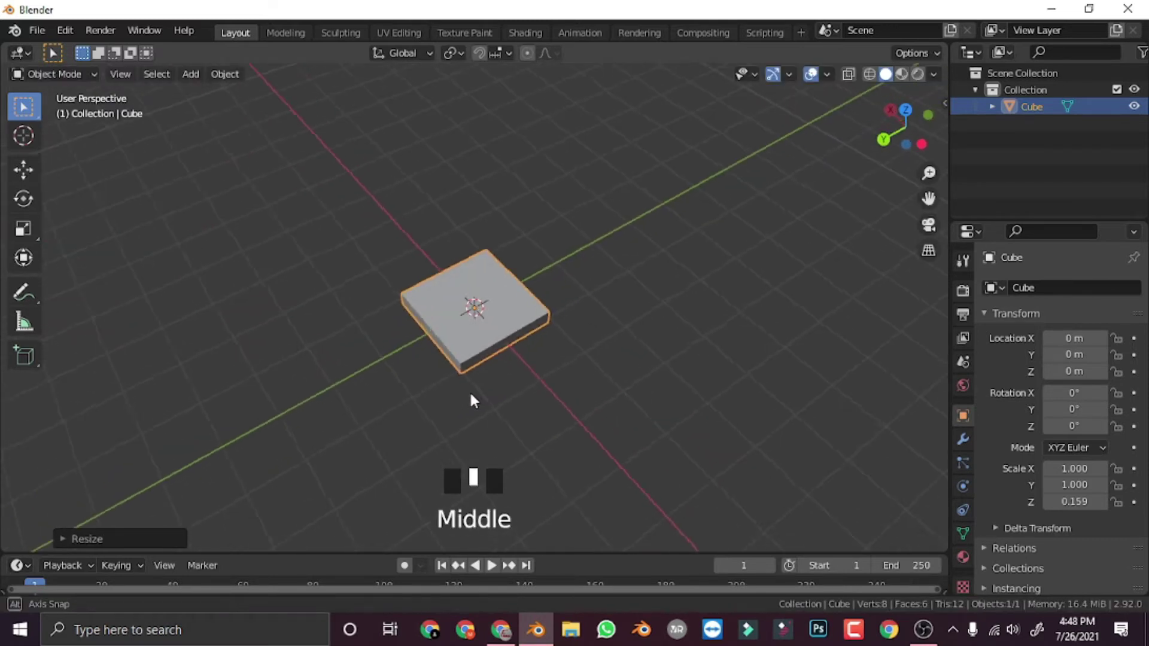
# Switch to Chrome, examine the reference chair's seat outline from above, and return to Blender
pyautogui.click(501, 628)
pyautogui.moveTo(459, 492)
pyautogui.mouseDown()
pyautogui.moveTo(459, 451)
pyautogui.moveTo(379, 393)
pyautogui.moveTo(424, 427)
pyautogui.moveTo(390, 477)
pyautogui.moveTo(333, 477)
pyautogui.moveTo(284, 429)
pyautogui.mouseUp()
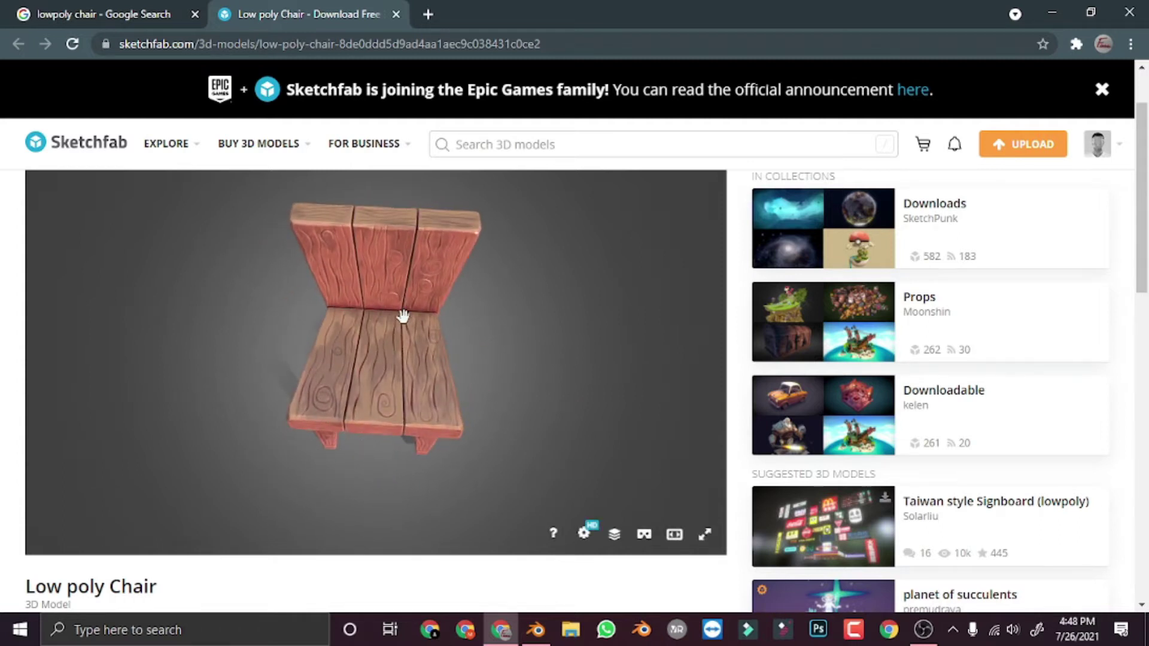
pyautogui.click(536, 630)
# Taper the seat slab in Edit Mode by scaling its positive-X side face narrower along Y, ending in Object Mode
pyautogui.click(384, 397)
pyautogui.moveTo(475, 407); pyautogui.dragTo(628, 356, button='middle')
pyautogui.click(518, 314)
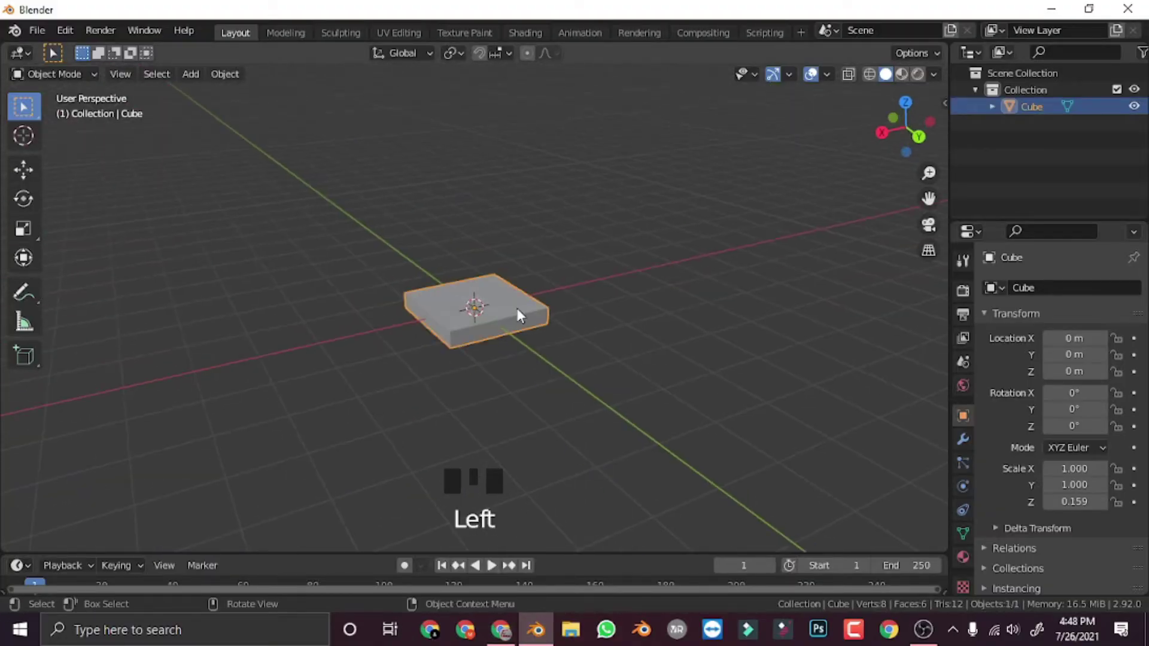
pyautogui.press('Tab')
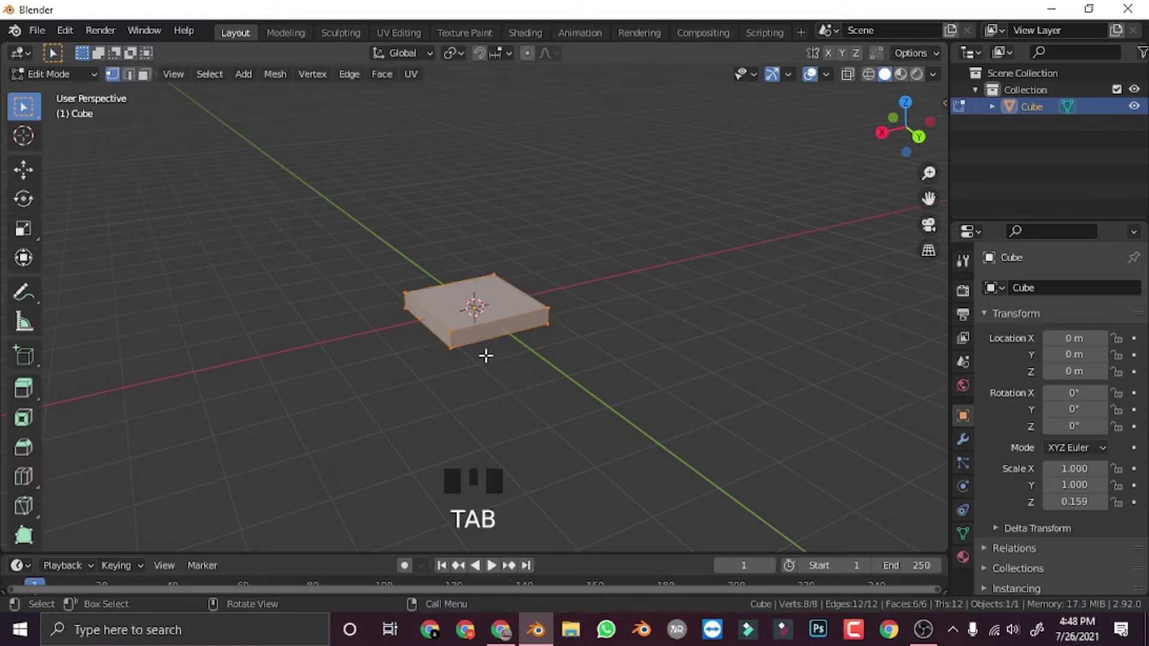
pyautogui.click(144, 74)
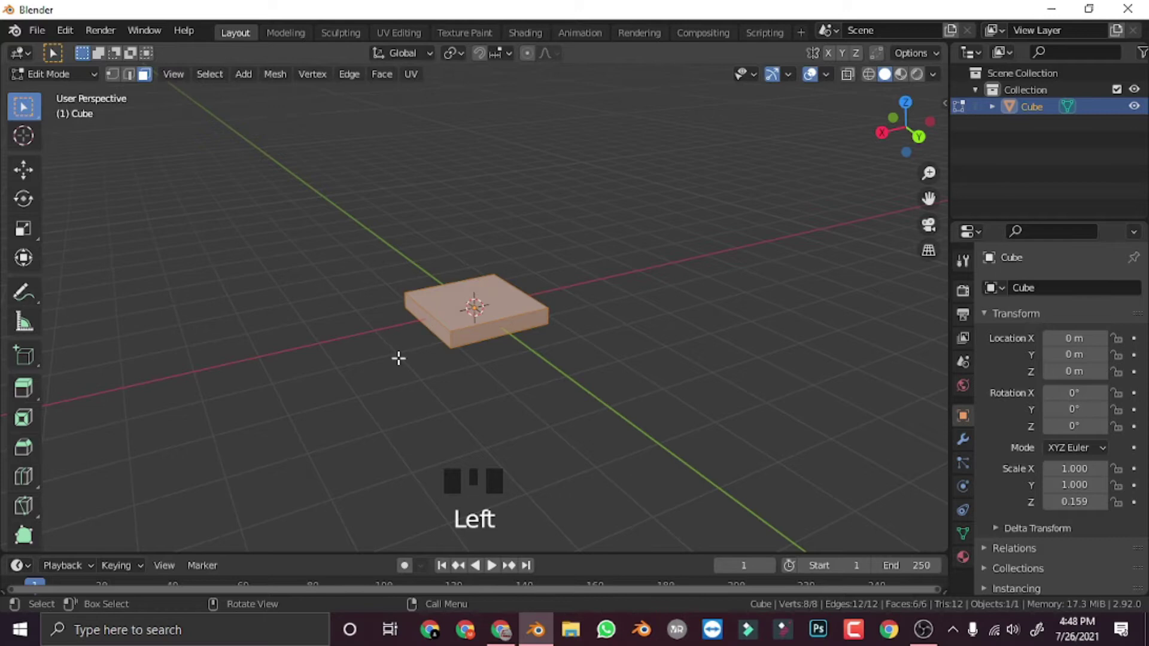
pyautogui.click(482, 350)
pyautogui.moveTo(482, 350); pyautogui.dragTo(632, 408, button='middle')
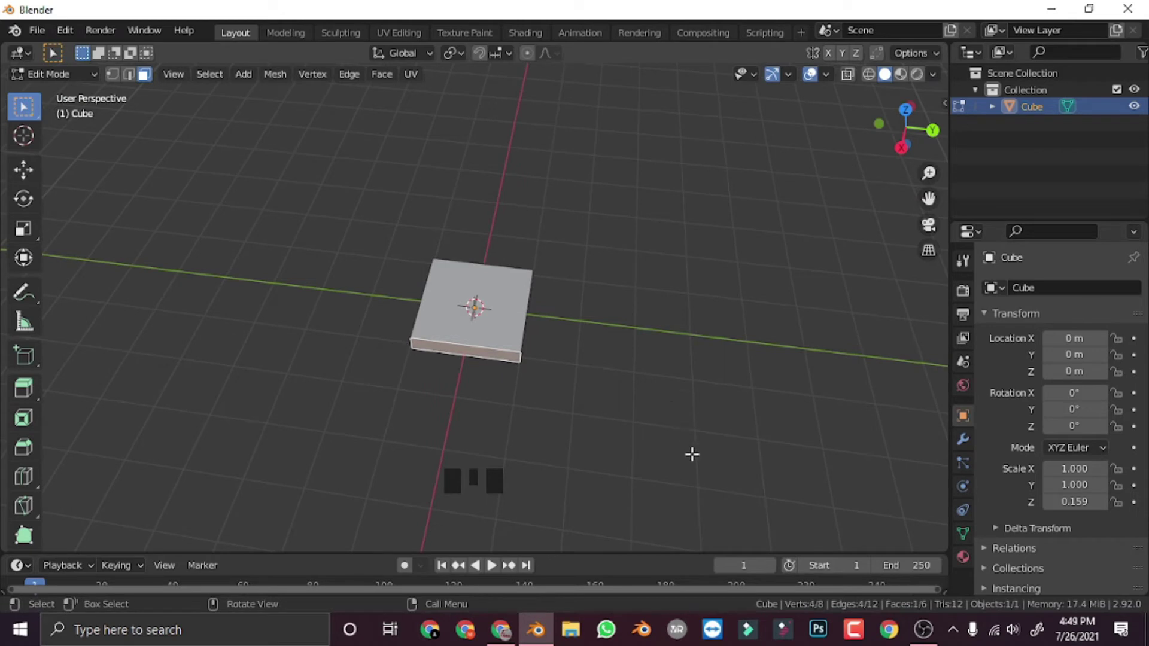
pyautogui.press('s')
pyautogui.press('y')
pyautogui.click(649, 413)
pyautogui.moveTo(649, 413); pyautogui.dragTo(404, 415, button='middle')
pyautogui.press('Tab')
pyautogui.moveTo(518, 415); pyautogui.dragTo(506, 460, button='middle')
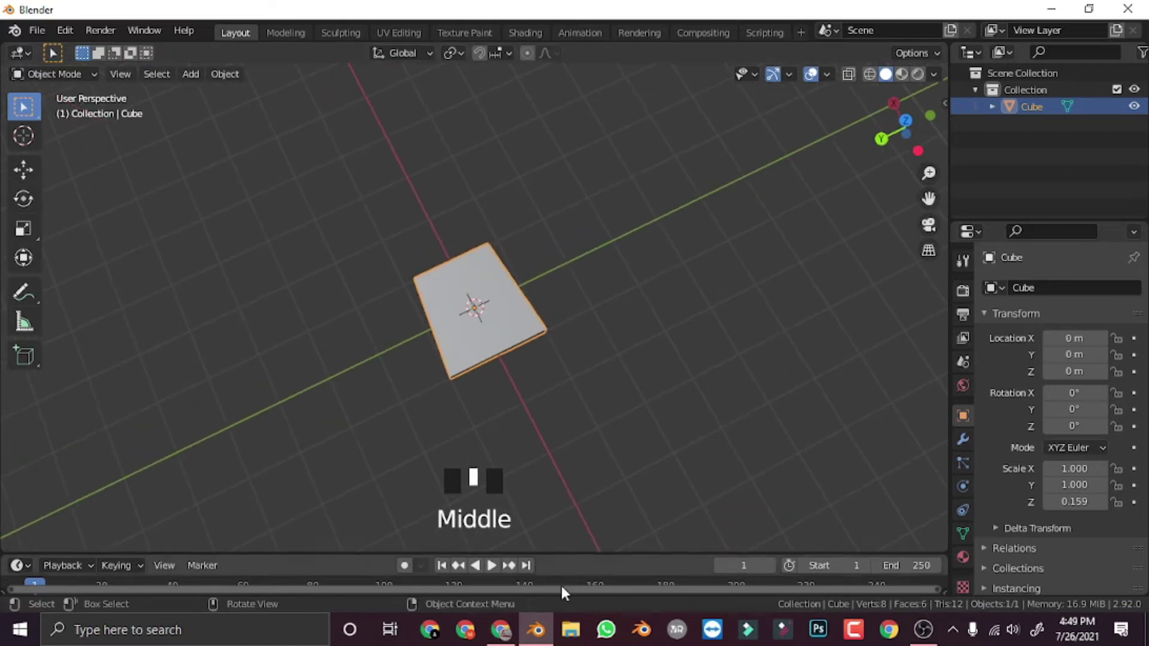
# Compare the slab with the chair reference in Chrome, examining the seat, legs and backrest from the side and above, and return to Blender
pyautogui.click(489, 636)
pyautogui.click(536, 632)
pyautogui.moveTo(471, 411); pyautogui.dragTo(555, 347, button='middle')
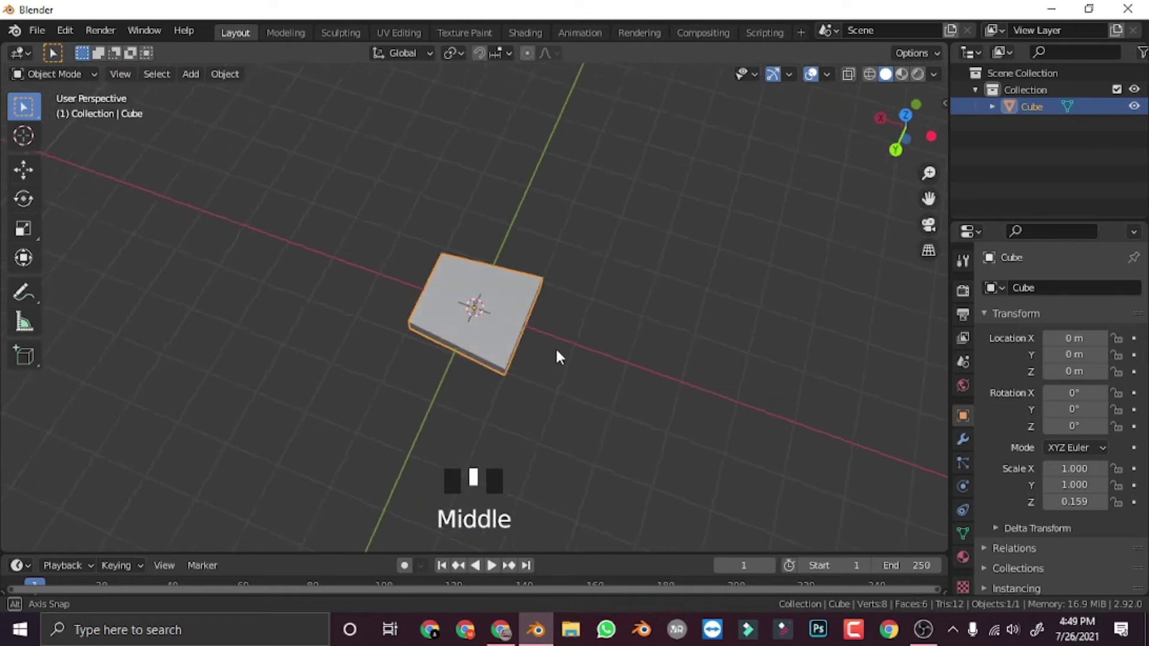
pyautogui.click(501, 629)
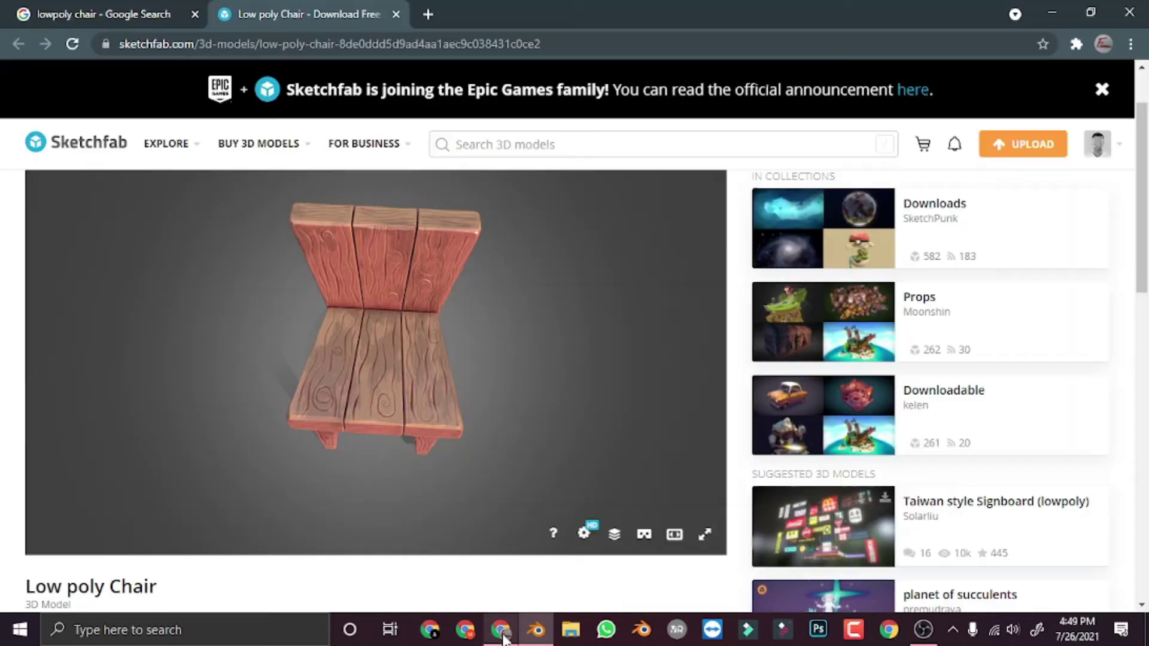
pyautogui.moveTo(329, 418)
pyautogui.mouseDown()
pyautogui.moveTo(281, 382)
pyautogui.moveTo(380, 421)
pyautogui.moveTo(269, 341)
pyautogui.moveTo(339, 381)
pyautogui.mouseUp()
pyautogui.scroll(5, 339, 381)
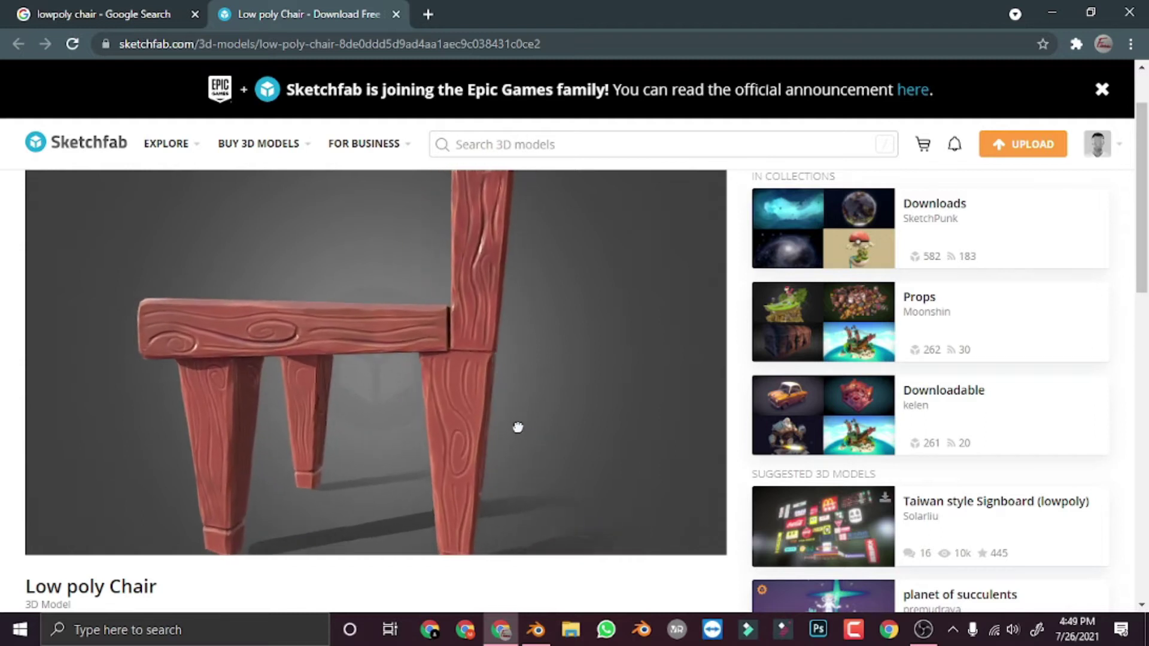
pyautogui.scroll(-3, 436, 420)
pyautogui.moveTo(423, 372); pyautogui.dragTo(505, 462)
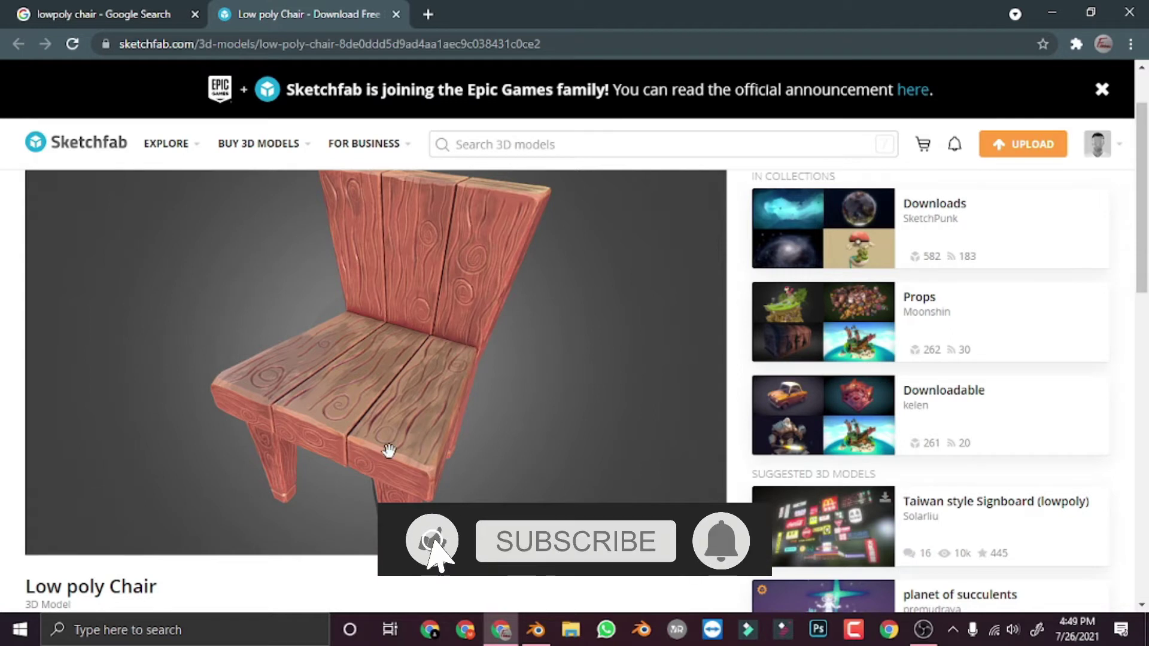
pyautogui.moveTo(464, 256)
pyautogui.mouseDown()
pyautogui.moveTo(363, 373)
pyautogui.moveTo(429, 392)
pyautogui.moveTo(326, 338)
pyautogui.moveTo(357, 366)
pyautogui.mouseUp()
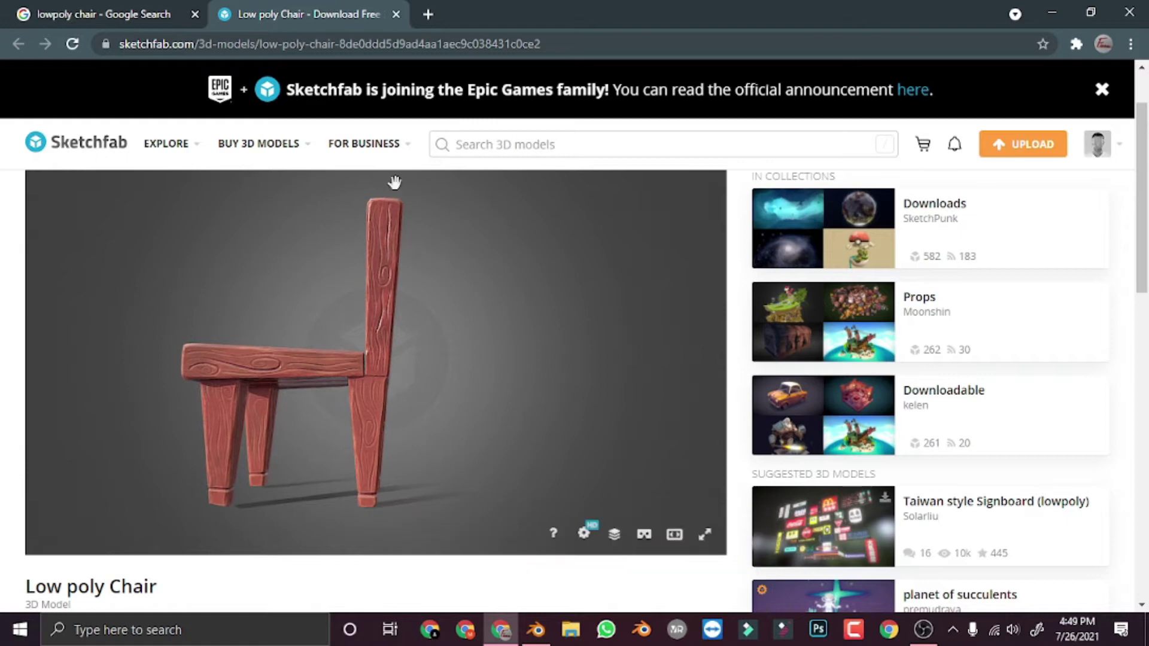
pyautogui.click(536, 630)
pyautogui.moveTo(459, 396); pyautogui.dragTo(483, 382, button='middle')
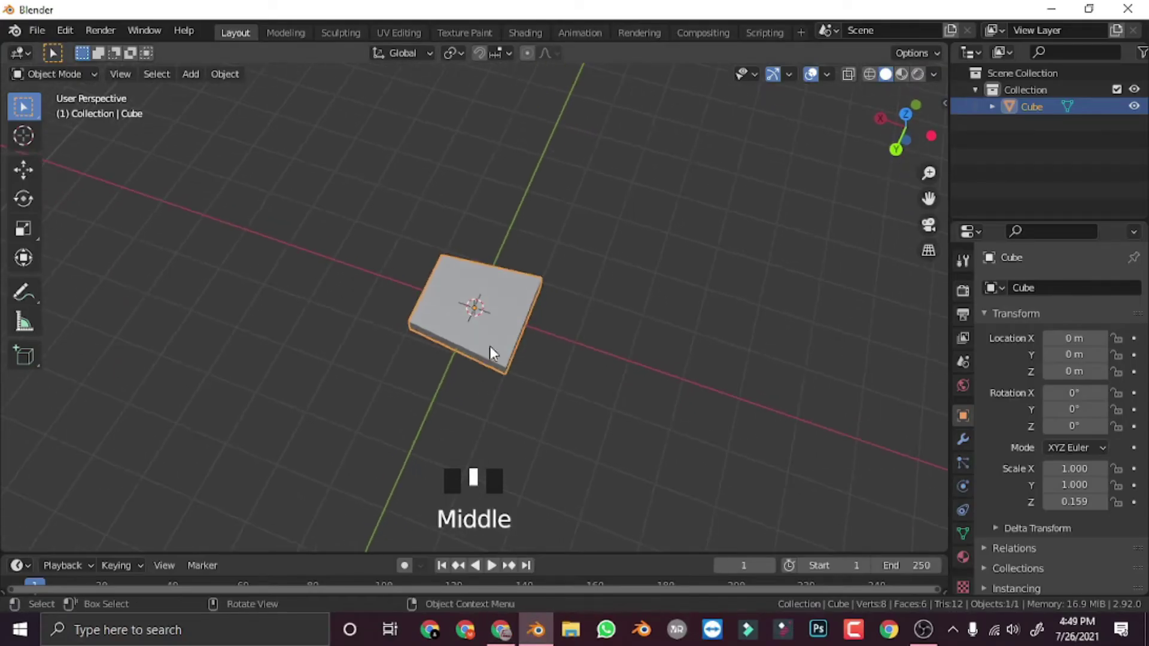
pyautogui.rightClick(491, 303)
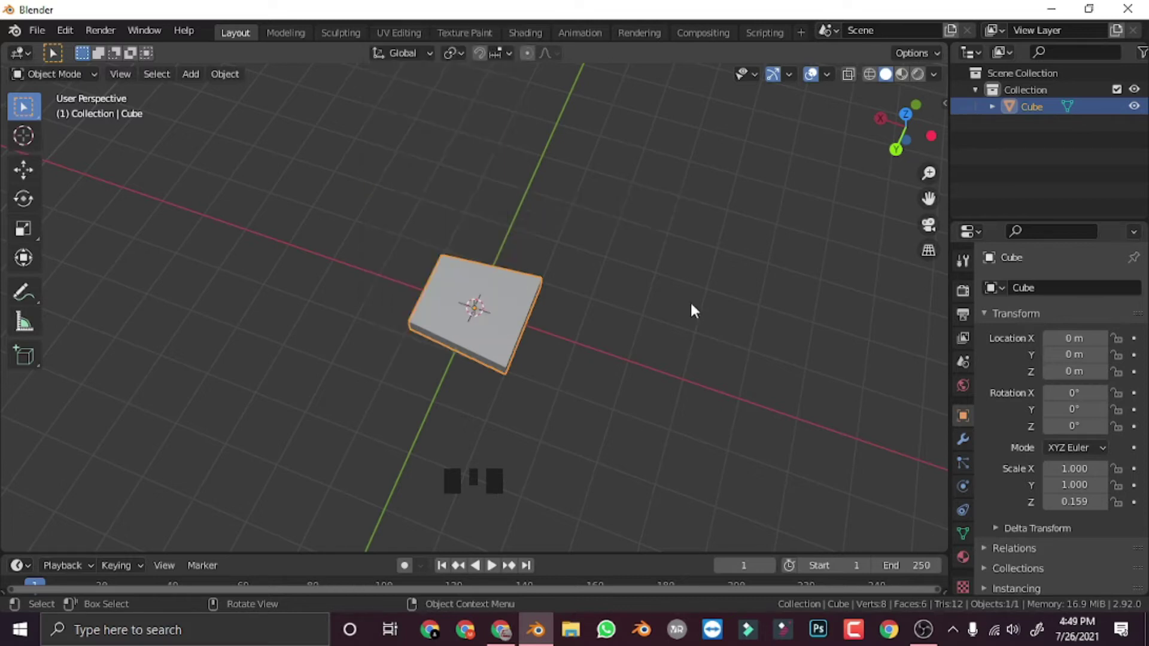
pyautogui.hotkey('shift', 'd')
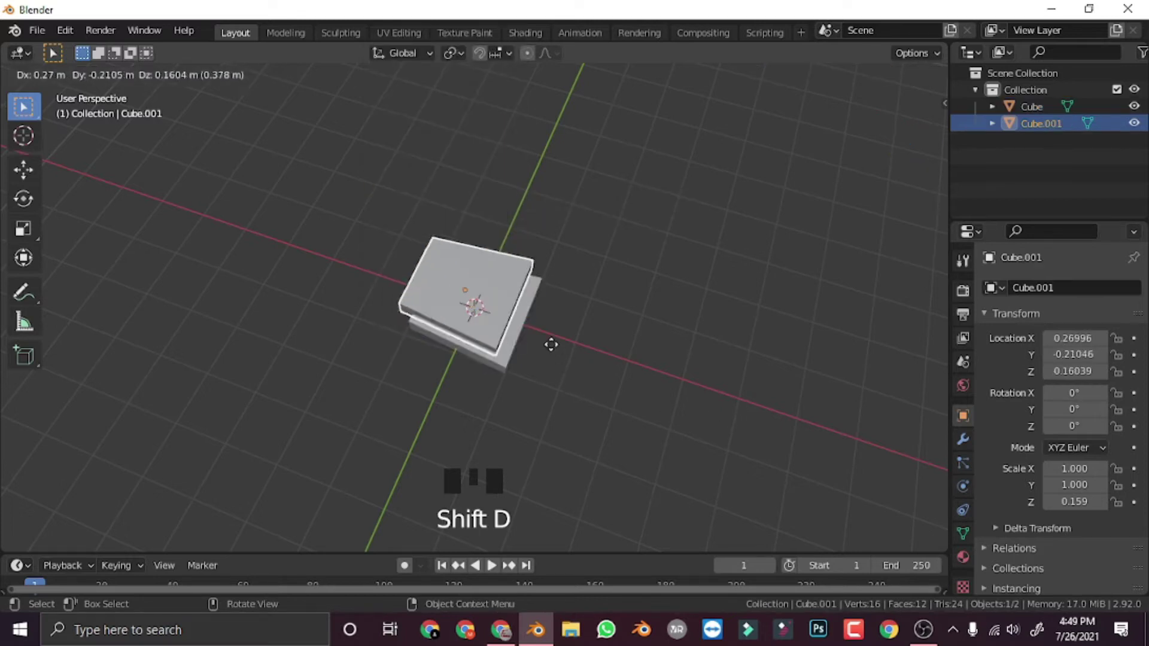
pyautogui.rightClick(562, 315)
pyautogui.moveTo(559, 416); pyautogui.dragTo(595, 345, button='middle')
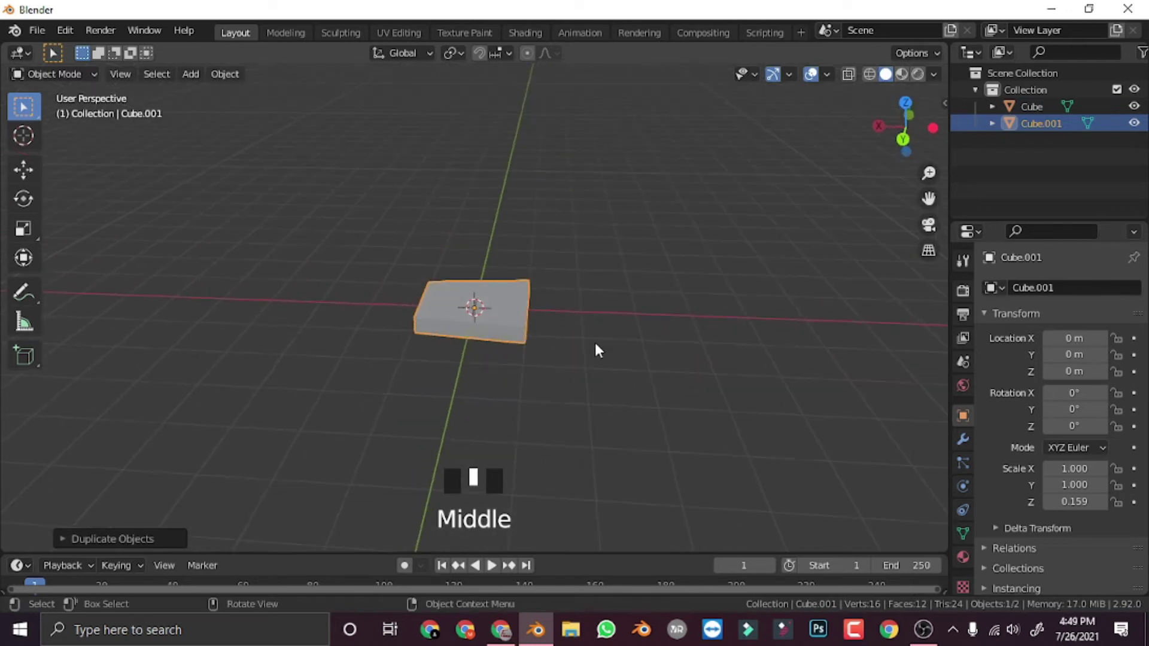
pyautogui.hotkey('ctrl', 'z')
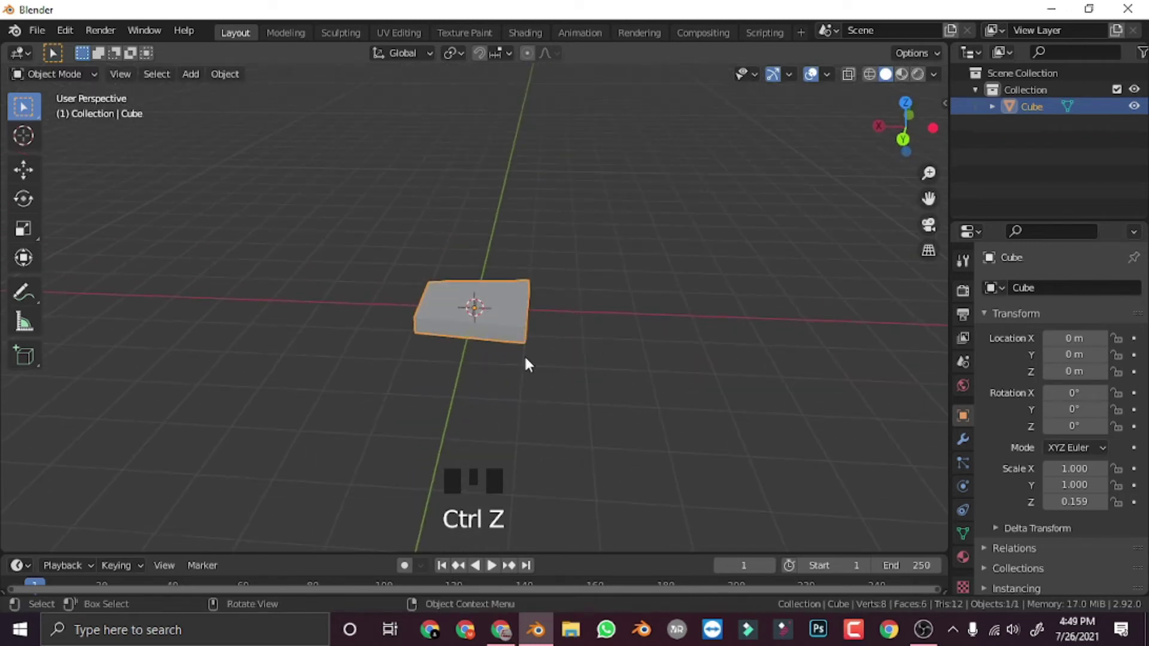
# Duplicate the tapered seat slab, keeping the copy at the original's location
pyautogui.hotkey('shift', 'd')
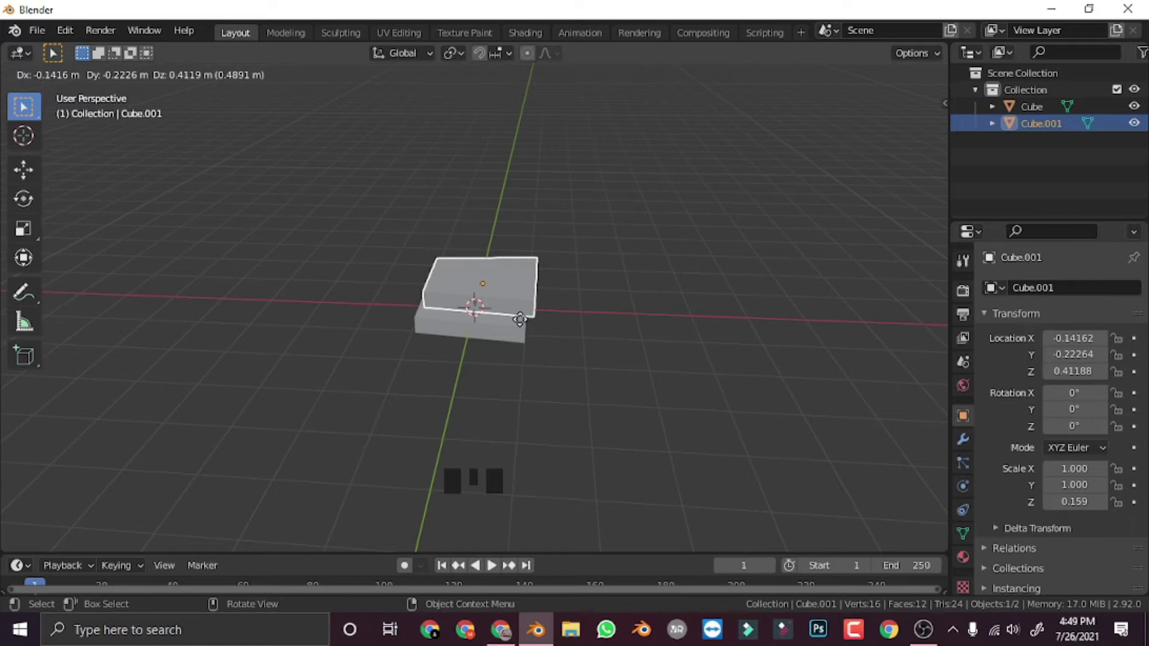
pyautogui.rightClick(520, 320)
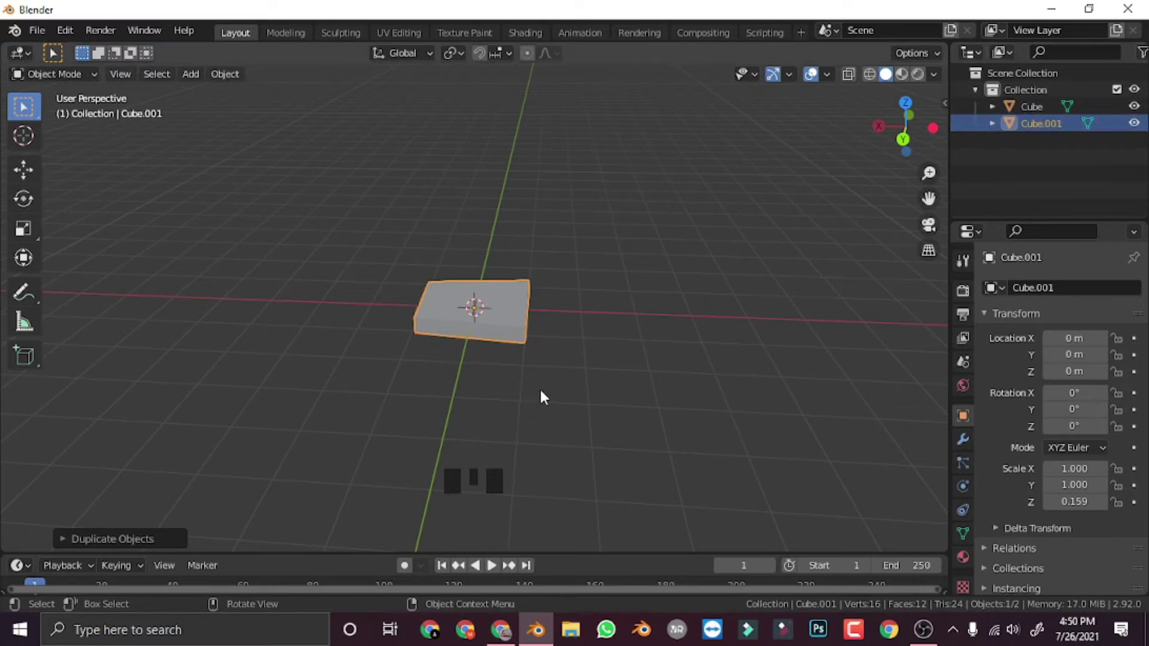
pyautogui.press('r')
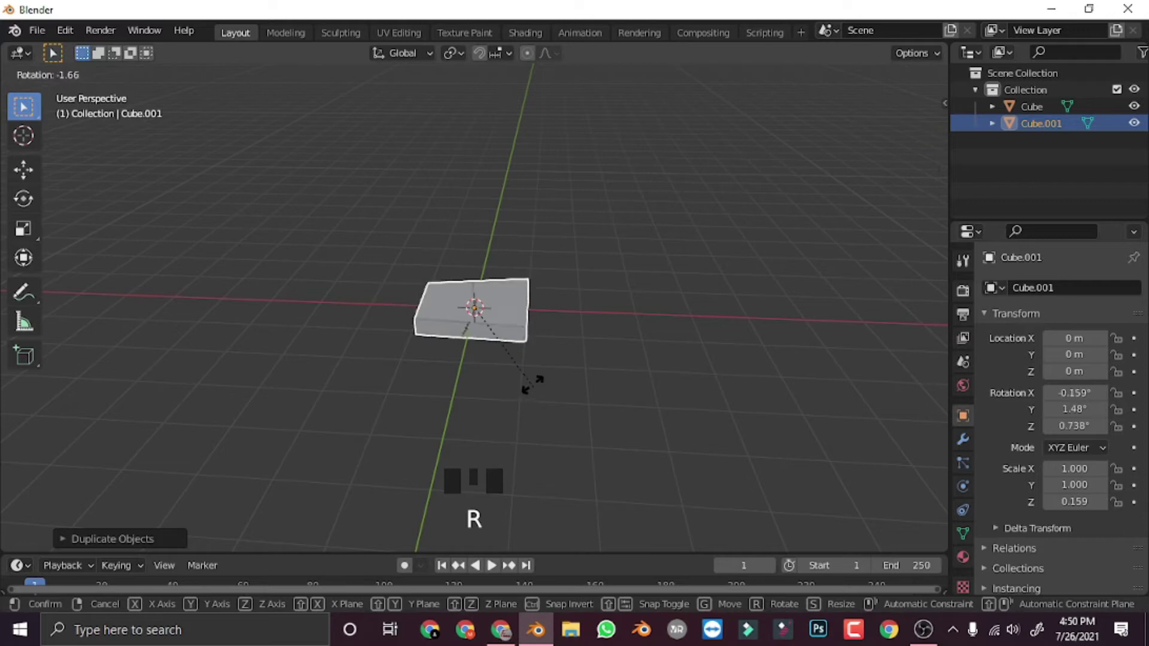
pyautogui.rightClick(484, 386)
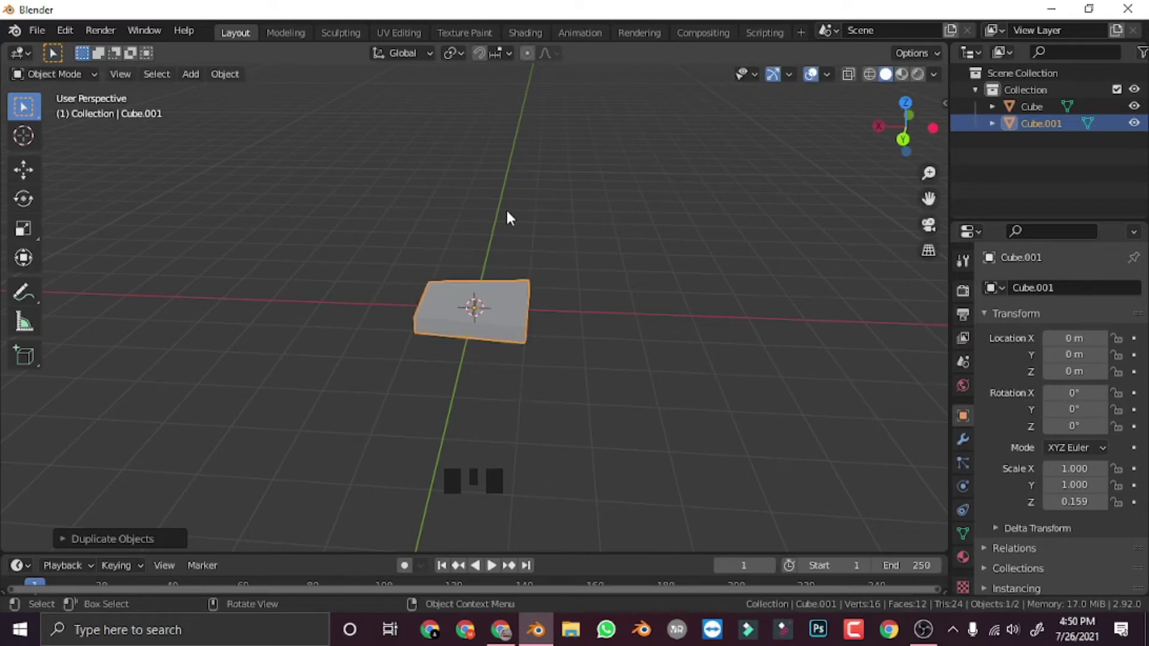
pyautogui.press('r')
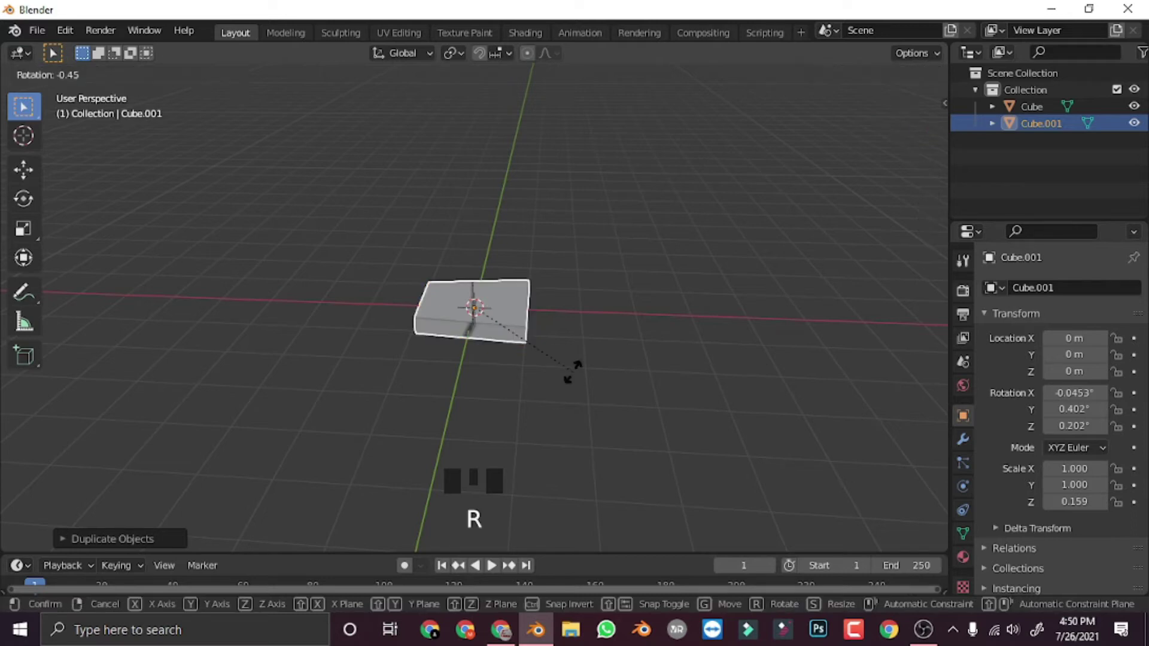
pyautogui.press('y')
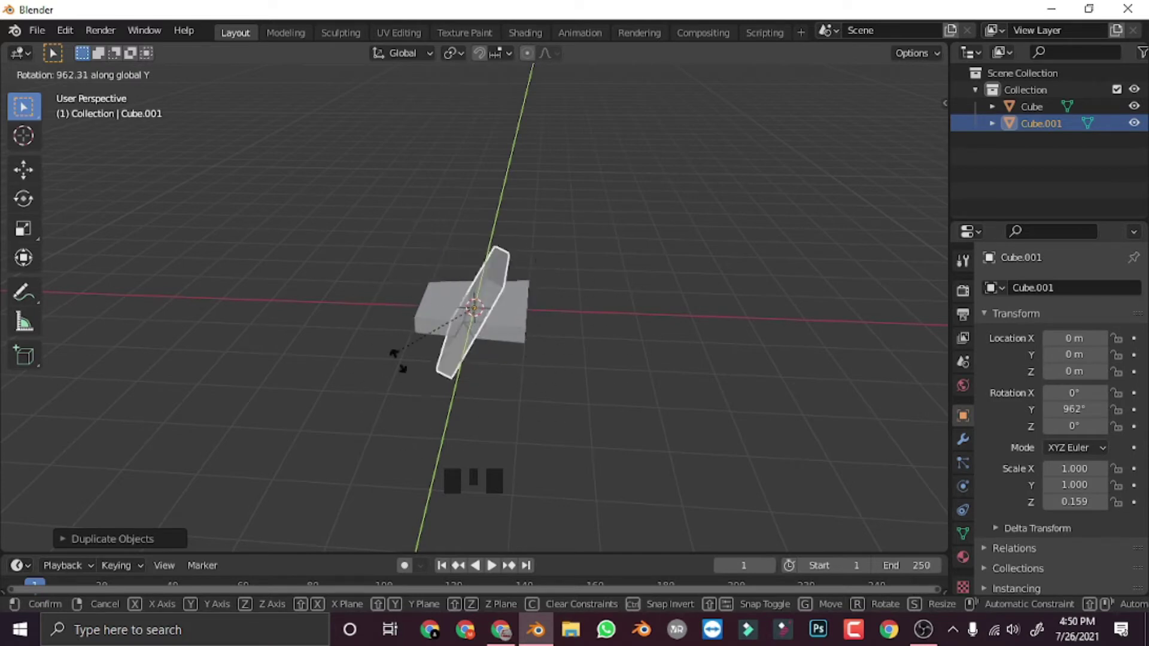
pyautogui.press('Escape')
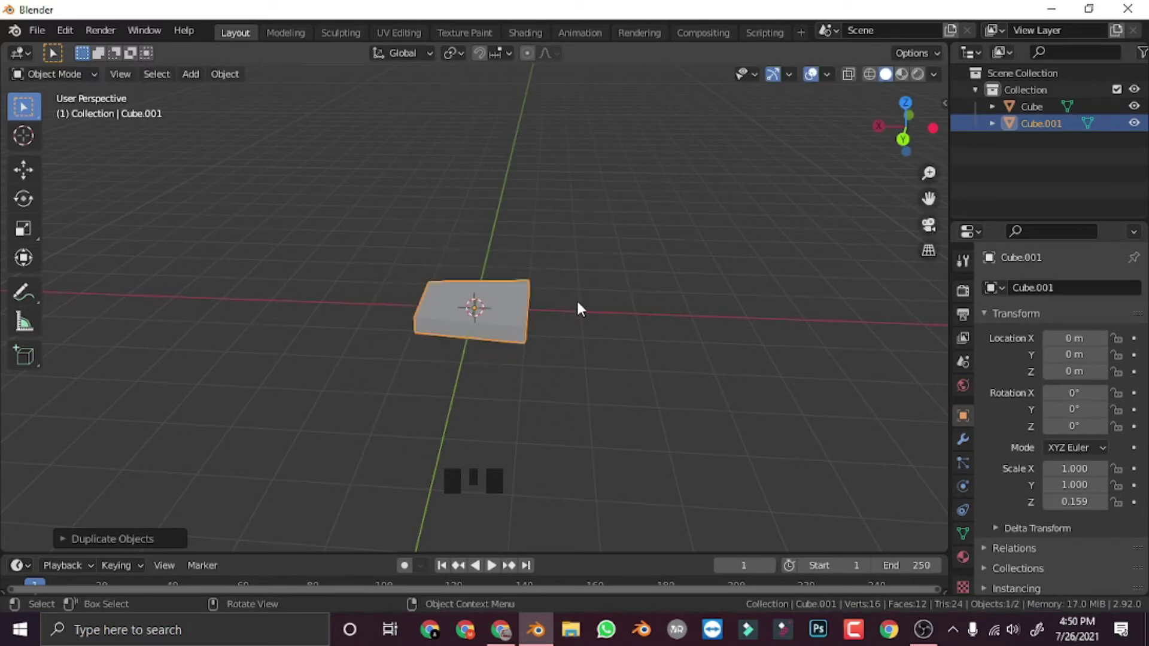
pyautogui.click(16, 202)
pyautogui.click(524, 274)
pyautogui.moveTo(525, 274)
pyautogui.mouseDown()
pyautogui.moveTo(490, 237)
pyautogui.moveTo(436, 243)
pyautogui.moveTo(372, 276)
pyautogui.moveTo(532, 417)
pyautogui.moveTo(467, 259)
pyautogui.moveTo(441, 329)
pyautogui.moveTo(536, 281)
pyautogui.mouseUp()
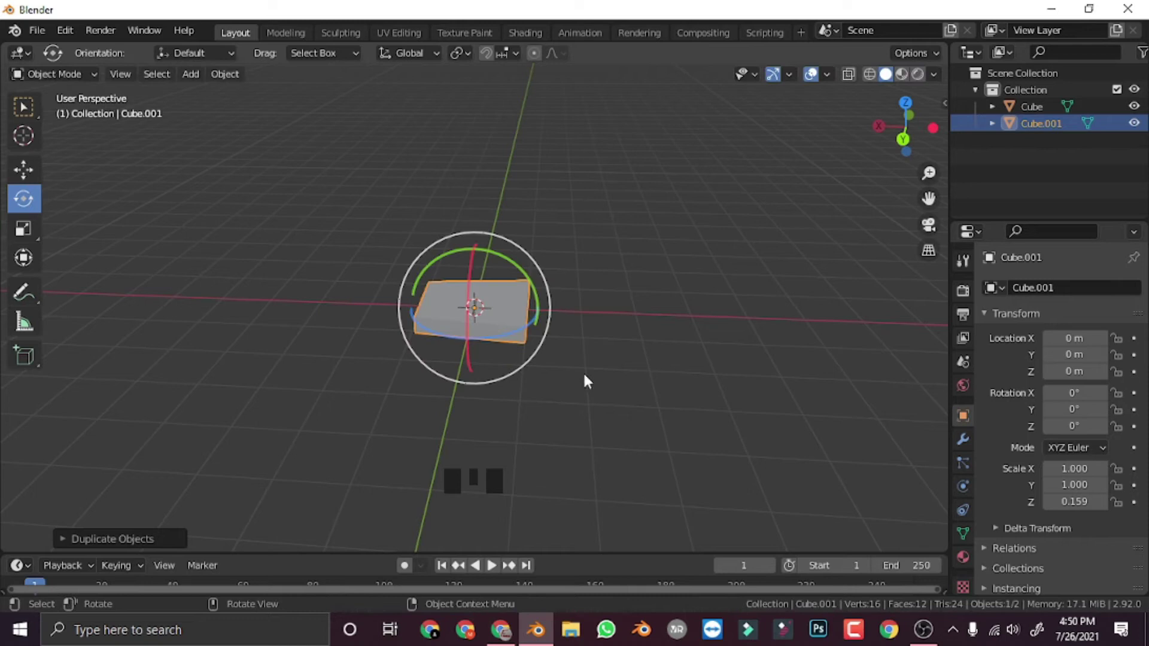
pyautogui.click(23, 107)
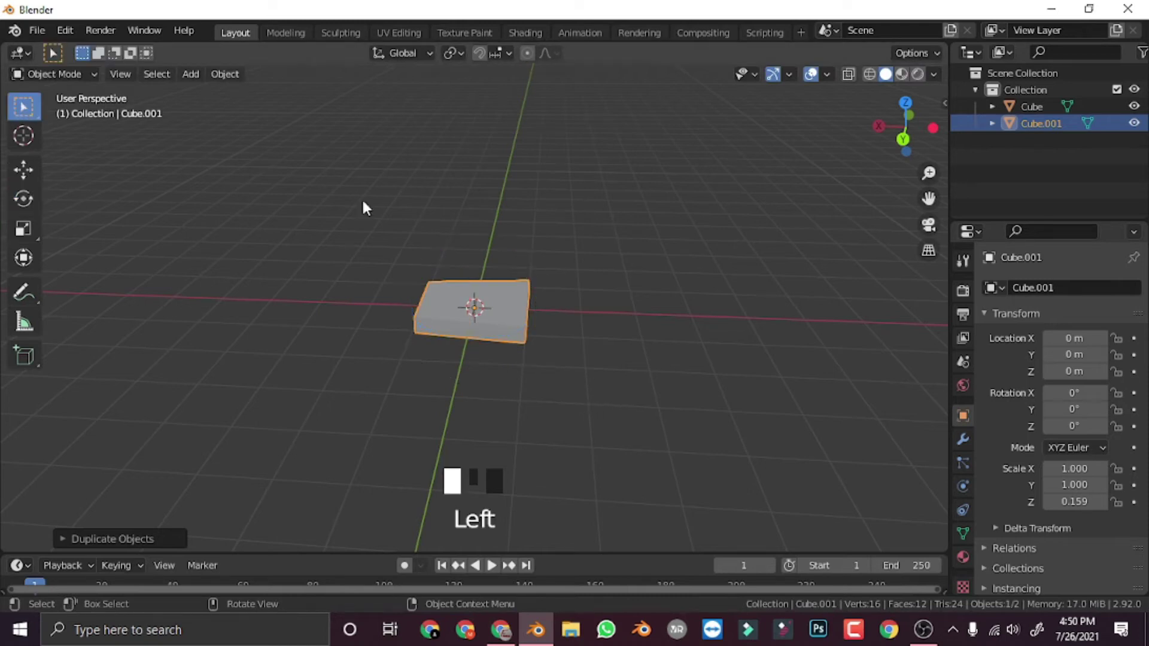
pyautogui.press('r')
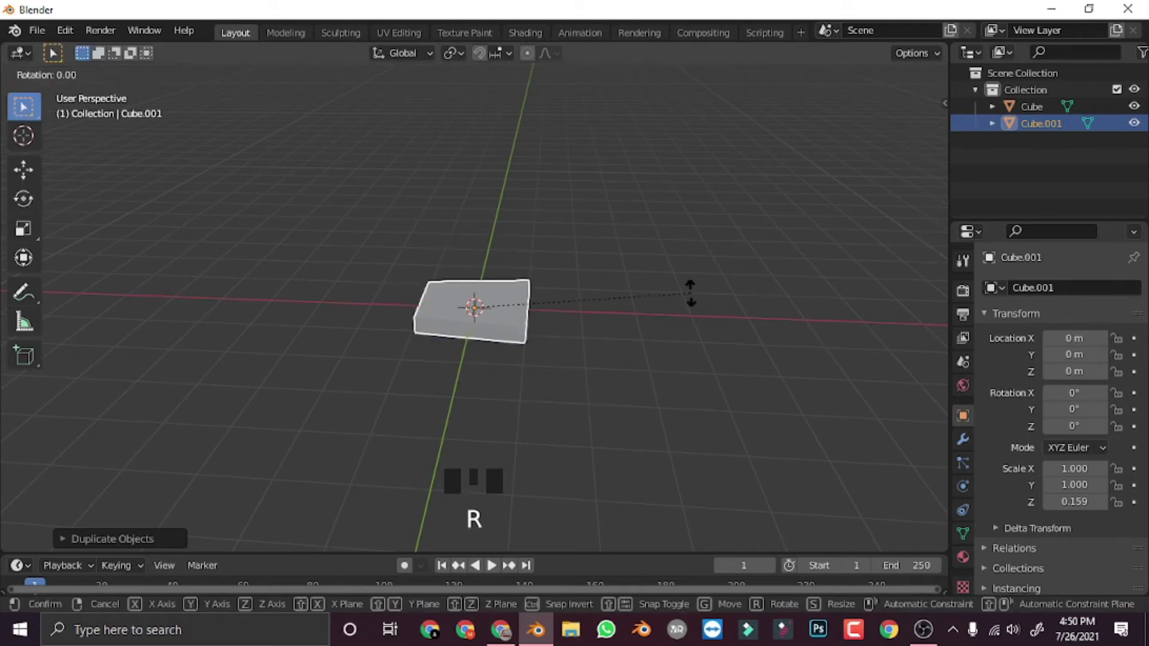
pyautogui.press('y')
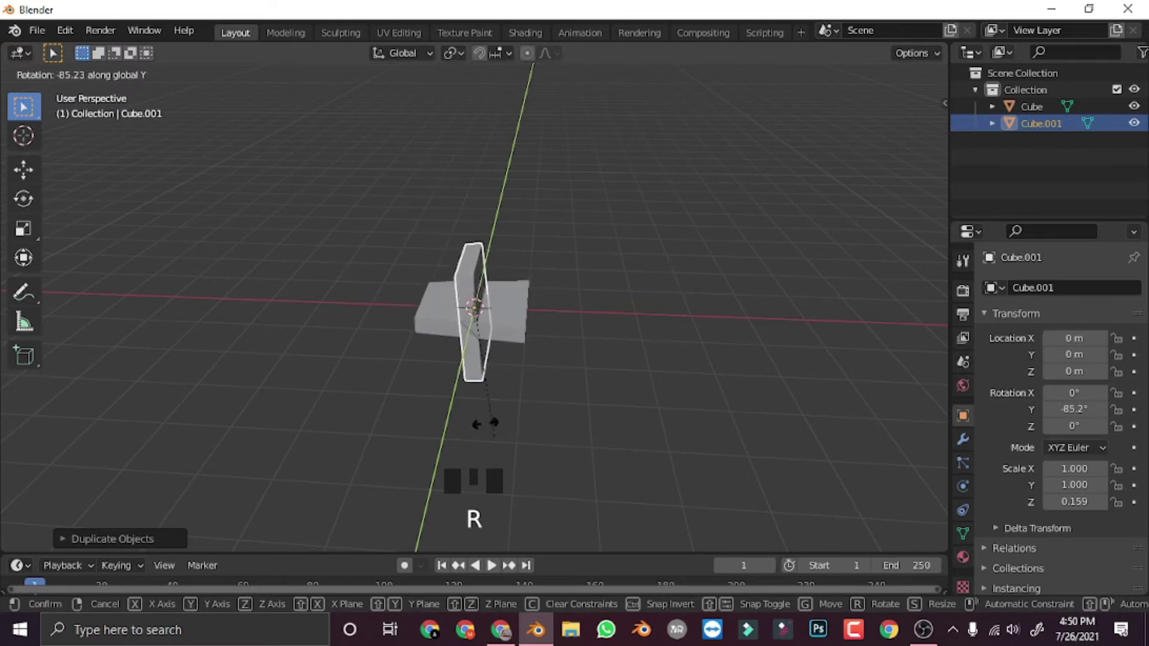
pyautogui.rightClick(533, 342)
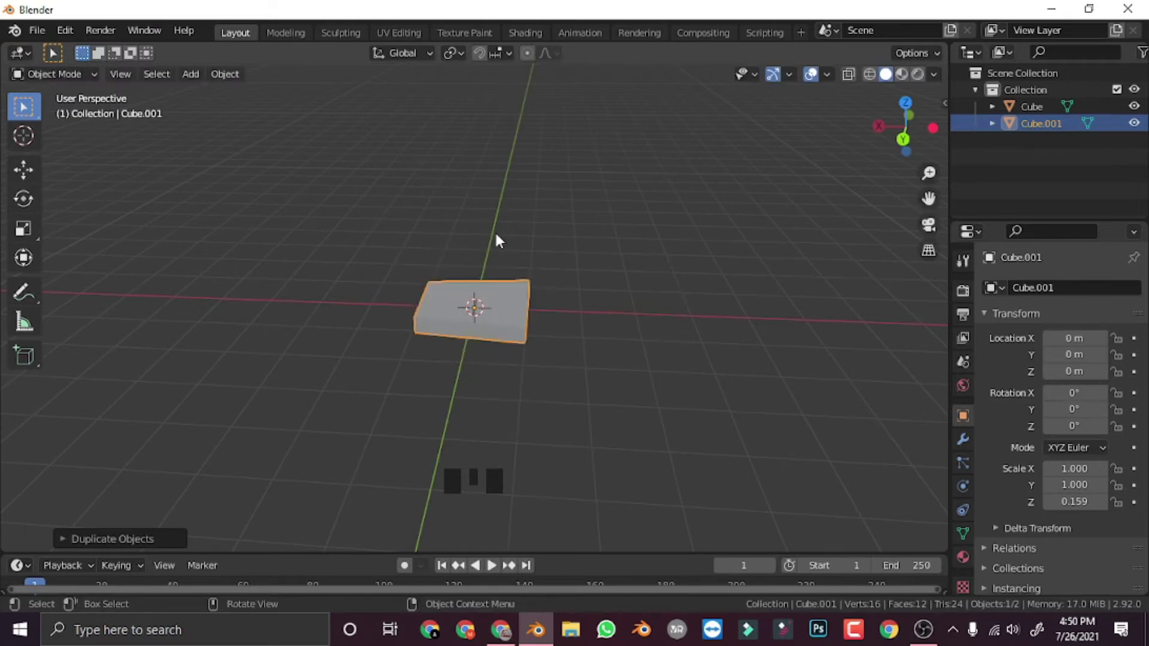
# Try rotating the duplicated slab 90° about the global Y axis, and undo that rotation
pyautogui.press('r')
pyautogui.write('y')
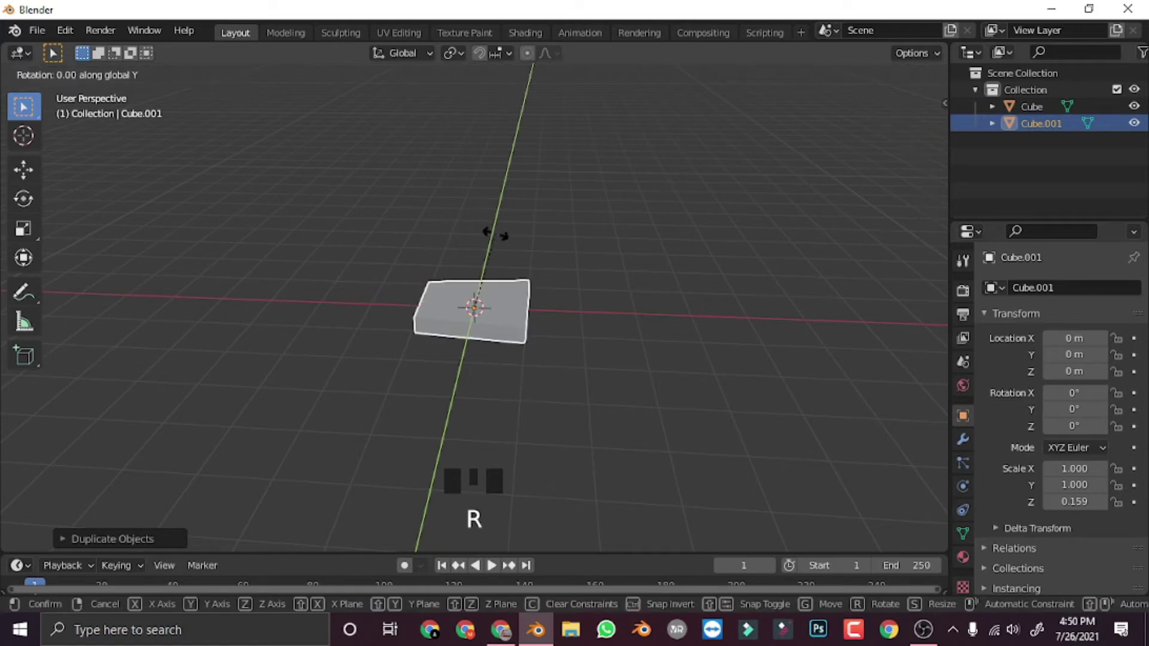
pyautogui.write('90')
pyautogui.press('Return')
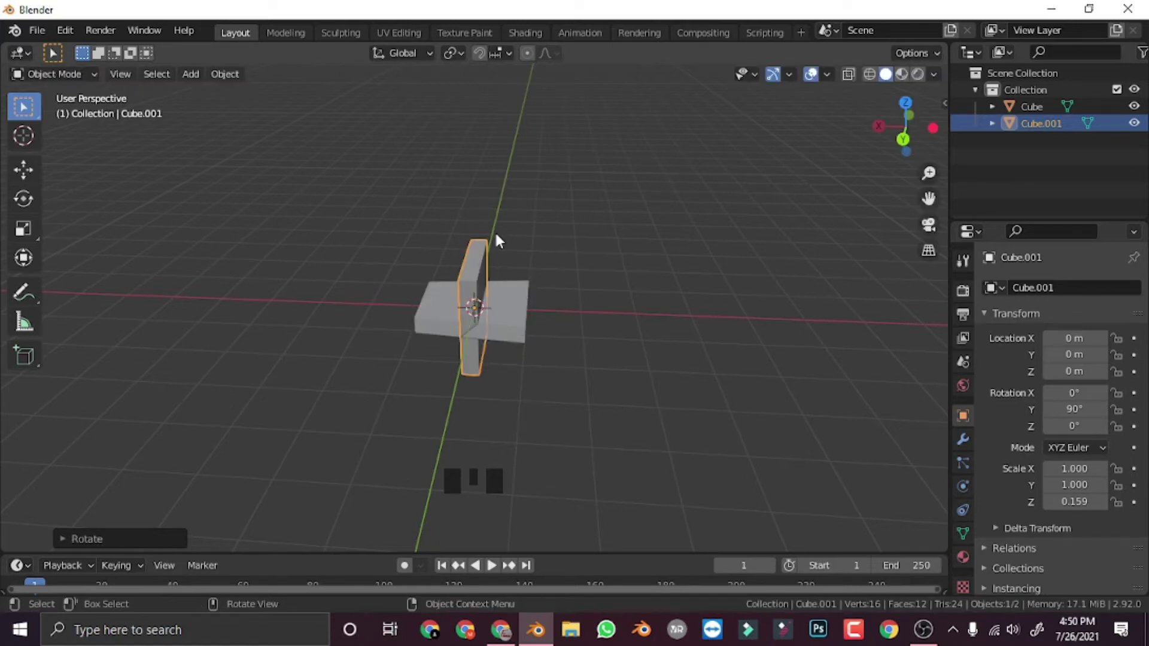
pyautogui.hotkey('ctrl', 'z')
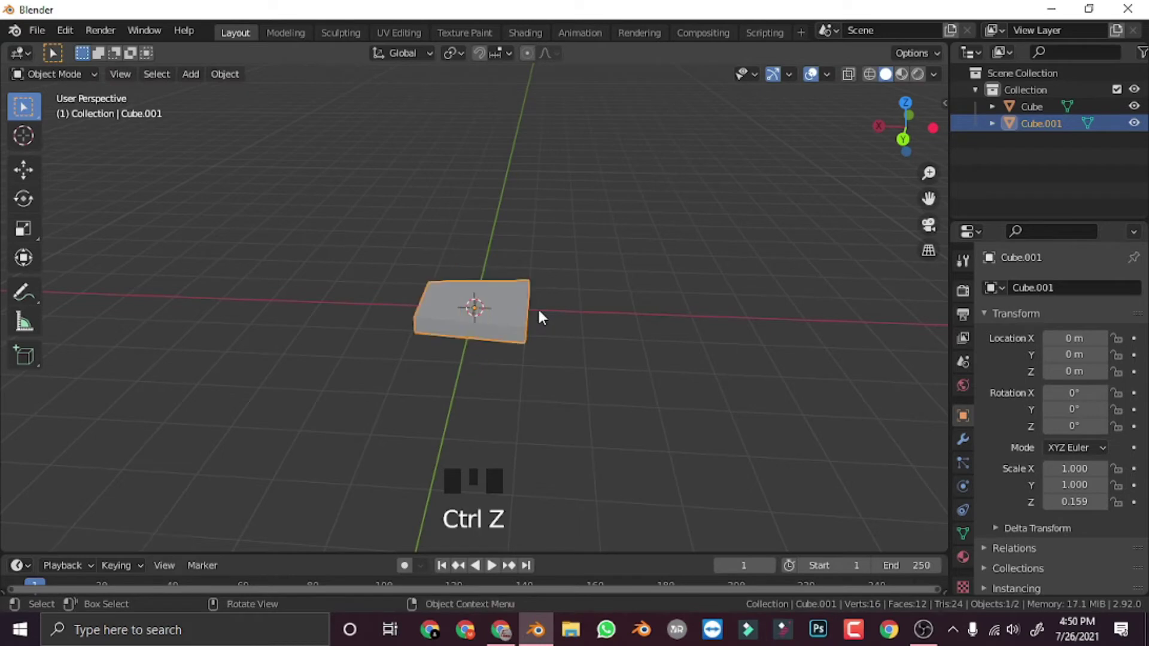
# Rotate the duplicated slab 90° about the global Y axis so it stands upright as the backrest
pyautogui.press('r')
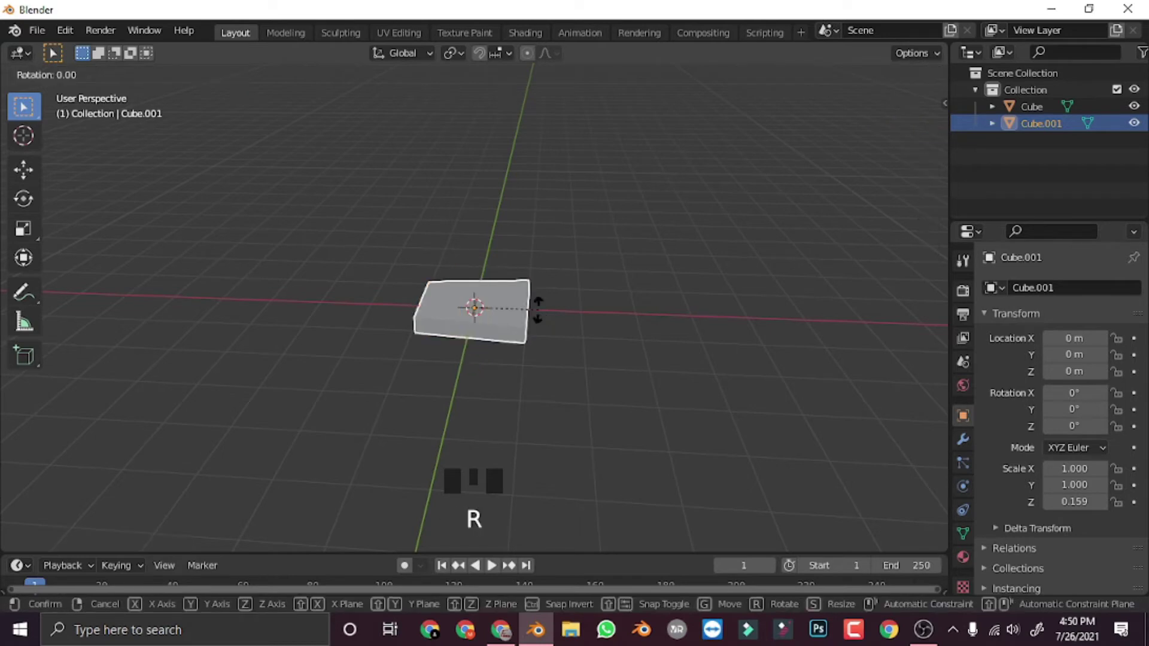
pyautogui.press('y')
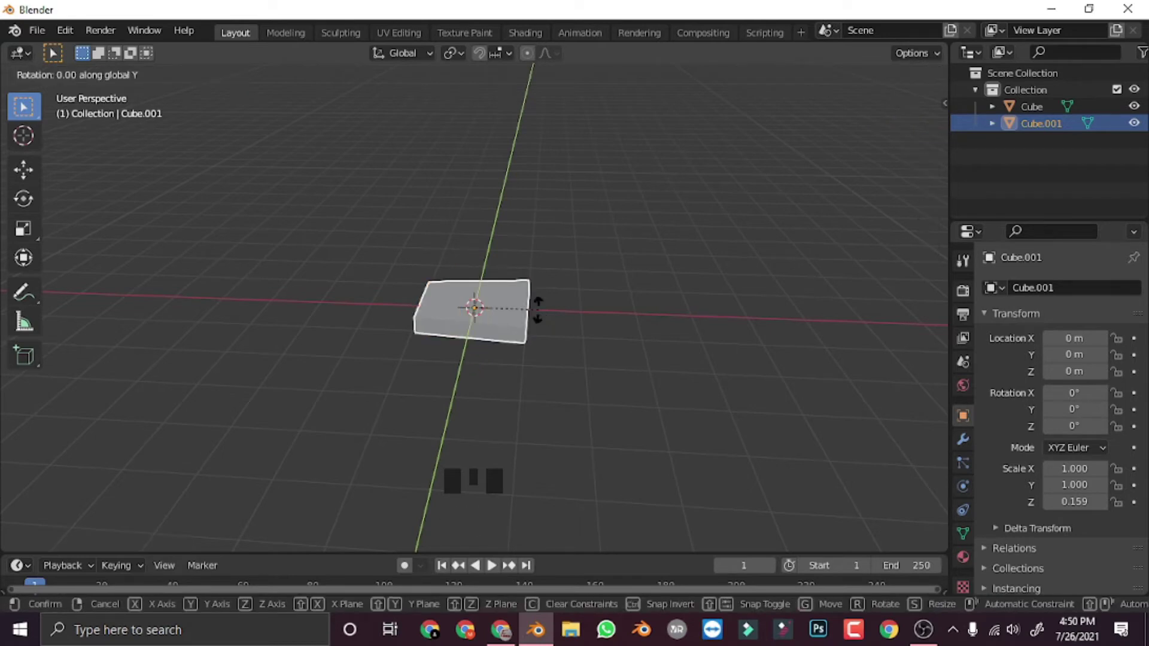
pyautogui.write('90')
pyautogui.press('Return')
# Move the upright backrest slab about 1.2 m along the global X axis to the seat's narrow end
pyautogui.moveTo(536, 310); pyautogui.dragTo(527, 345, button='middle')
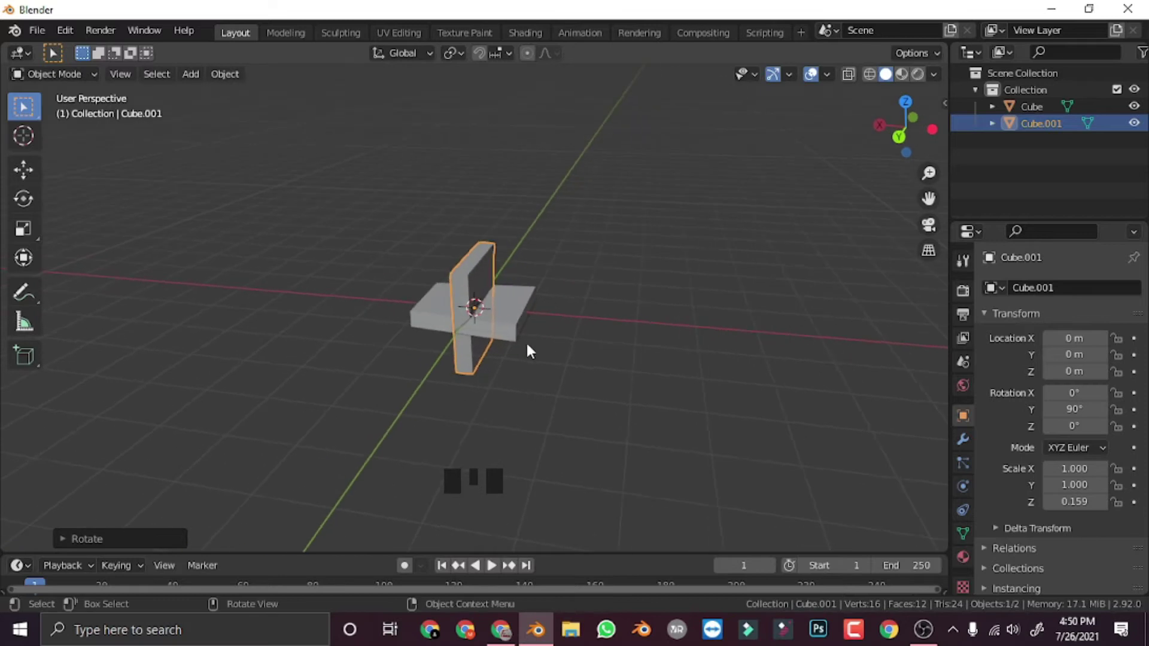
pyautogui.scroll(2, 518, 358)
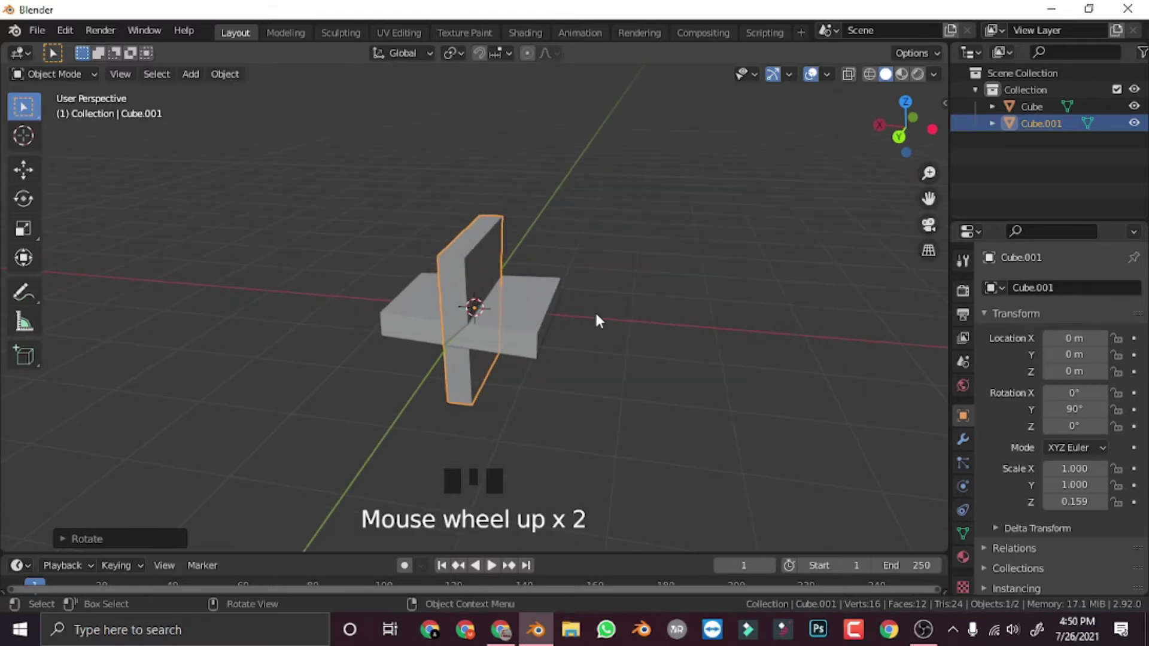
pyautogui.press('g')
pyautogui.rightClick(580, 308)
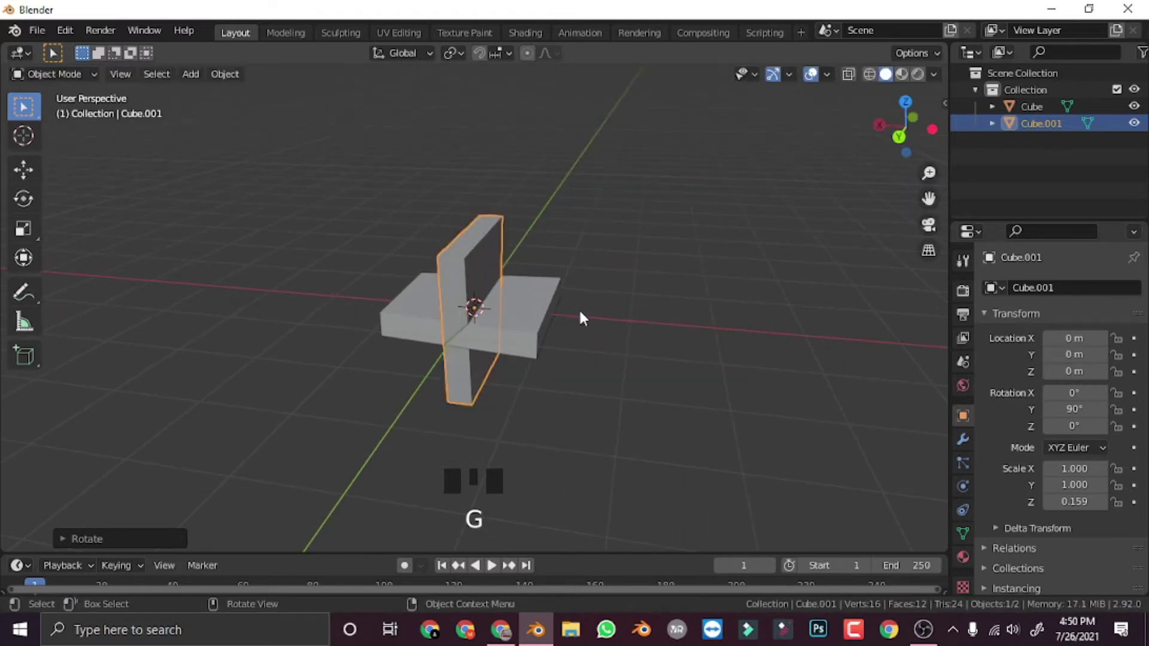
pyautogui.press('g')
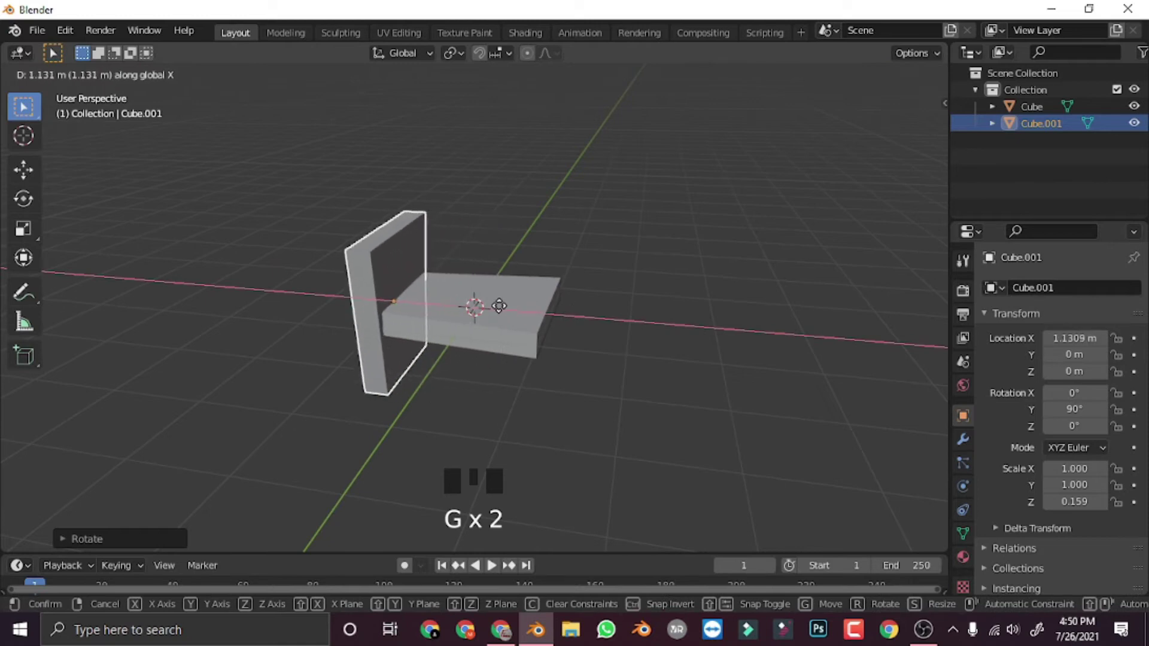
pyautogui.click(494, 307)
# Examine the seat and backrest from the front, right, top and bottom views
pyautogui.moveTo(475, 387); pyautogui.dragTo(508, 359, button='middle')
pyautogui.press('KP_1')
pyautogui.moveTo(619, 407); pyautogui.dragTo(284, 405, button='middle')
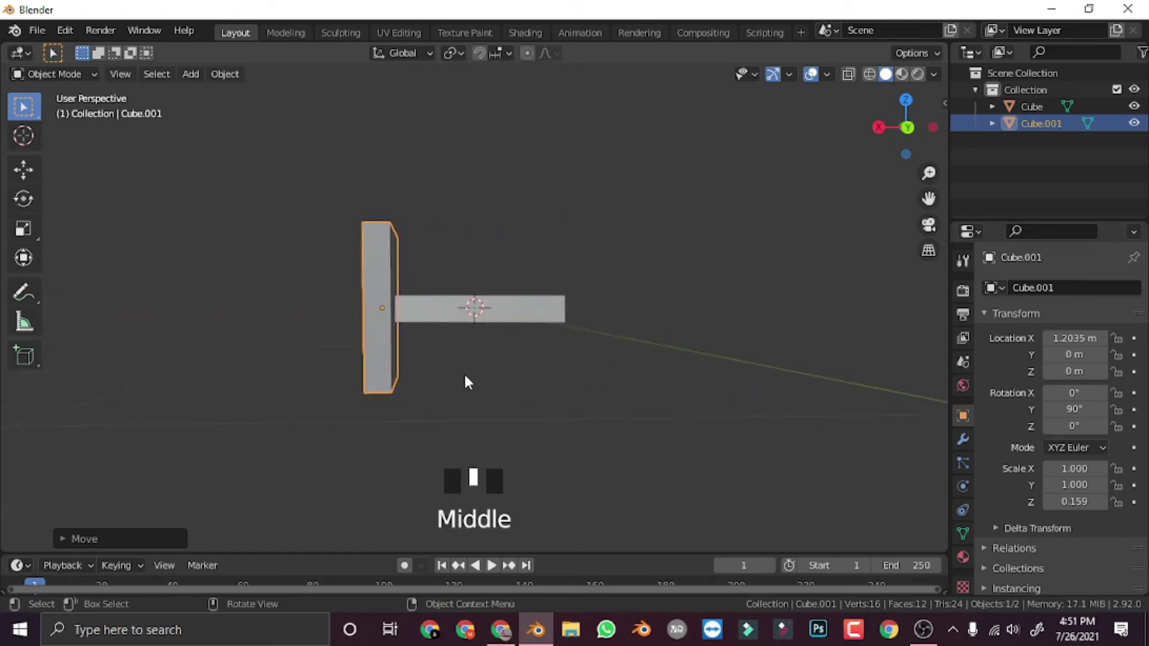
pyautogui.moveTo(679, 380)
pyautogui.mouseDown(button='middle')
pyautogui.moveTo(526, 398)
pyautogui.moveTo(615, 406)
pyautogui.moveTo(623, 398)
pyautogui.moveTo(609, 393)
pyautogui.moveTo(683, 389)
pyautogui.moveTo(672, 384)
pyautogui.mouseUp(button='middle')
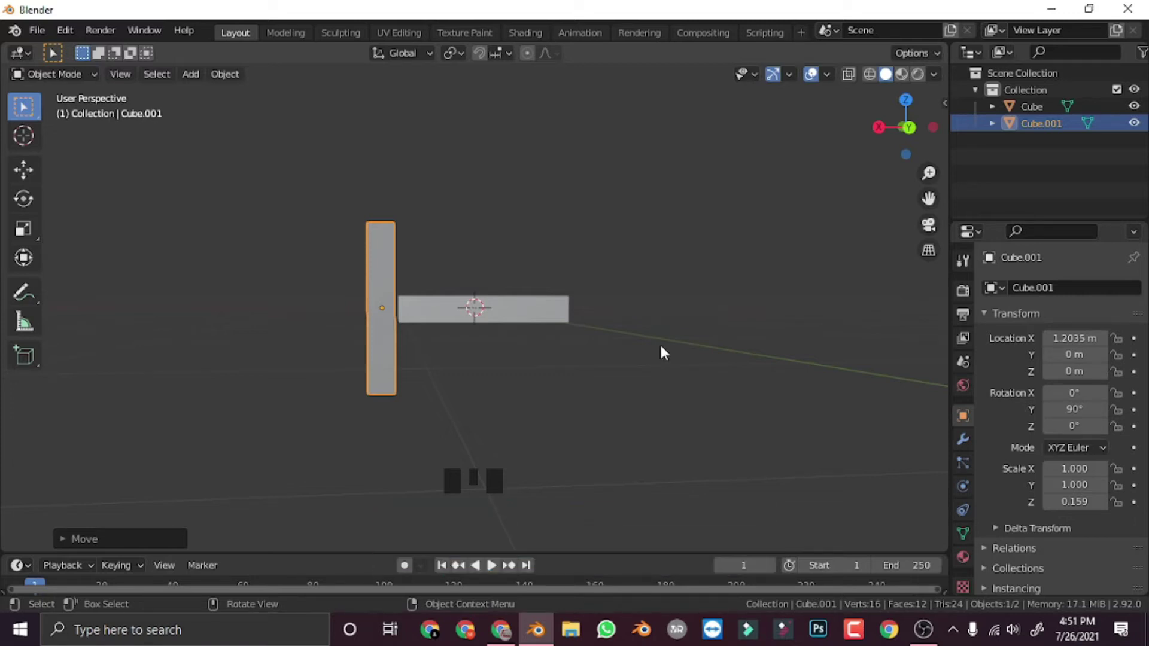
pyautogui.press('KP_1')
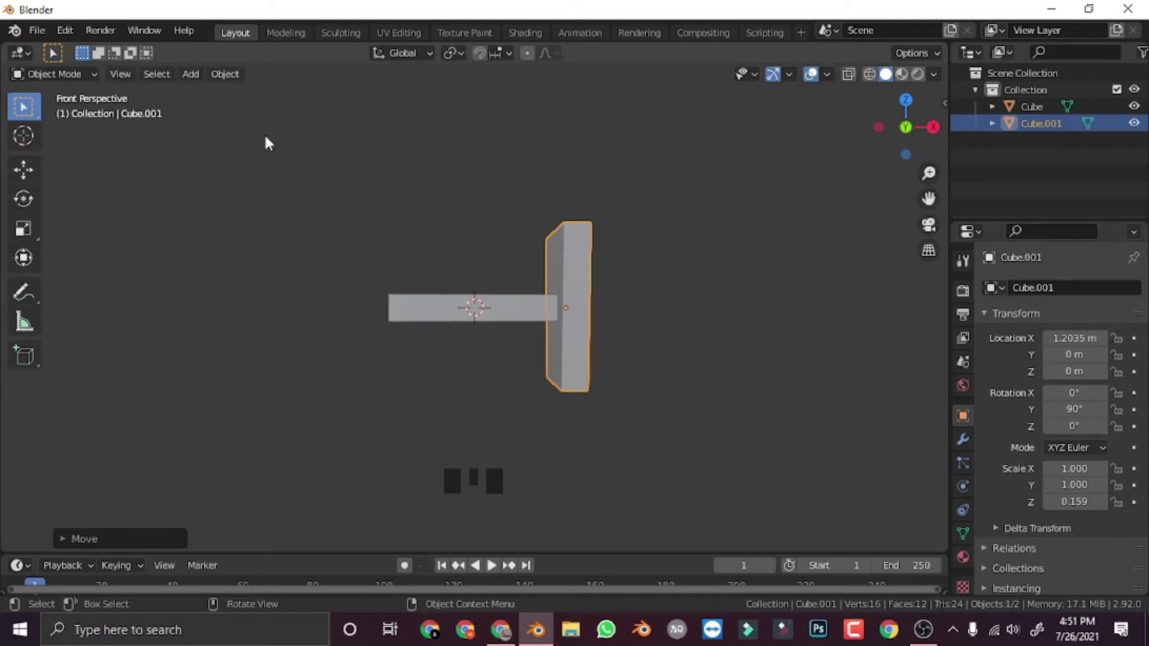
pyautogui.press('KP_3')
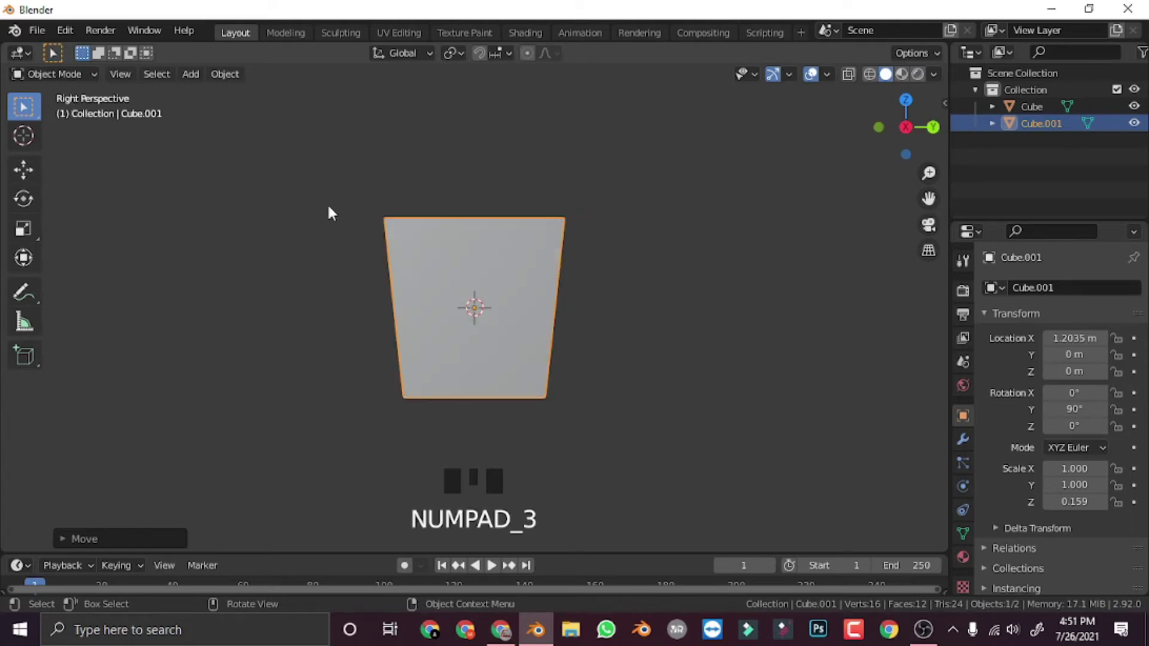
pyautogui.press('KP_7')
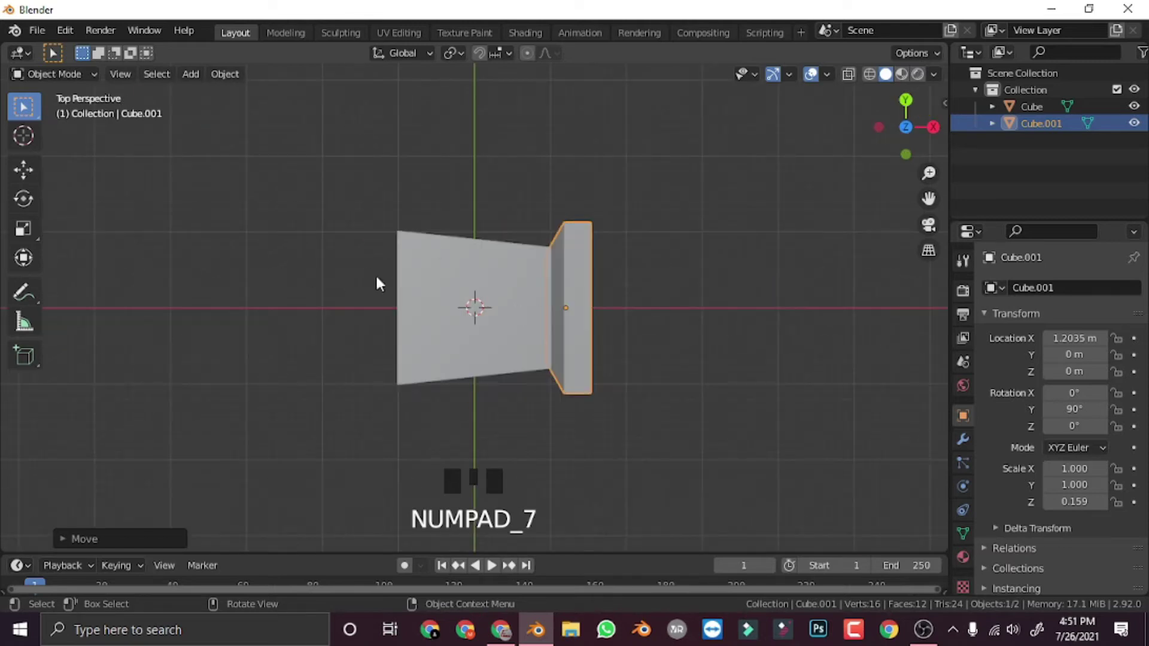
pyautogui.moveTo(440, 356); pyautogui.dragTo(570, 374, button='middle')
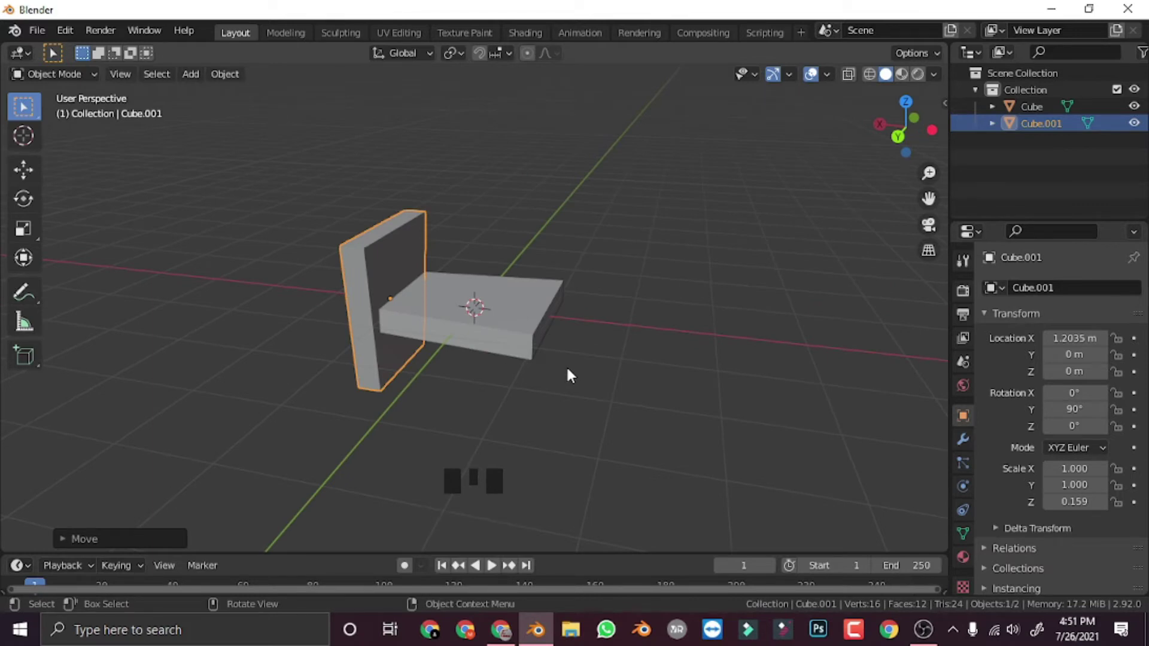
pyautogui.press('KP_7')
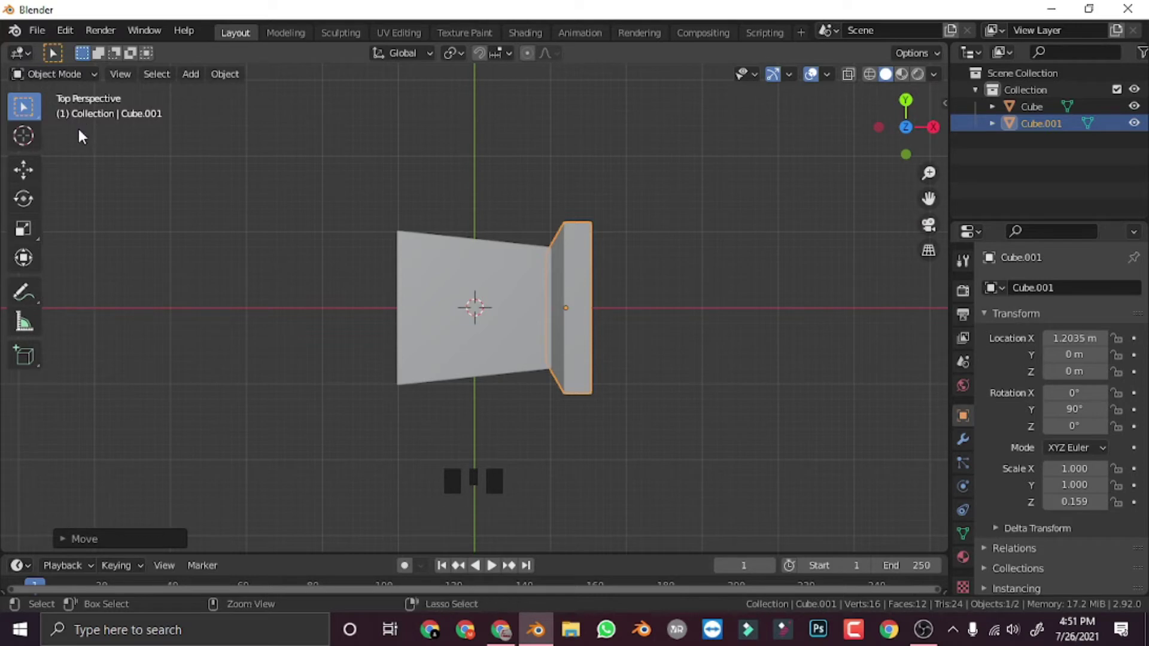
pyautogui.press('ctrl+KP_7')
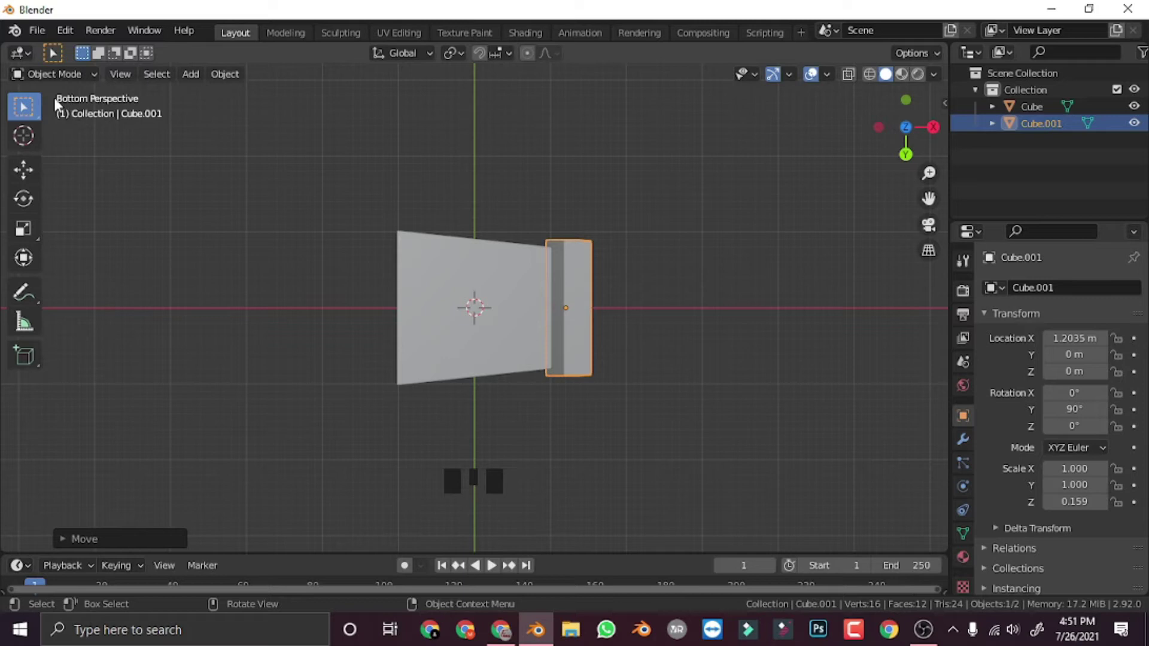
# Raise the backrest about 0.81 m along the global Z axis so its lower end meets the seat
pyautogui.moveTo(250, 179); pyautogui.dragTo(566, 346, button='middle')
pyautogui.press('g')
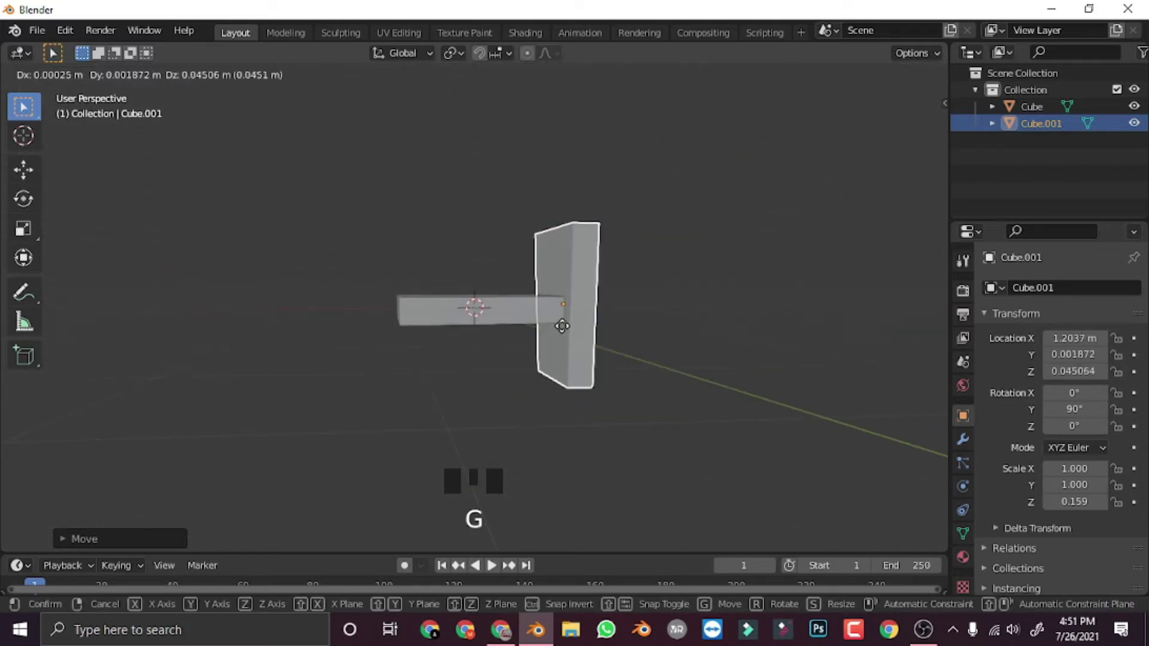
pyautogui.press('z')
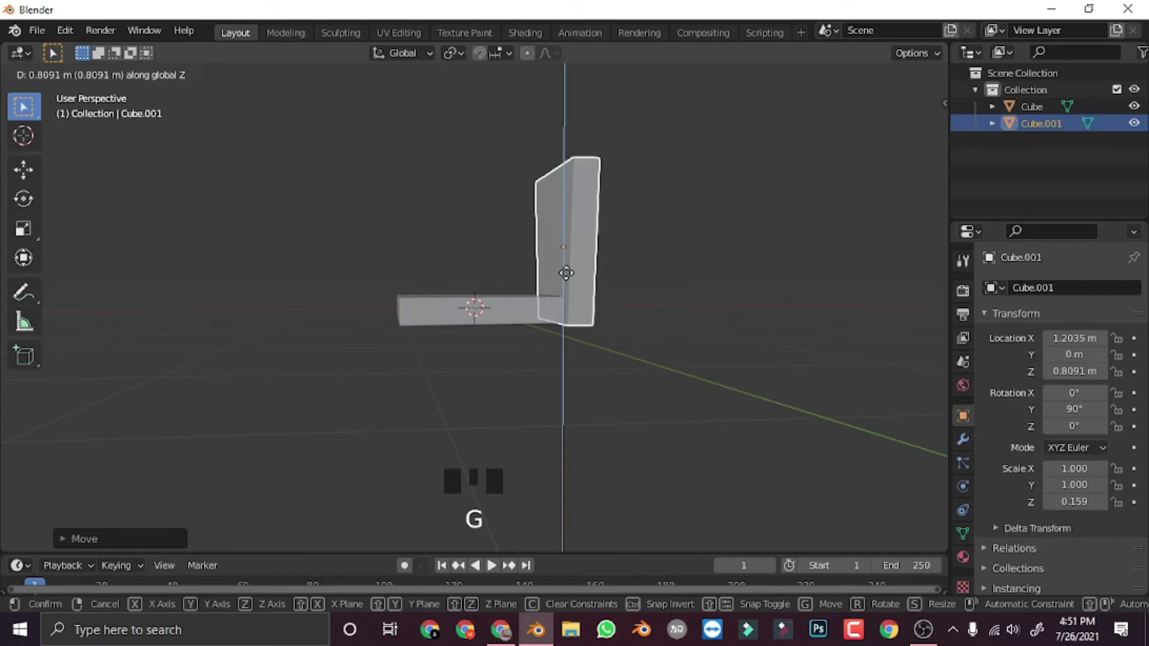
pyautogui.click(565, 340)
# Examine how the backrest meets the seat from several angles and close up in the front orthographic view
pyautogui.moveTo(565, 340); pyautogui.dragTo(678, 389, button='middle')
pyautogui.scroll(2, 521, 326)
pyautogui.moveTo(520, 326); pyautogui.dragTo(457, 311, button='middle')
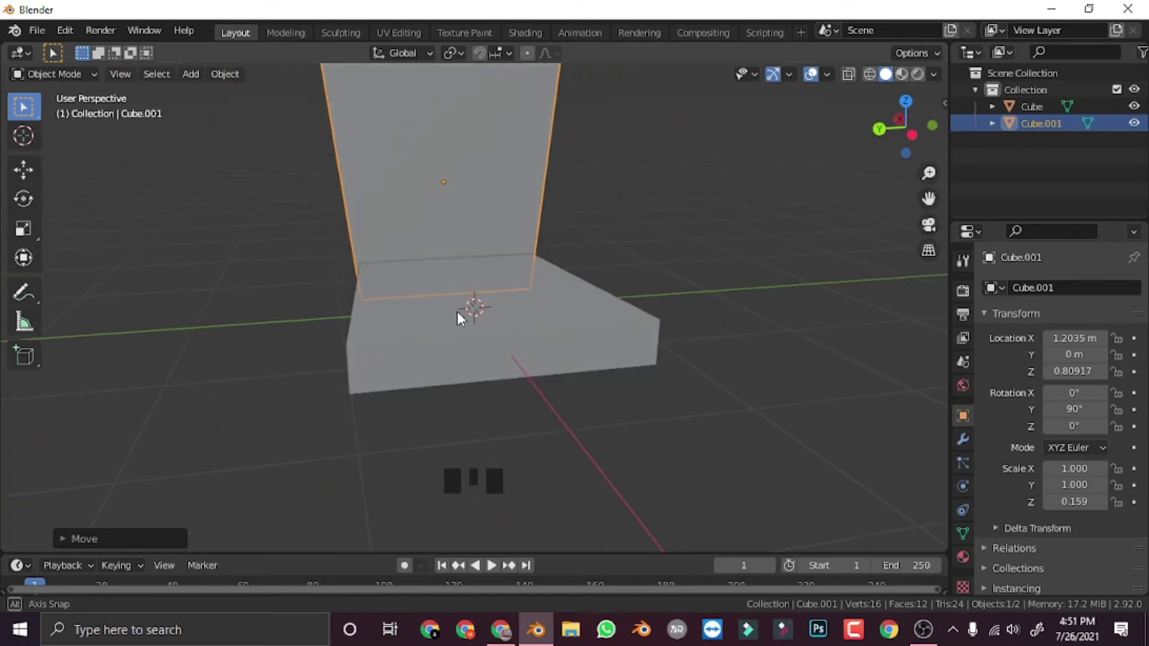
pyautogui.scroll(-2, 356, 228)
pyautogui.moveTo(356, 229); pyautogui.dragTo(486, 332, button='middle')
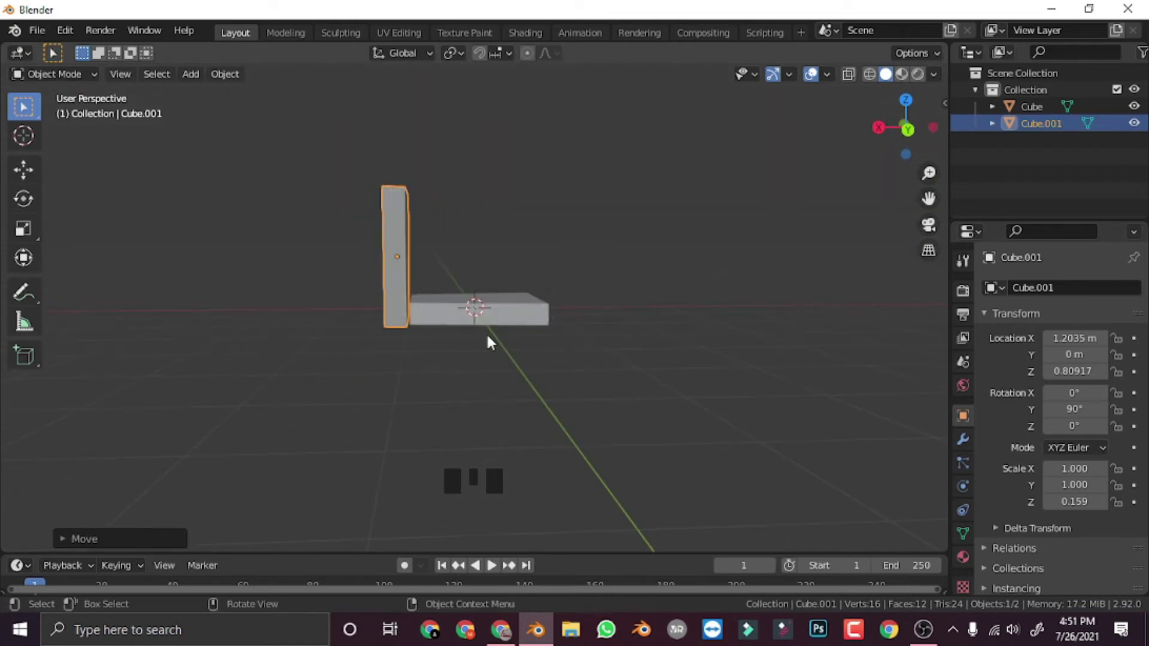
pyautogui.press('KP_1')
pyautogui.scroll(4, 527, 412)
pyautogui.keyDown('shift'); pyautogui.moveTo(531, 417); pyautogui.dragTo(621, 403, button='middle'); pyautogui.keyUp('shift')
pyautogui.press('KP_5')
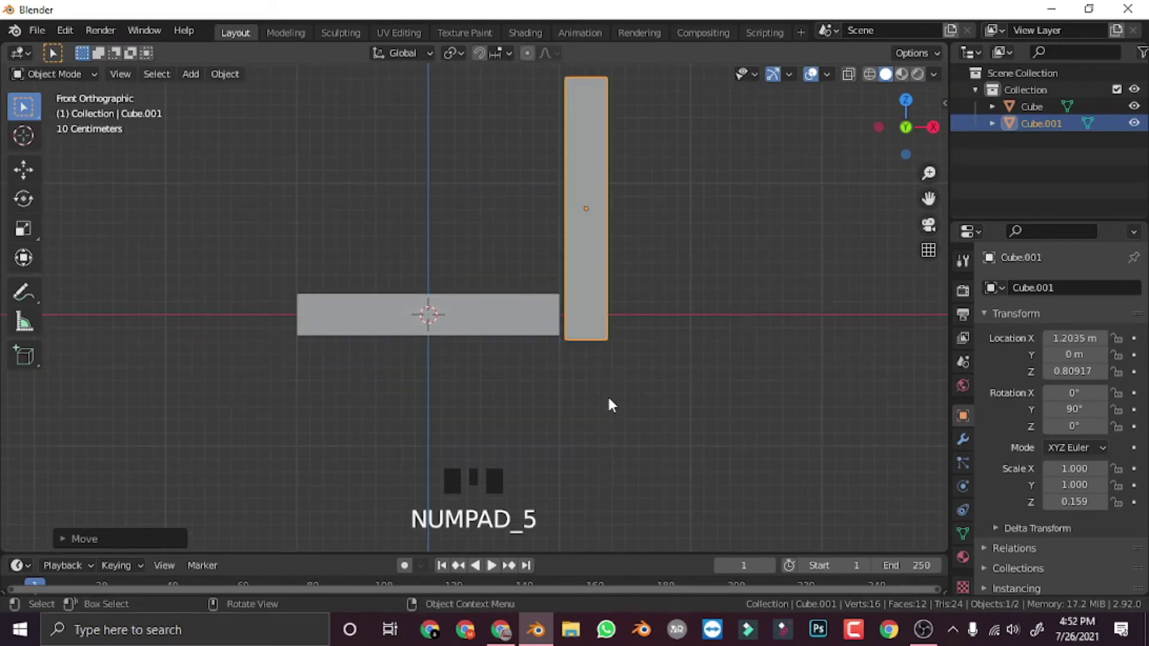
pyautogui.scroll(2, 611, 398)
pyautogui.keyDown('shift'); pyautogui.moveTo(672, 361); pyautogui.dragTo(624, 379, button='middle'); pyautogui.keyUp('shift')
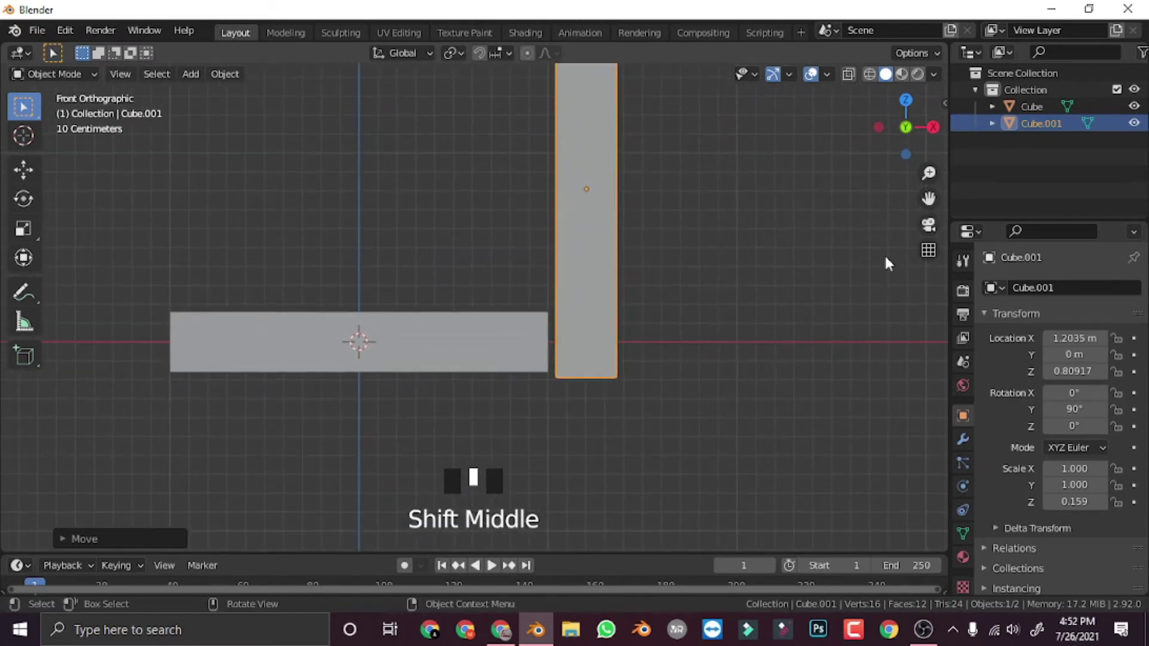
# Compare the seat and backrest in perspective and orthographic projection, leaving the viewport orthographic
pyautogui.click(928, 251)
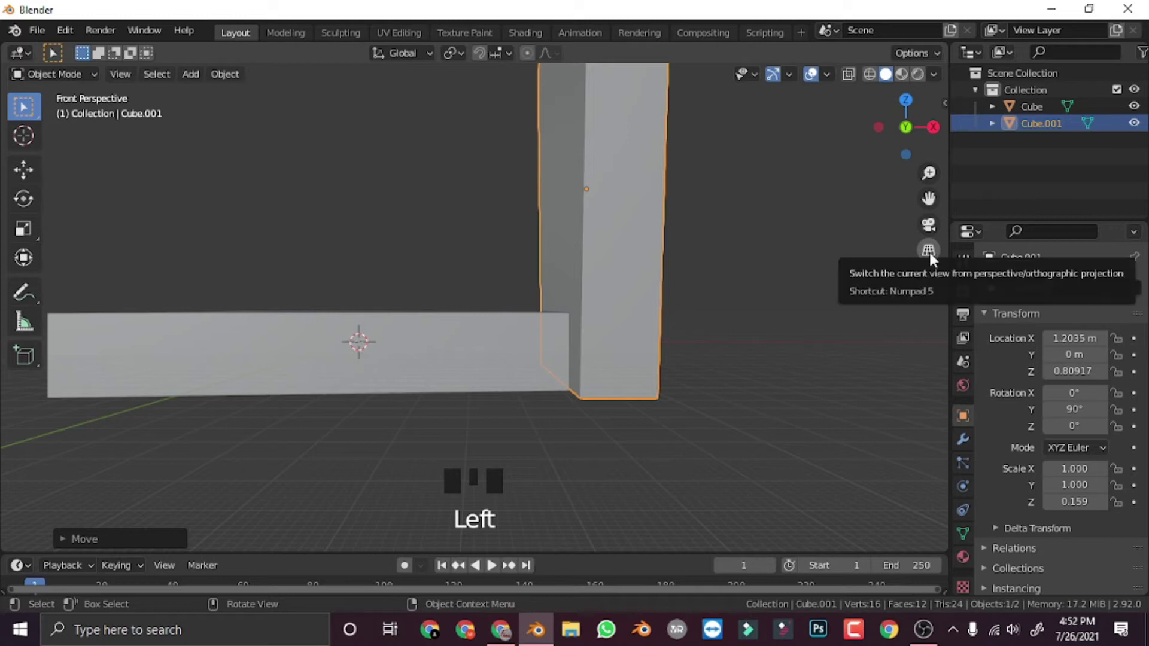
pyautogui.scroll(-4, 480, 347)
pyautogui.moveTo(480, 347); pyautogui.dragTo(500, 325, button='middle')
pyautogui.scroll(-4, 429, 403)
pyautogui.scroll(9, 507, 368)
pyautogui.scroll(-3, 503, 347)
pyautogui.scroll(2, 500, 330)
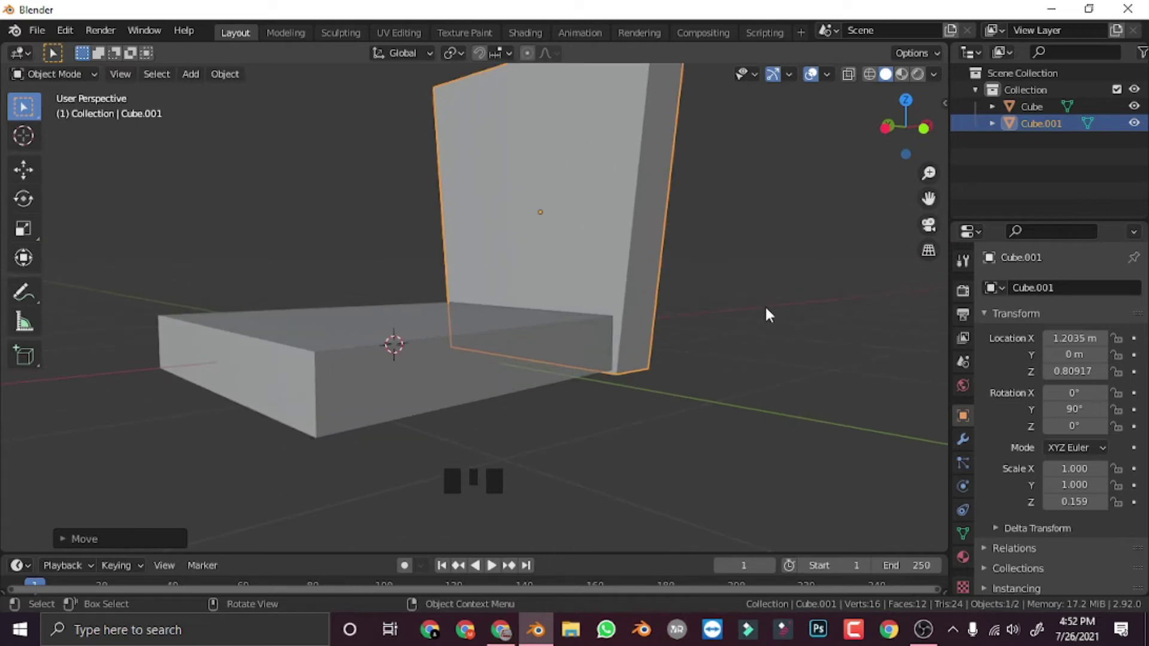
pyautogui.click(926, 250)
pyautogui.scroll(-2, 605, 312)
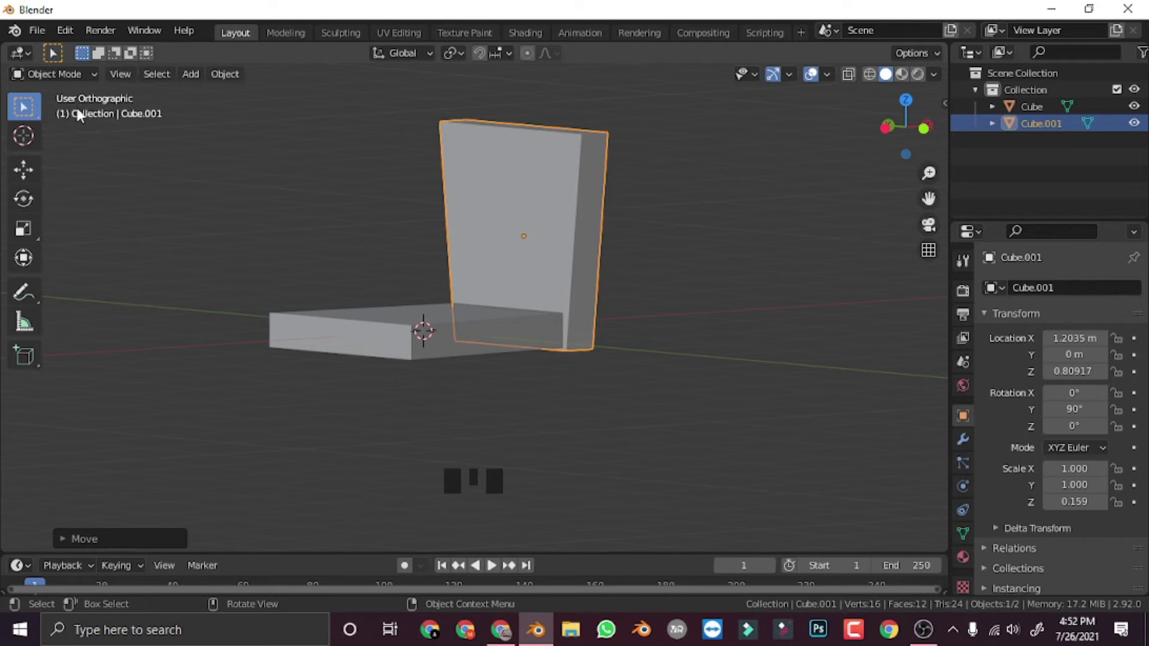
pyautogui.scroll(1, 511, 309)
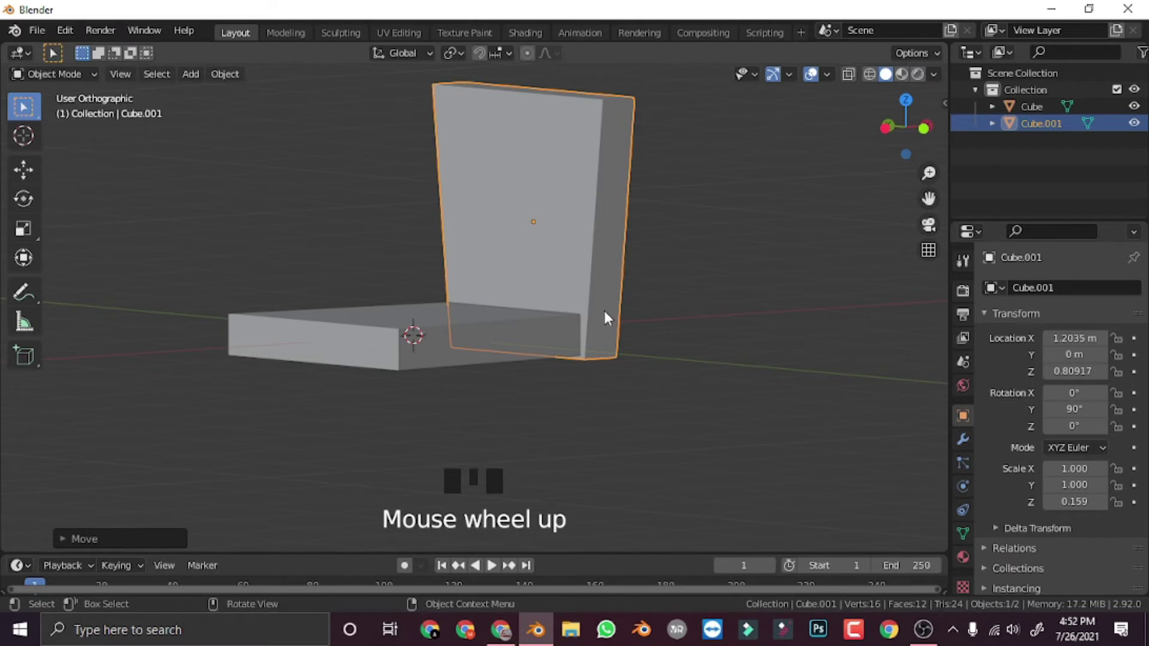
# In the front orthographic view, move the backrest against the seat's end with bottoms aligned, at about X 1.17 m and Z 0.84 m
pyautogui.press('KP_1')
pyautogui.scroll(4, 548, 359)
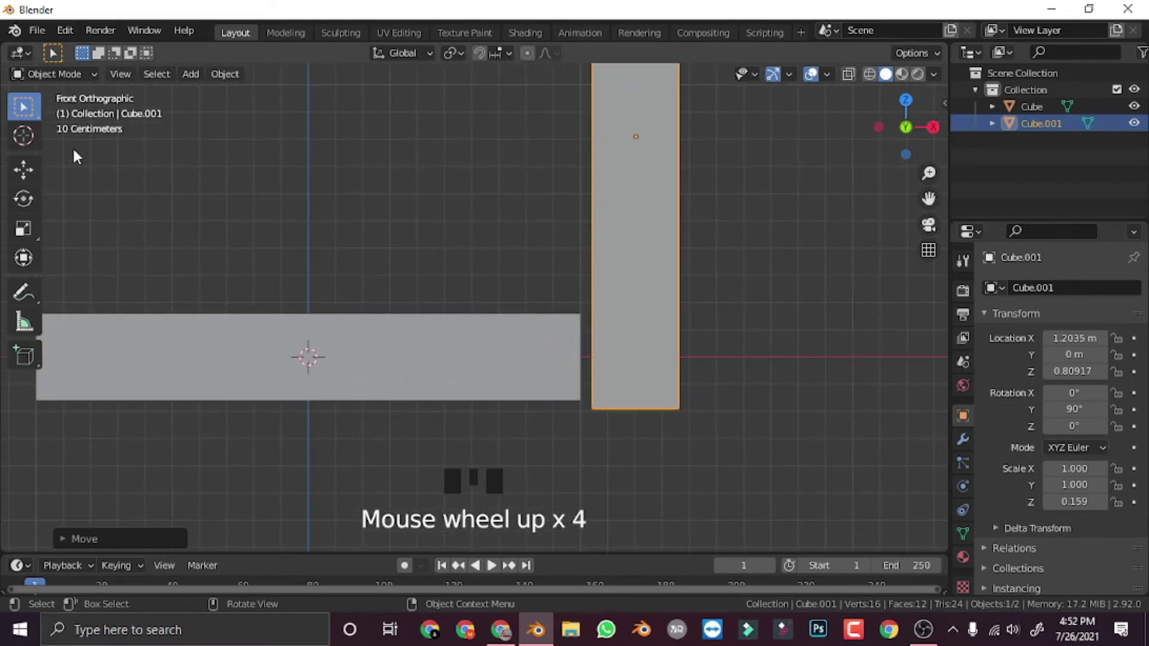
pyautogui.keyDown('shift'); pyautogui.moveTo(551, 333); pyautogui.dragTo(646, 362, button='middle'); pyautogui.keyUp('shift')
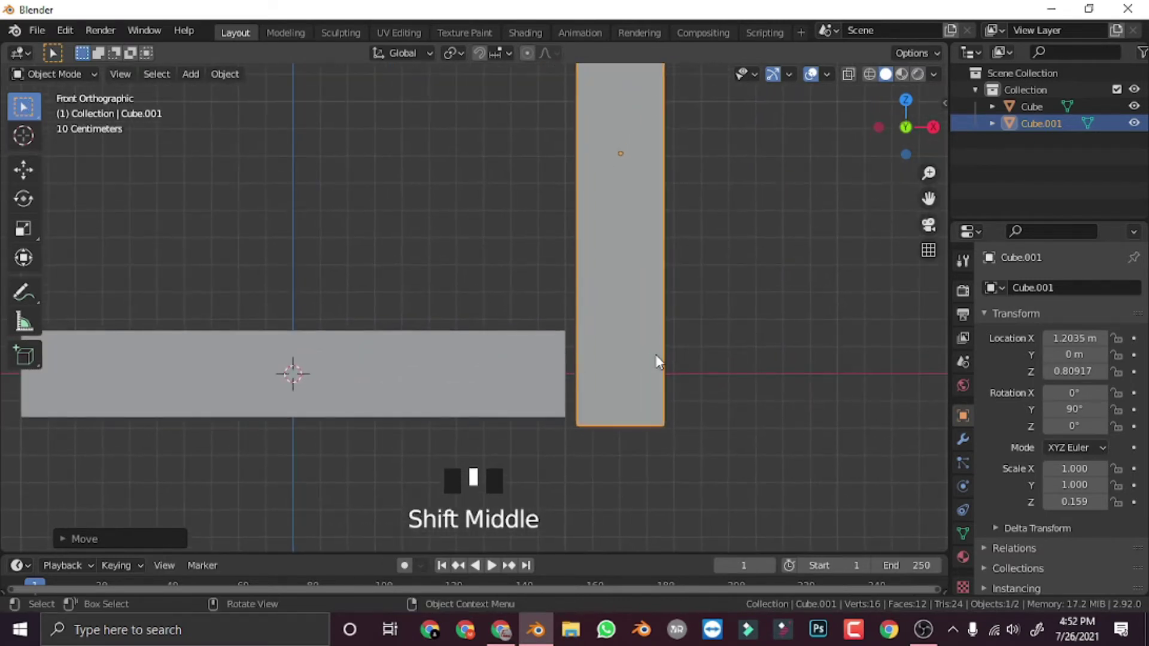
pyautogui.press('g')
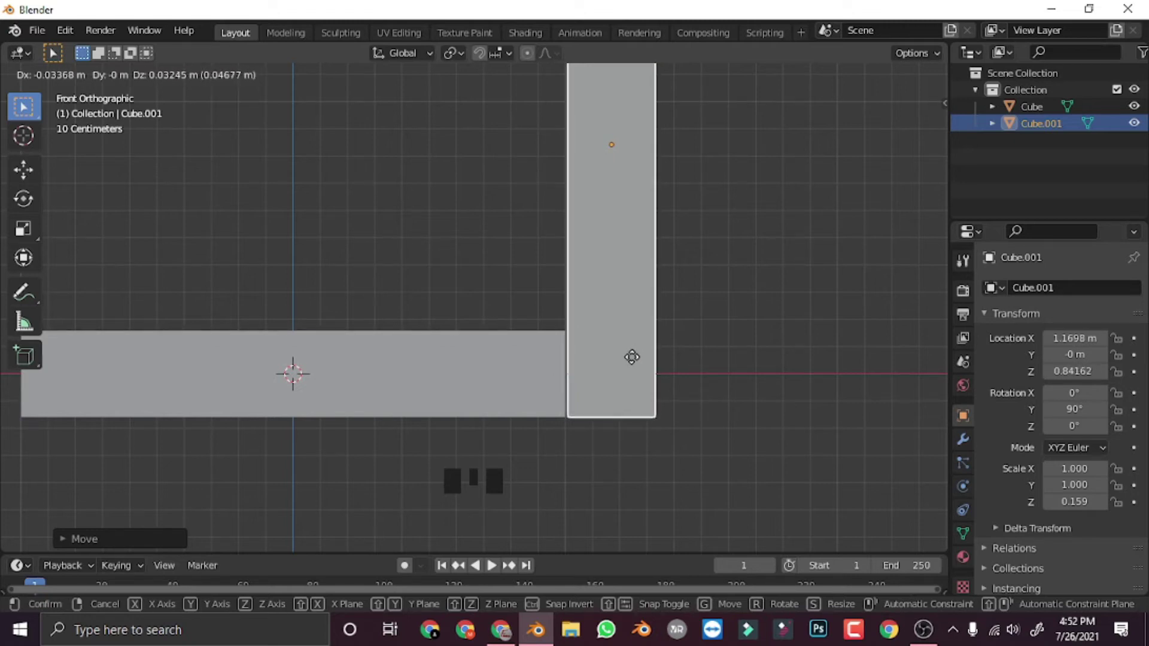
pyautogui.click(632, 357)
pyautogui.moveTo(552, 368); pyautogui.dragTo(598, 436, button='middle')
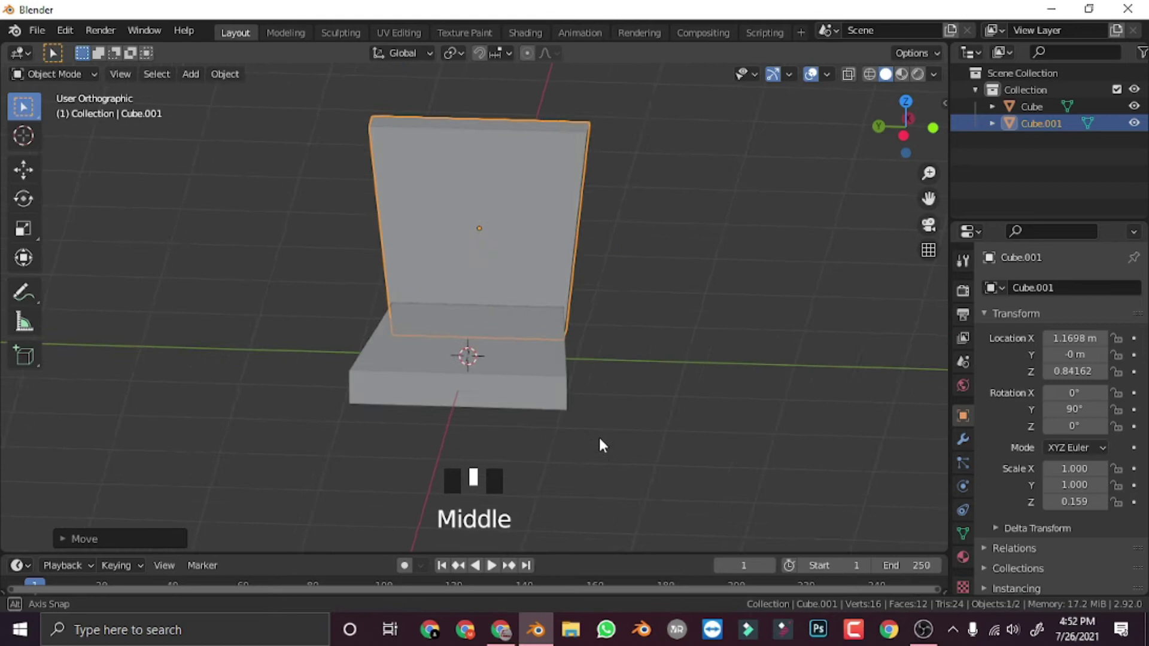
pyautogui.scroll(-3, 418, 375)
pyautogui.moveTo(418, 379); pyautogui.dragTo(501, 308, button='middle')
pyautogui.scroll(2, 605, 493)
pyautogui.moveTo(649, 470); pyautogui.dragTo(626, 471, button='middle')
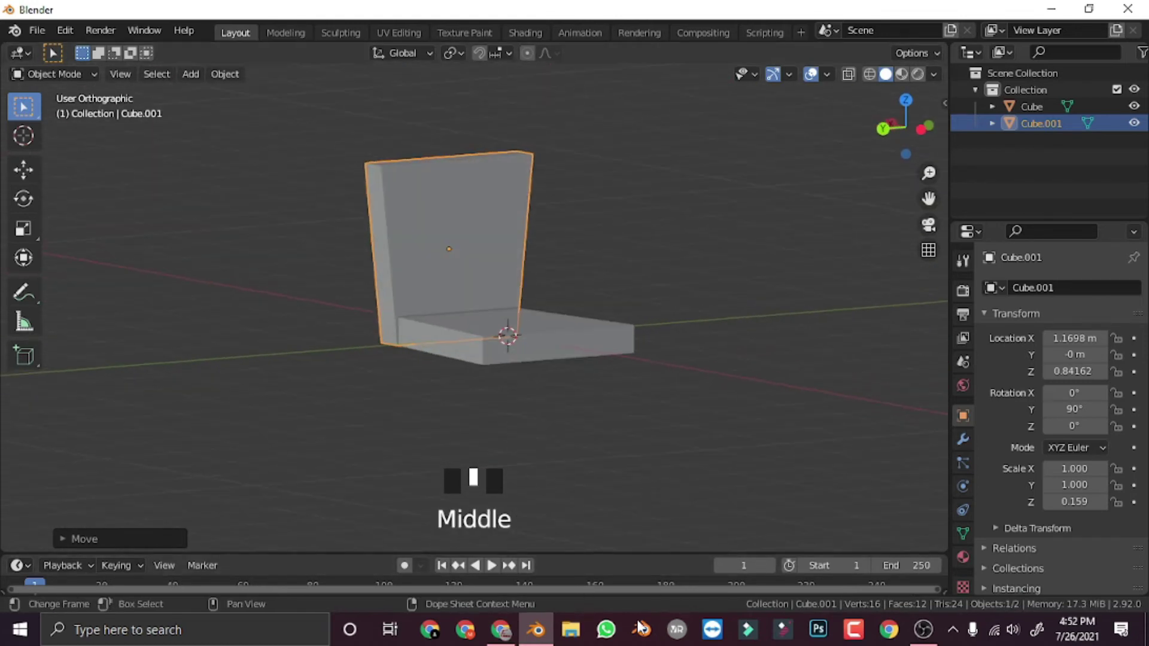
# Switch to the Sketchfab reference and examine the chair's tapered legs from a low angle before returning to Blender
pyautogui.click(502, 629)
pyautogui.scroll(3, 398, 490)
pyautogui.moveTo(303, 515)
pyautogui.mouseDown()
pyautogui.moveTo(480, 415)
pyautogui.moveTo(513, 381)
pyautogui.moveTo(325, 390)
pyautogui.moveTo(367, 361)
pyautogui.moveTo(351, 326)
pyautogui.mouseUp()
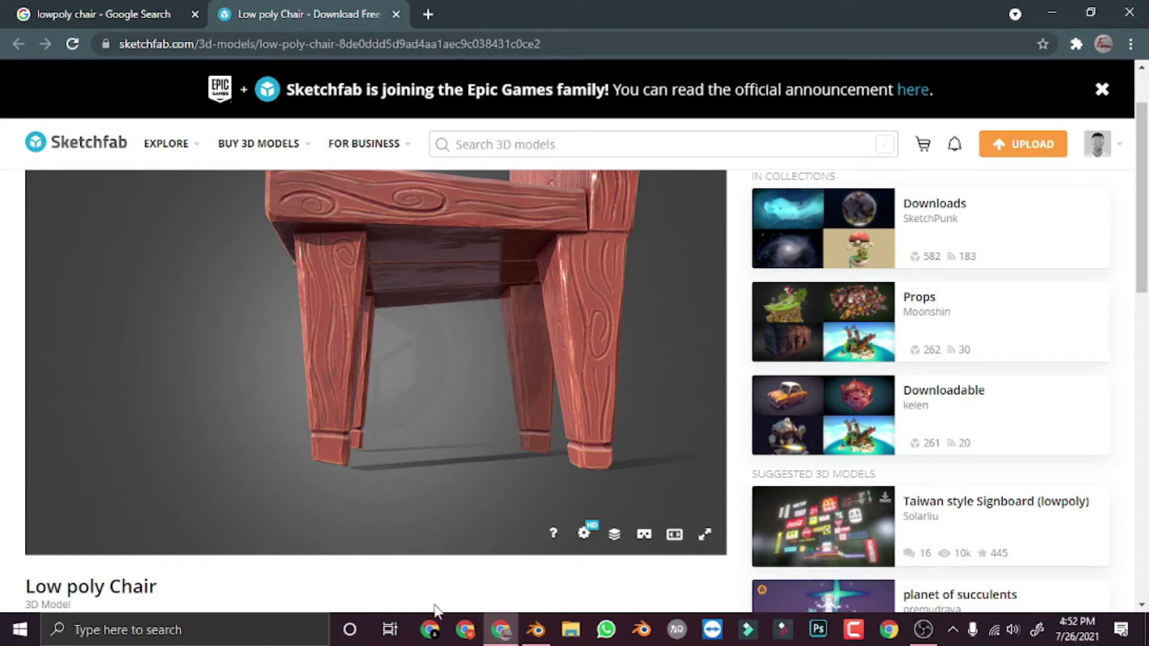
pyautogui.click(536, 630)
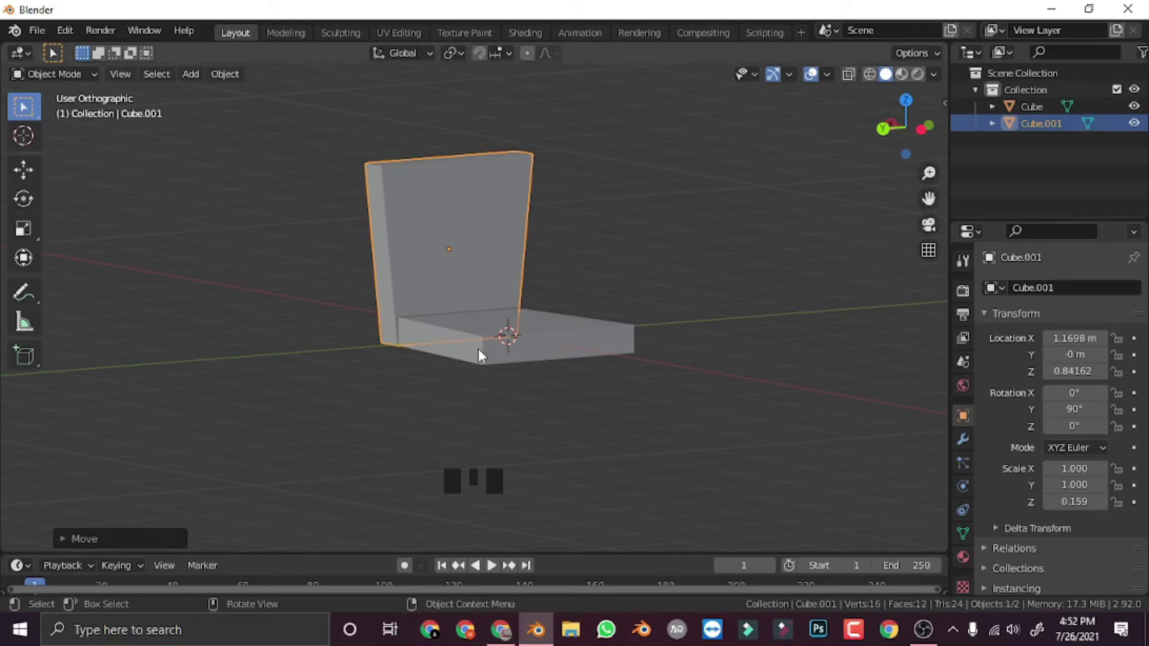
# Add a cube mesh at the world origin for the leg and scale it down uniformly to about 0.085
pyautogui.hotkey('shift', 'a')
pyautogui.moveTo(465, 273)
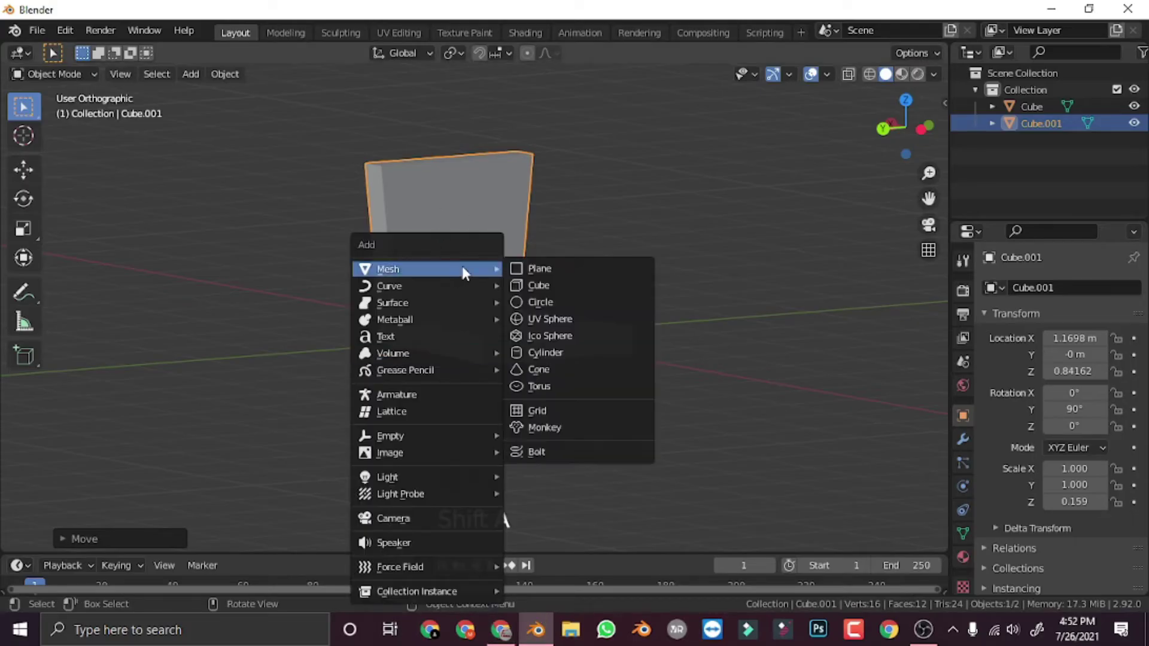
pyautogui.click(552, 286)
pyautogui.press('s')
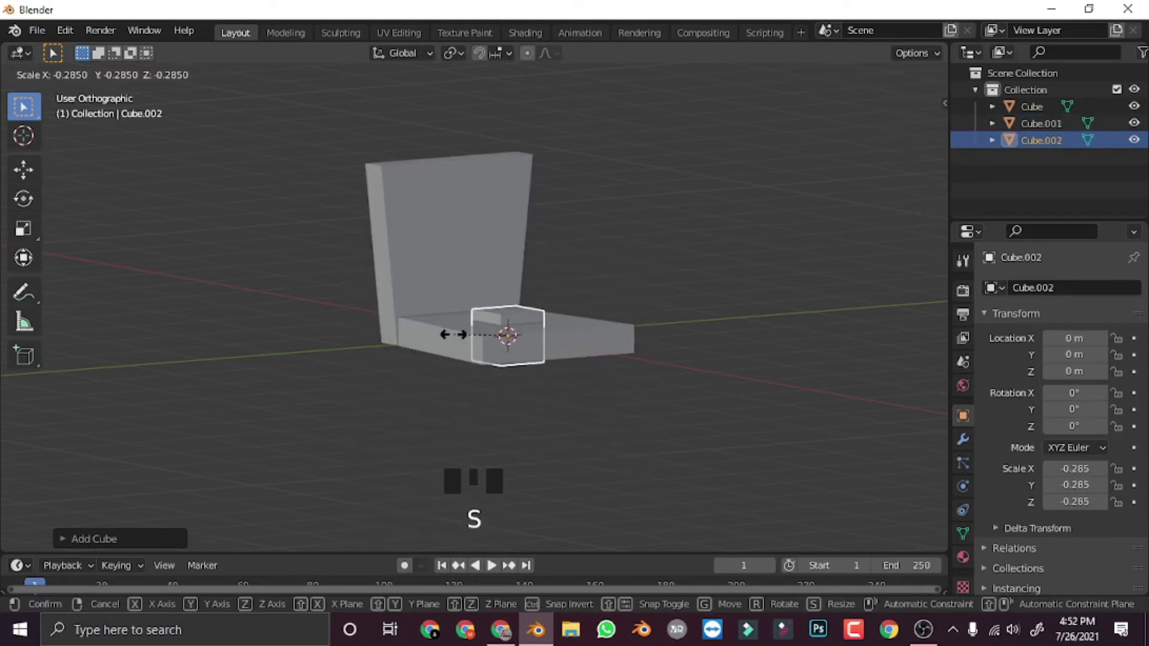
pyautogui.click(784, 386)
pyautogui.press('s')
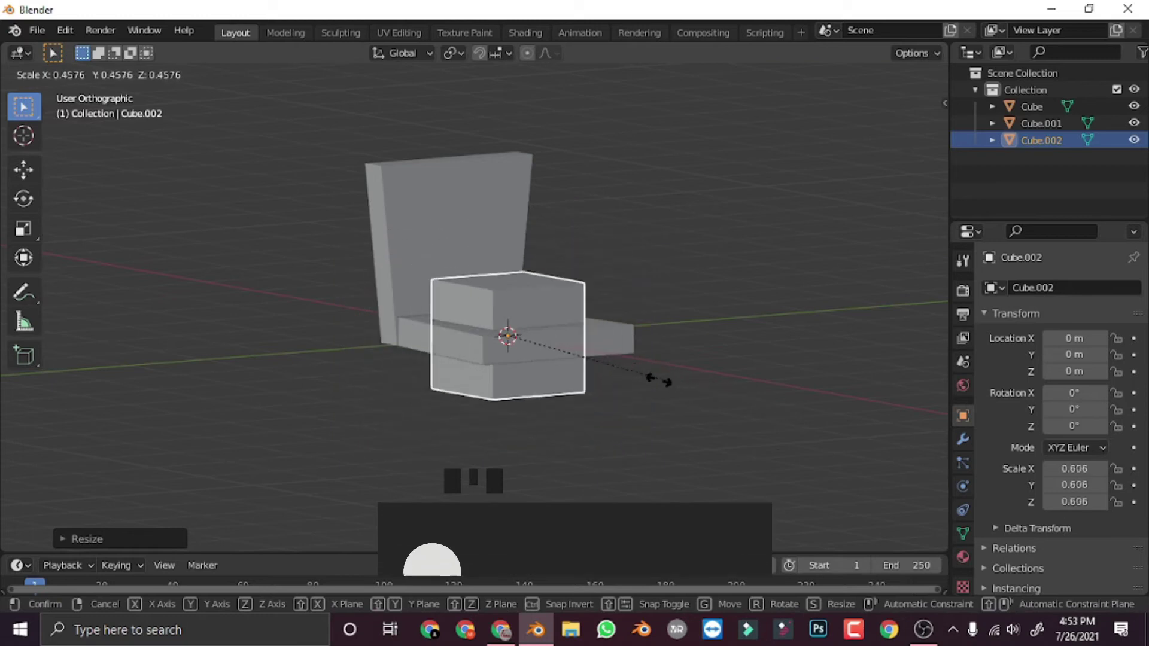
pyautogui.click(519, 311)
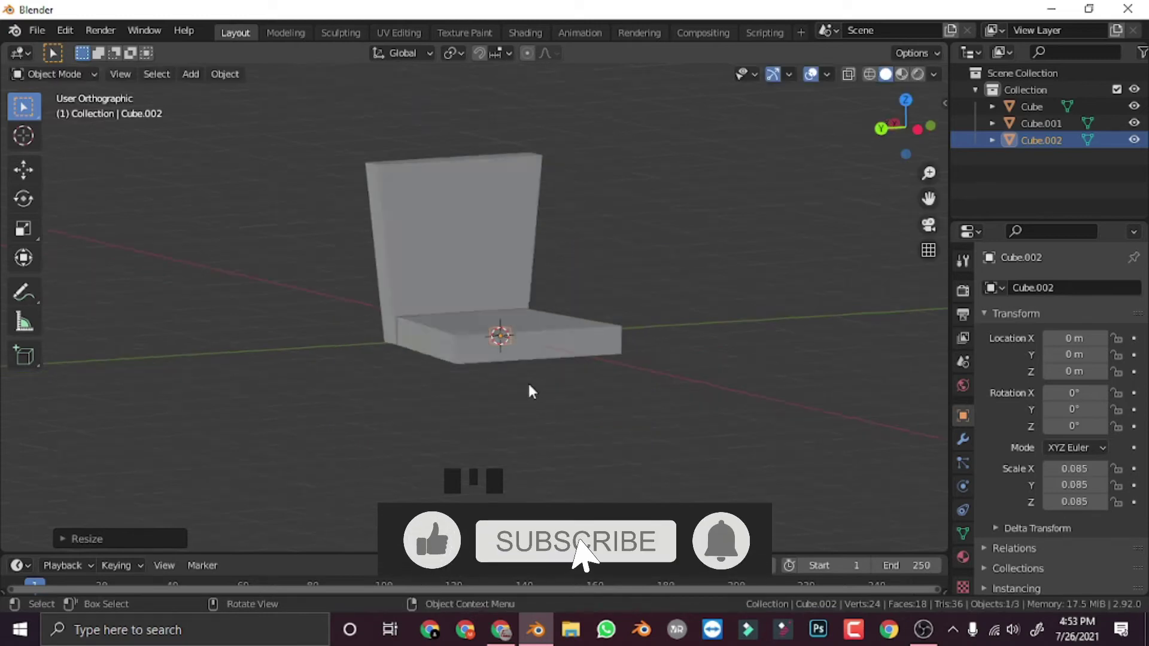
# In the left orthographic view, scale the leg cube to about 0.15 in X and Y and stretch it to about 0.64 along Z
pyautogui.press('KP_1')
pyautogui.press('KP_3')
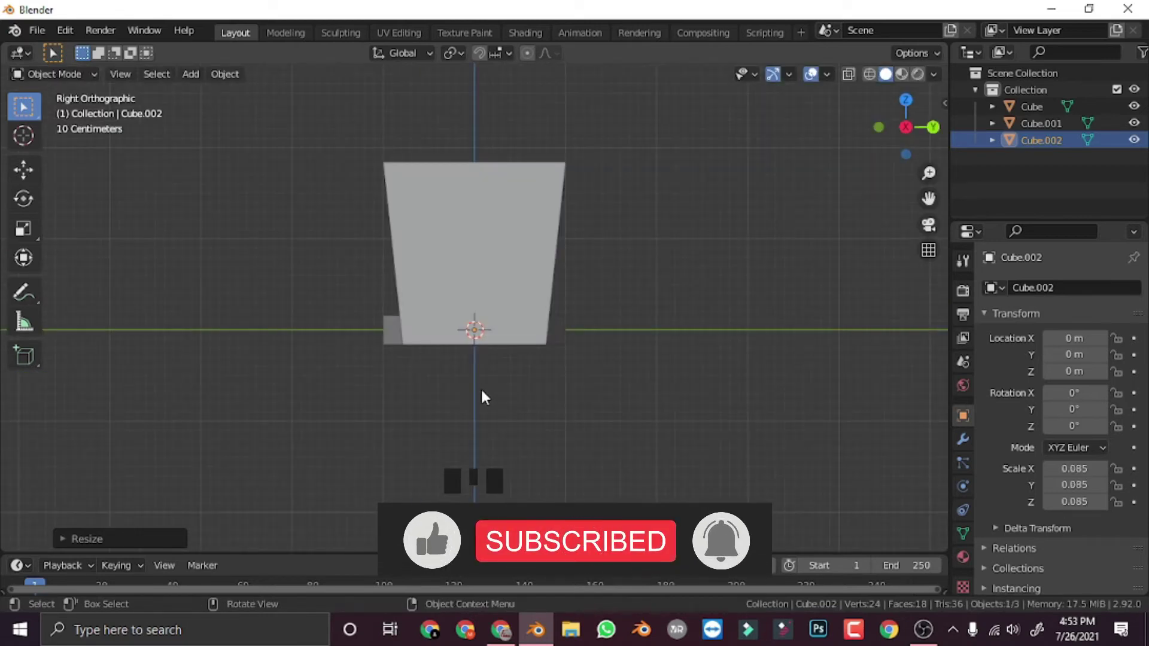
pyautogui.press('ctrl+KP_3')
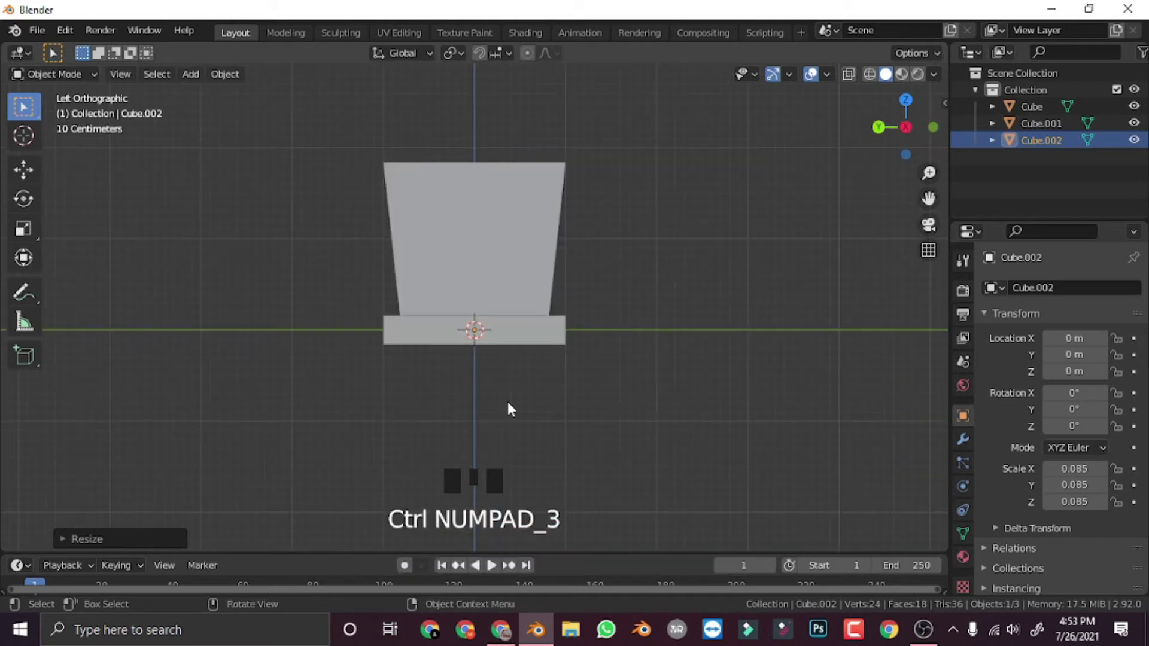
pyautogui.scroll(3, 508, 402)
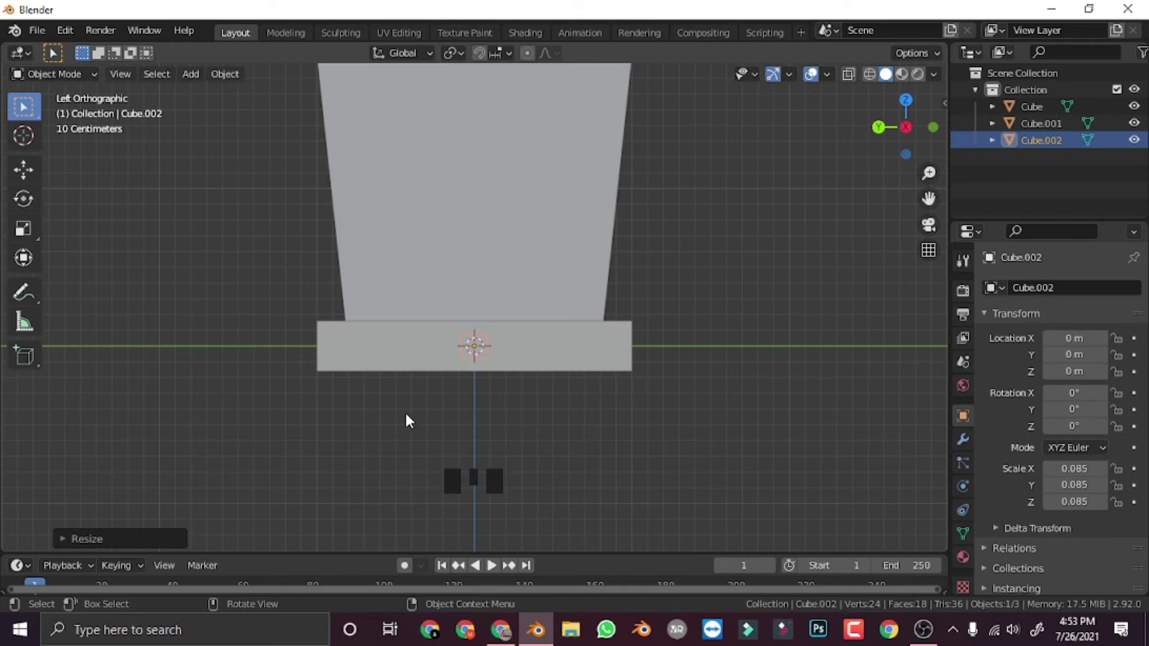
pyautogui.press('s')
pyautogui.click(562, 407)
pyautogui.press('s')
pyautogui.press('z')
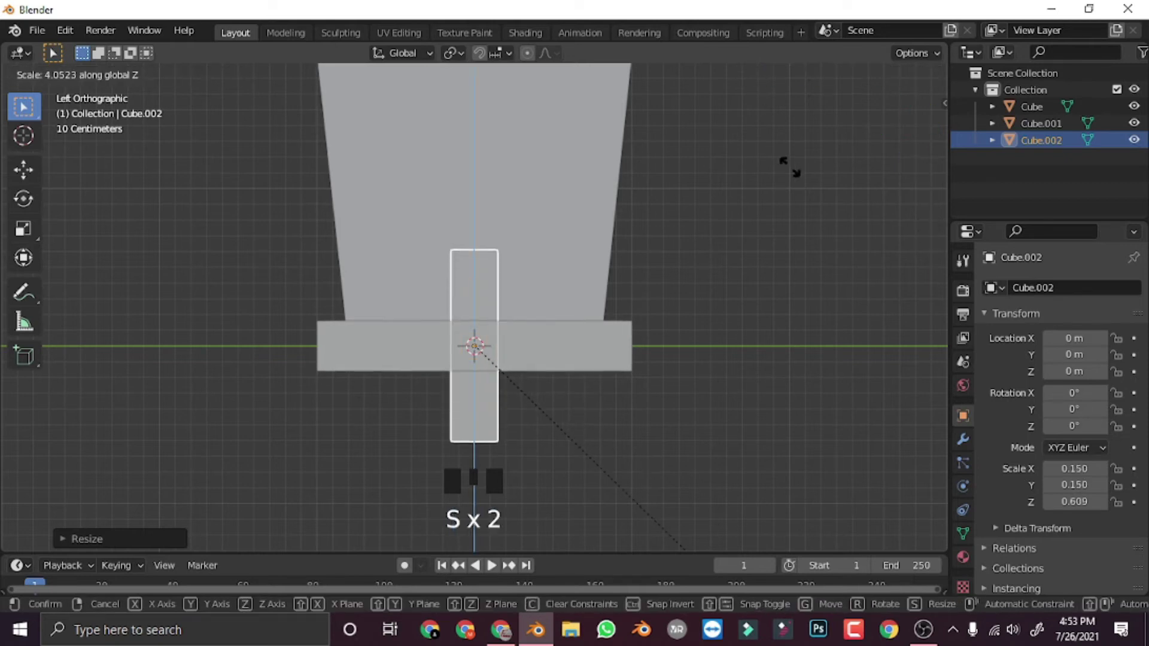
pyautogui.click(796, 200)
# Move the leg below the seat toward one side, at about Y 0.59 m and Z -0.76 m
pyautogui.keyDown('shift'); pyautogui.moveTo(498, 385); pyautogui.dragTo(619, 220, button='middle'); pyautogui.keyUp('shift')
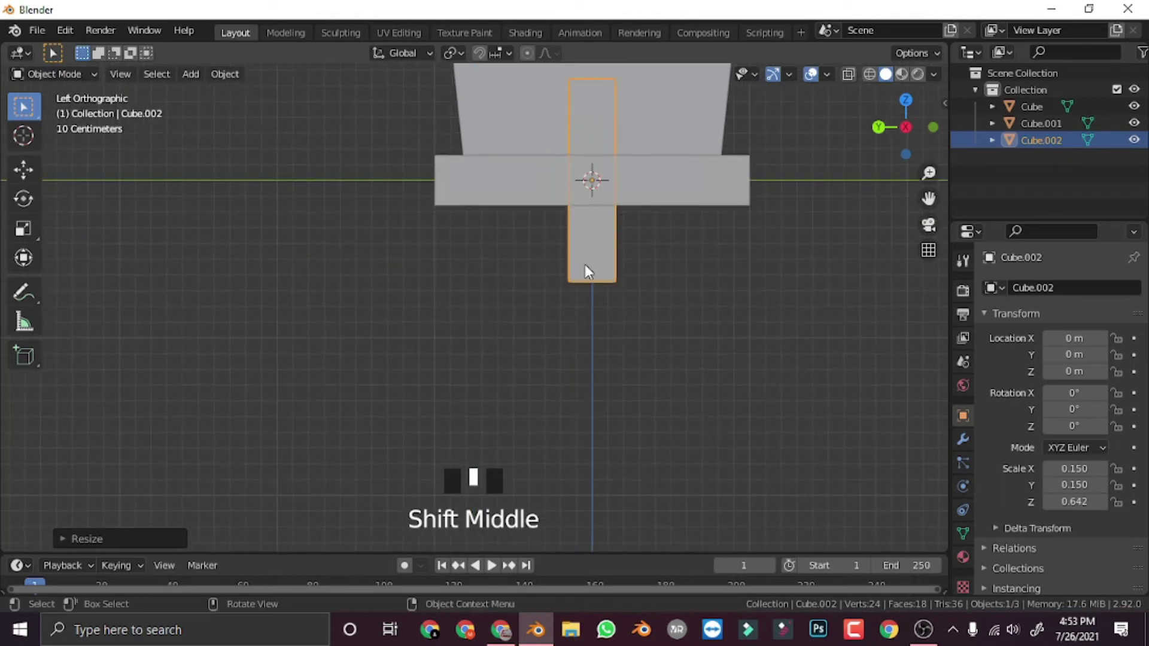
pyautogui.press('g')
pyautogui.click(492, 369)
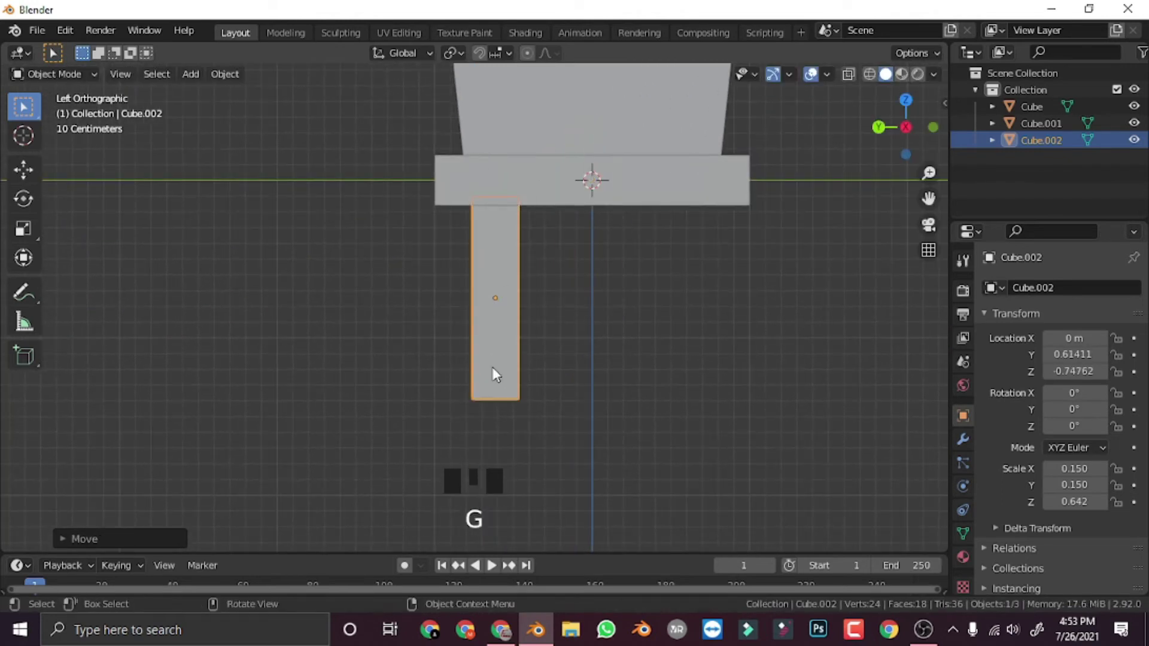
pyautogui.press('KP_3')
pyautogui.press('g')
pyautogui.click(507, 306)
pyautogui.moveTo(507, 306); pyautogui.dragTo(426, 246, button='middle')
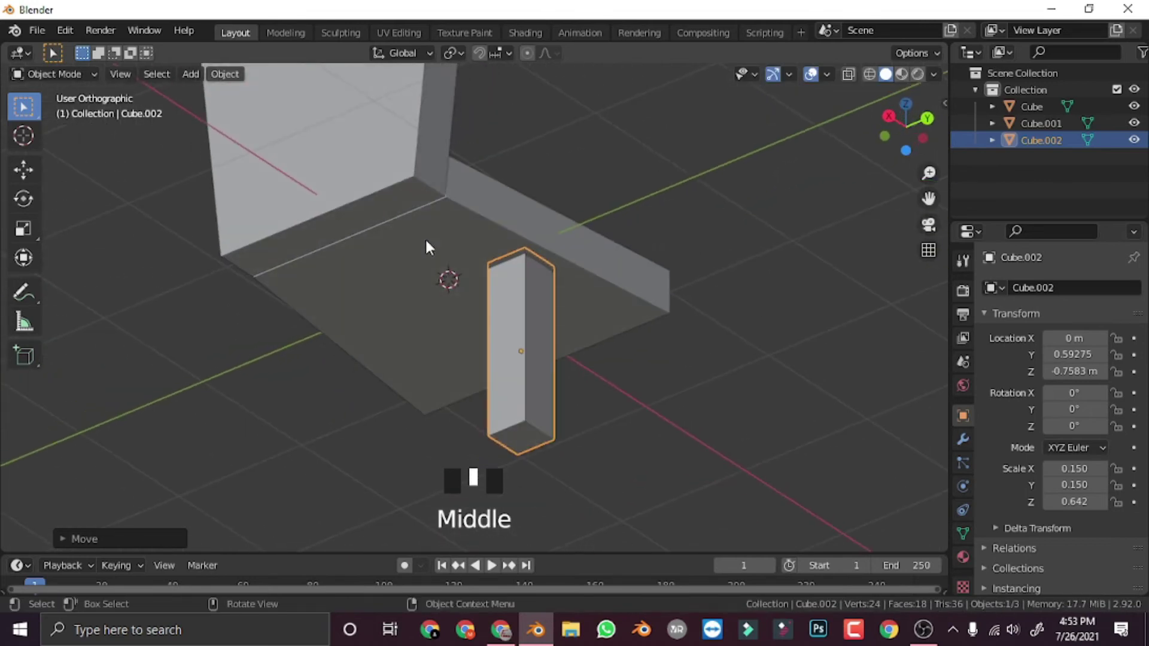
# In the front orthographic view, move the leg toward the seat's front end, at about X -0.66 m and Z -0.75 m
pyautogui.press('KP_3')
pyautogui.press('KP_1')
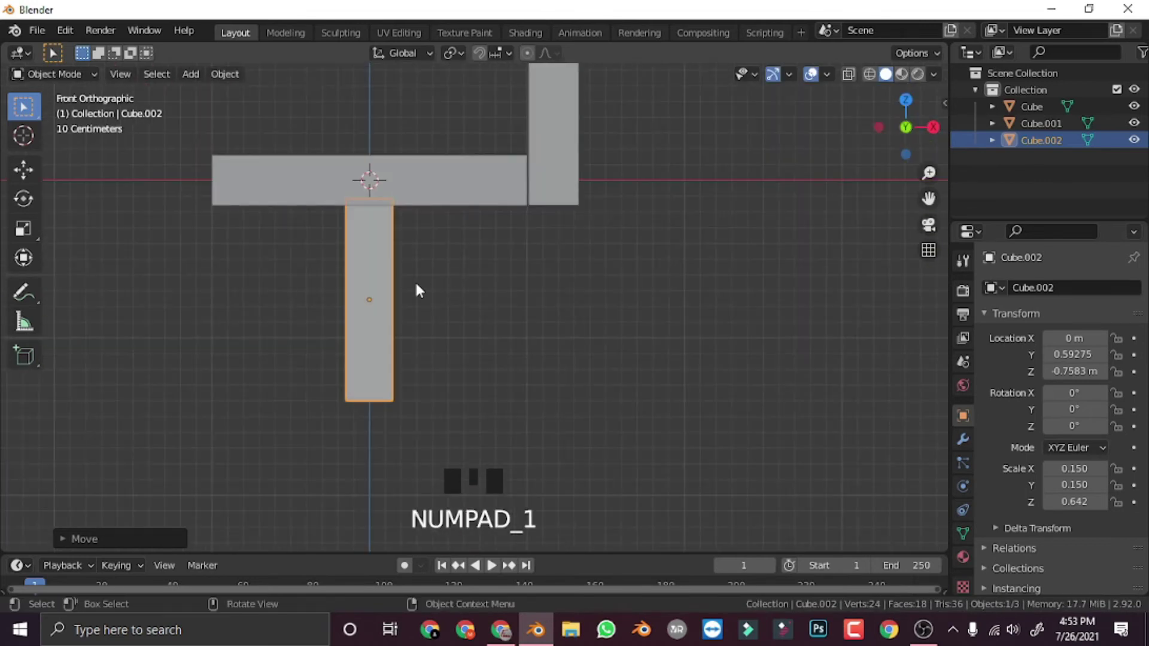
pyautogui.press('g')
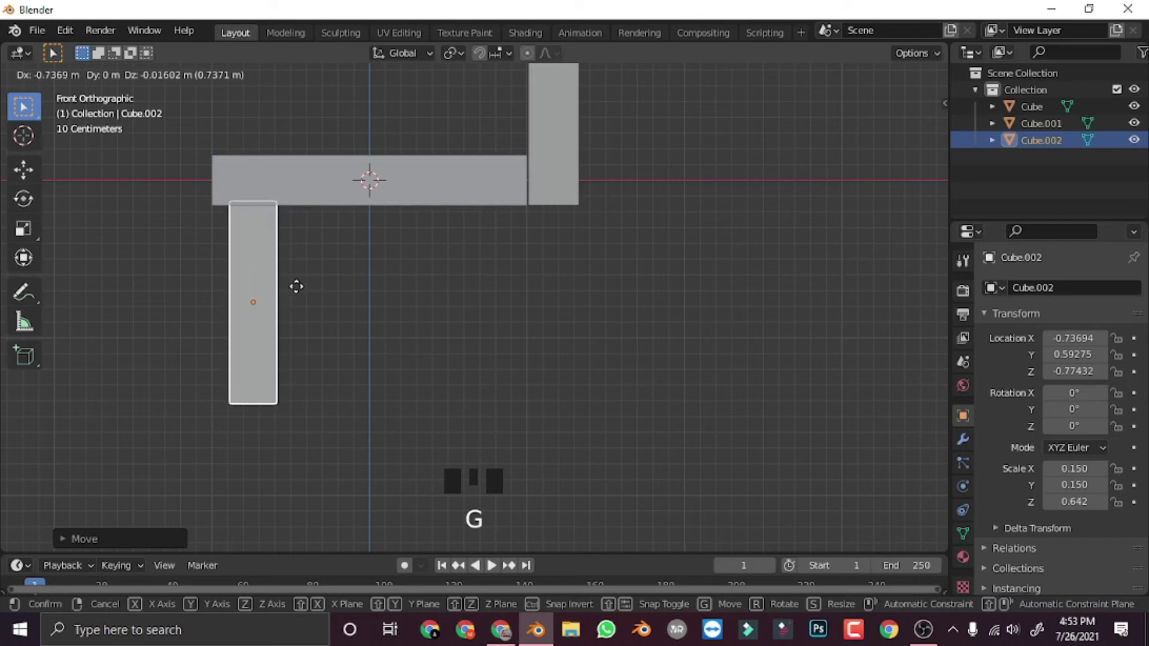
pyautogui.click(285, 291)
pyautogui.moveTo(285, 291)
pyautogui.mouseDown(button='middle')
pyautogui.moveTo(508, 162)
pyautogui.moveTo(446, 319)
pyautogui.moveTo(465, 313)
pyautogui.mouseUp(button='middle')
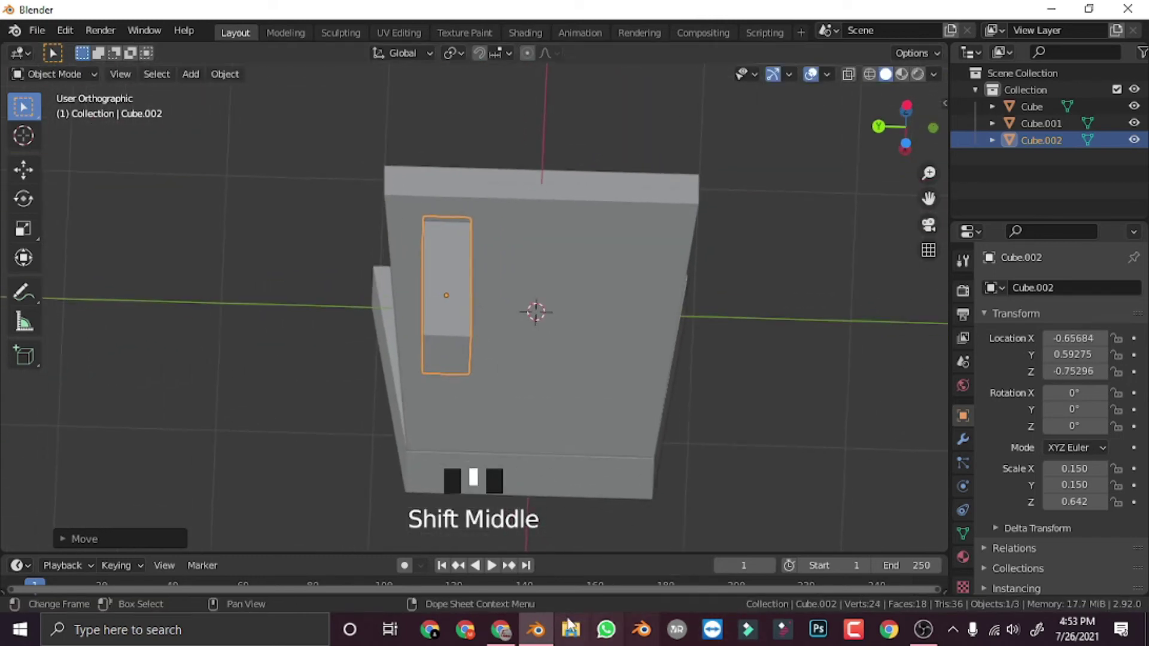
# Taper the leg by scaling its bottom face to about 0.5 in Edit Mode
pyautogui.click(502, 631)
pyautogui.click(501, 639)
pyautogui.moveTo(257, 436); pyautogui.dragTo(419, 455, button='middle')
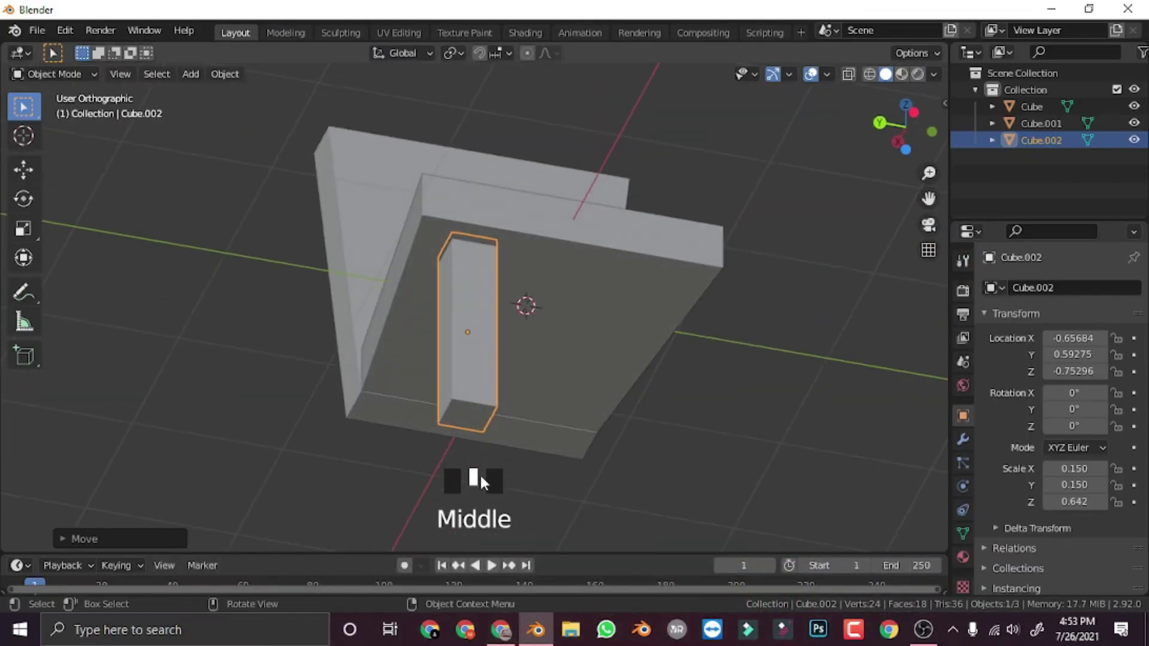
pyautogui.press('Tab')
pyautogui.click(466, 416)
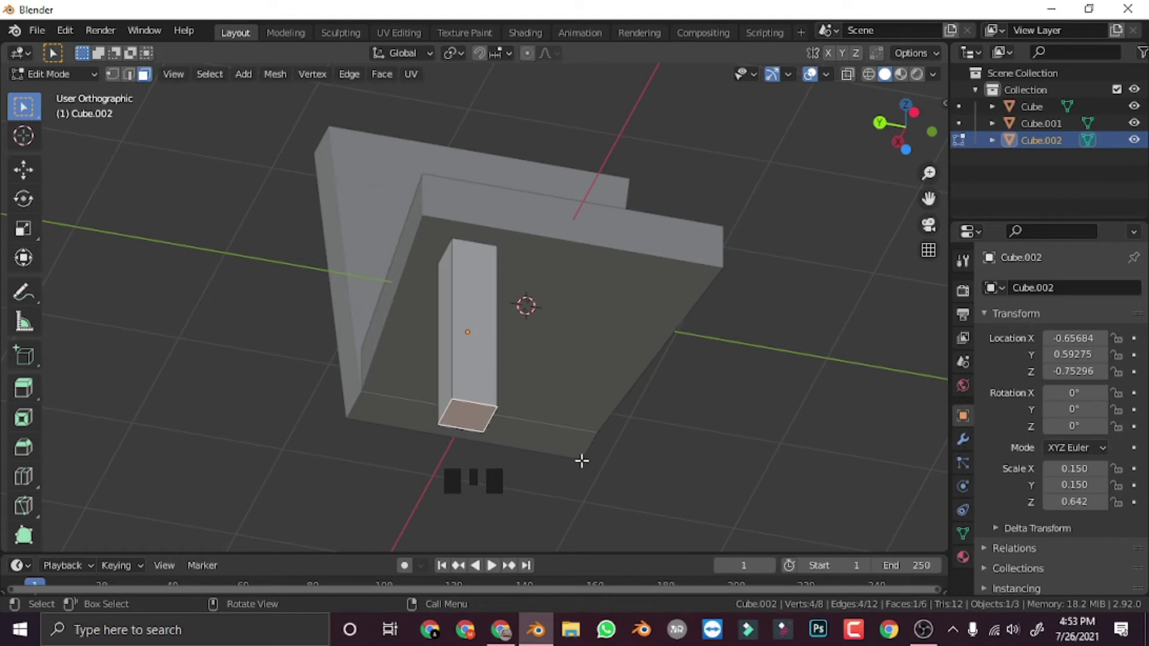
pyautogui.press('s')
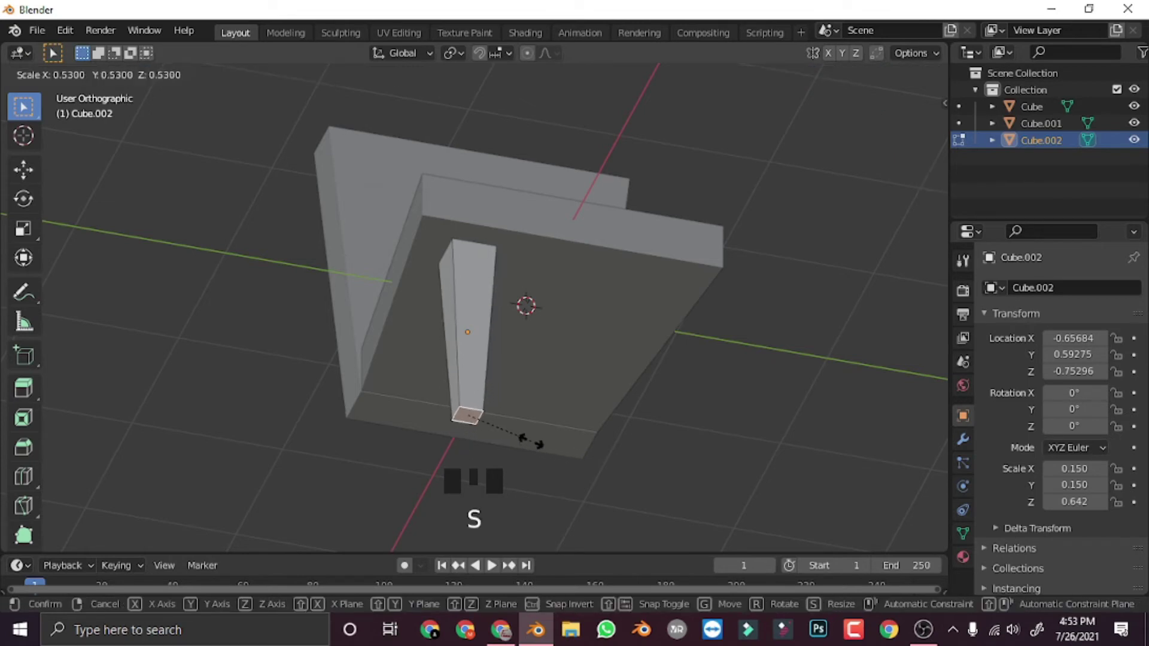
pyautogui.click(529, 441)
# Compare the tapered leg in the front orthographic view with the legs of the Sketchfab reference
pyautogui.press('KP_1')
pyautogui.keyDown('shift'); pyautogui.moveTo(488, 461); pyautogui.dragTo(570, 513, button='middle'); pyautogui.keyUp('shift')
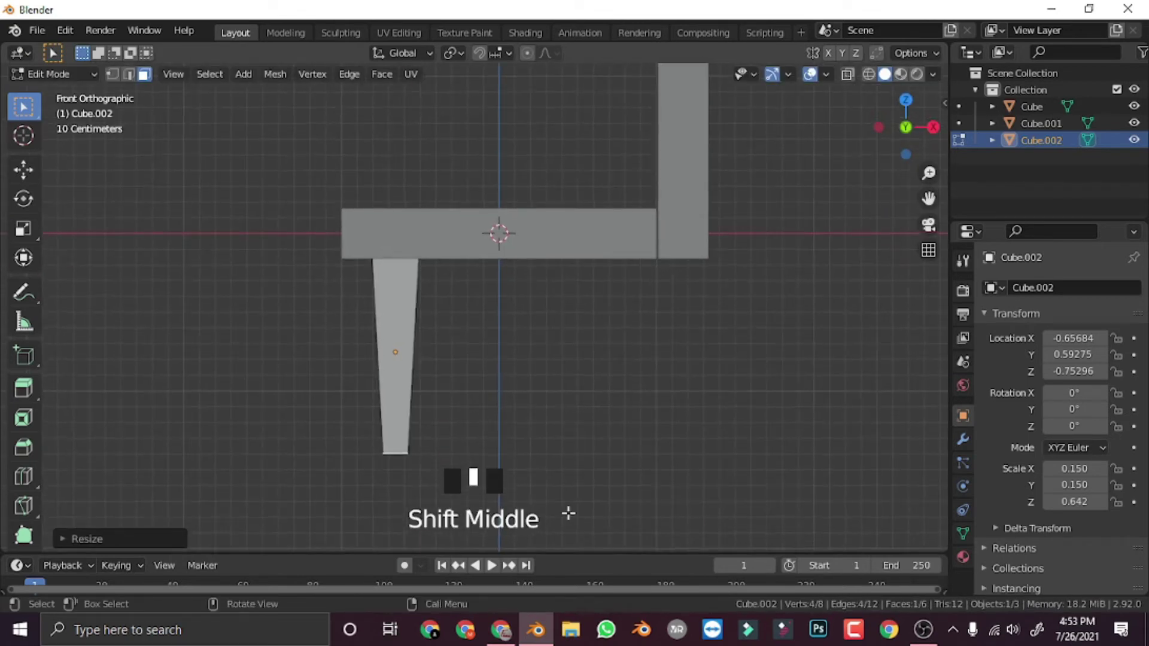
pyautogui.click(534, 635)
pyautogui.click(532, 636)
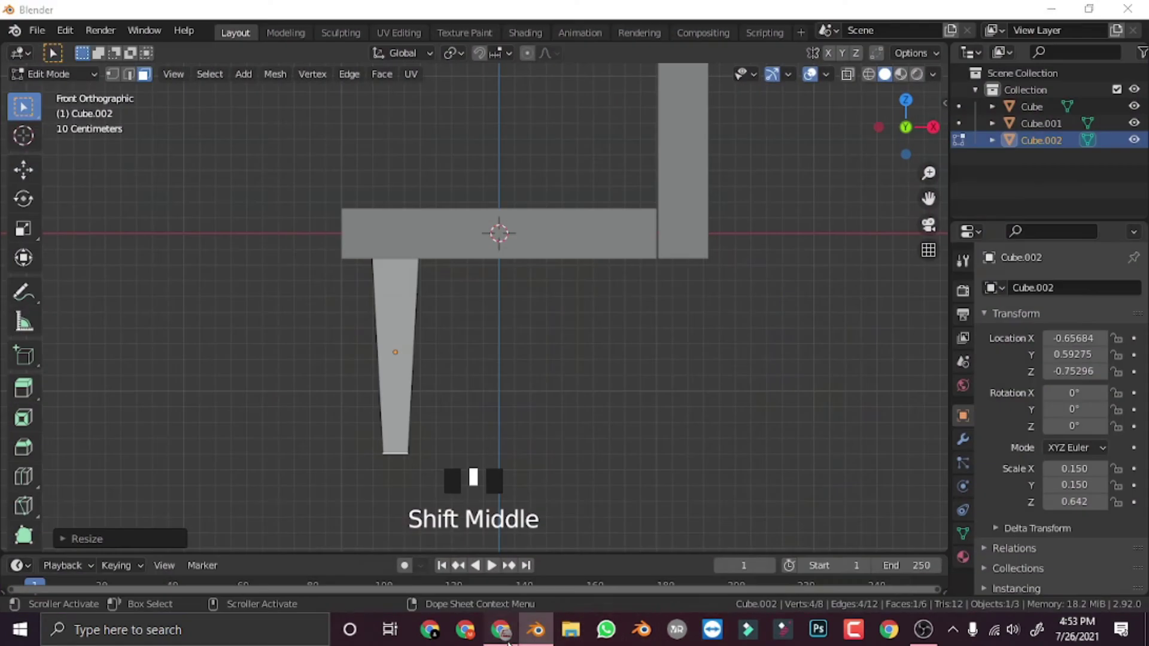
pyautogui.click(505, 636)
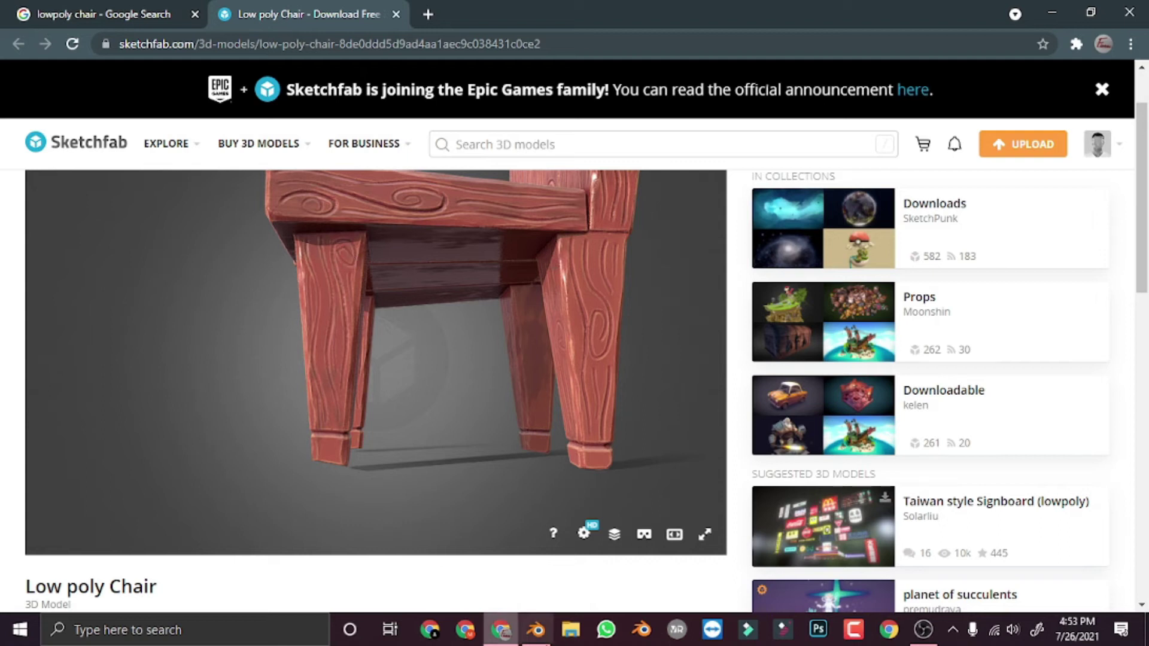
pyautogui.click(536, 631)
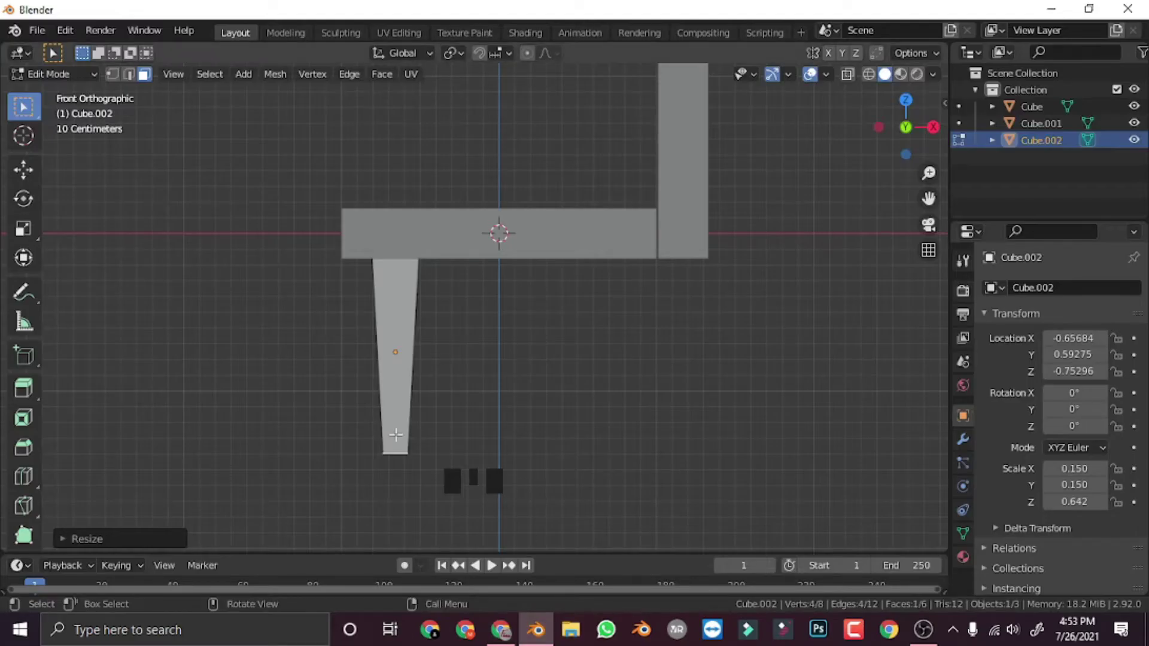
# In Object Mode, enlarge the whole leg to a scale of about 0.224 in X and Y and 0.669 in Z
pyautogui.press('Tab')
pyautogui.press('s')
pyautogui.press('z')
pyautogui.click(521, 469)
pyautogui.press('s')
pyautogui.click(602, 487)
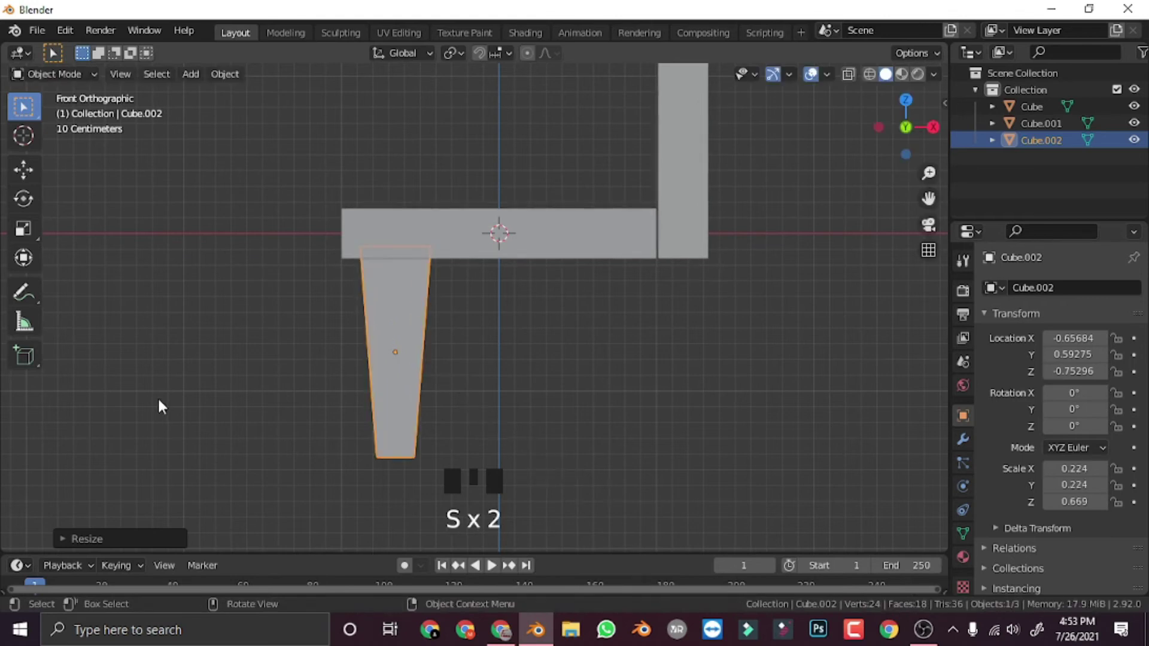
# Examine the thickened leg under the seat from several angles and compare it with the feet of the reference chair's legs
pyautogui.scroll(-2, 952, 419)
pyautogui.scroll(-1, 556, 398)
pyautogui.moveTo(557, 398); pyautogui.dragTo(628, 440, button='middle')
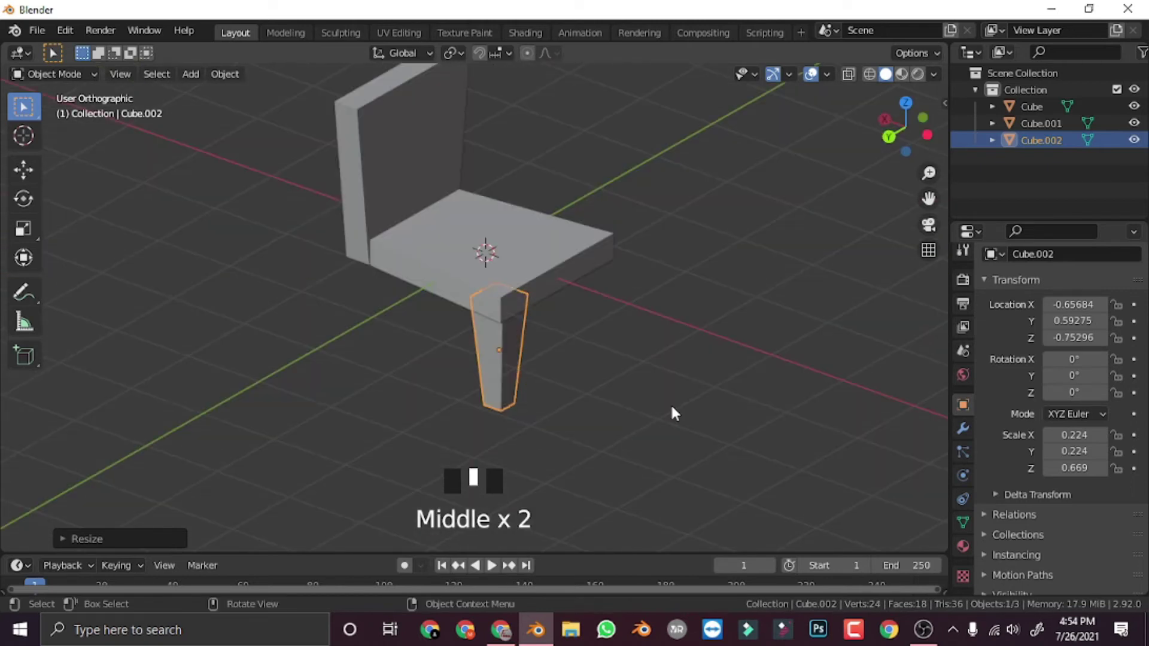
pyautogui.moveTo(820, 353); pyautogui.dragTo(384, 377, button='middle')
pyautogui.scroll(4, 395, 338)
pyautogui.moveTo(397, 339); pyautogui.dragTo(519, 551, button='middle')
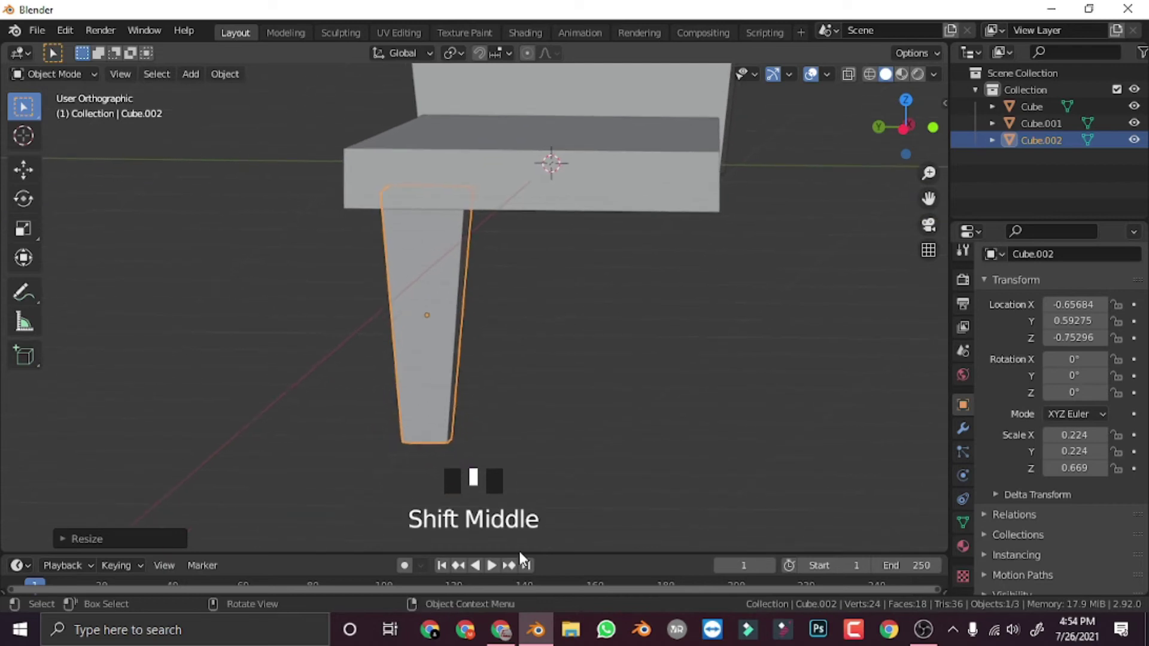
pyautogui.click(501, 630)
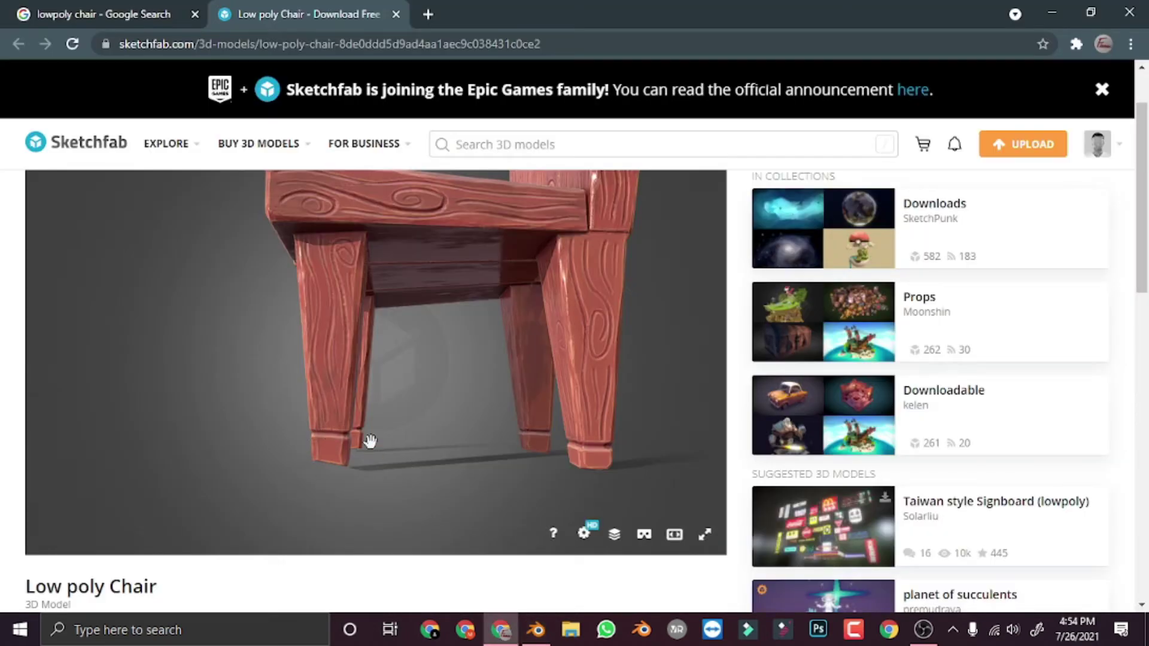
pyautogui.click(536, 629)
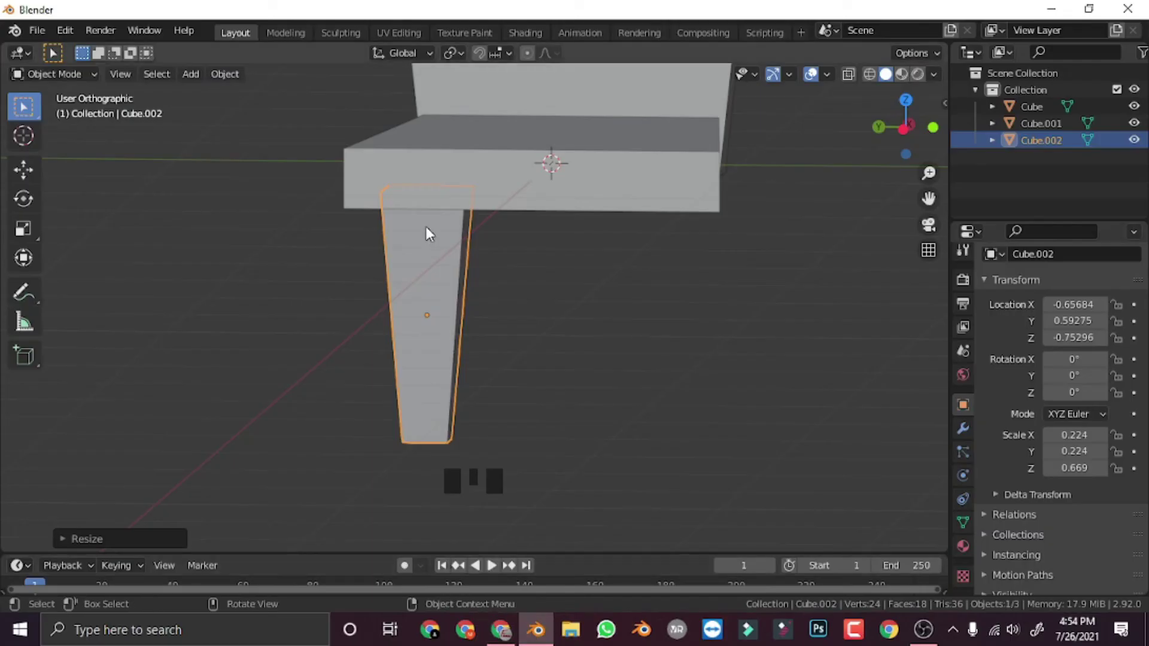
# Enter Edit Mode on the leg and select one of its side faces
pyautogui.scroll(1, 442, 344)
pyautogui.press('Tab')
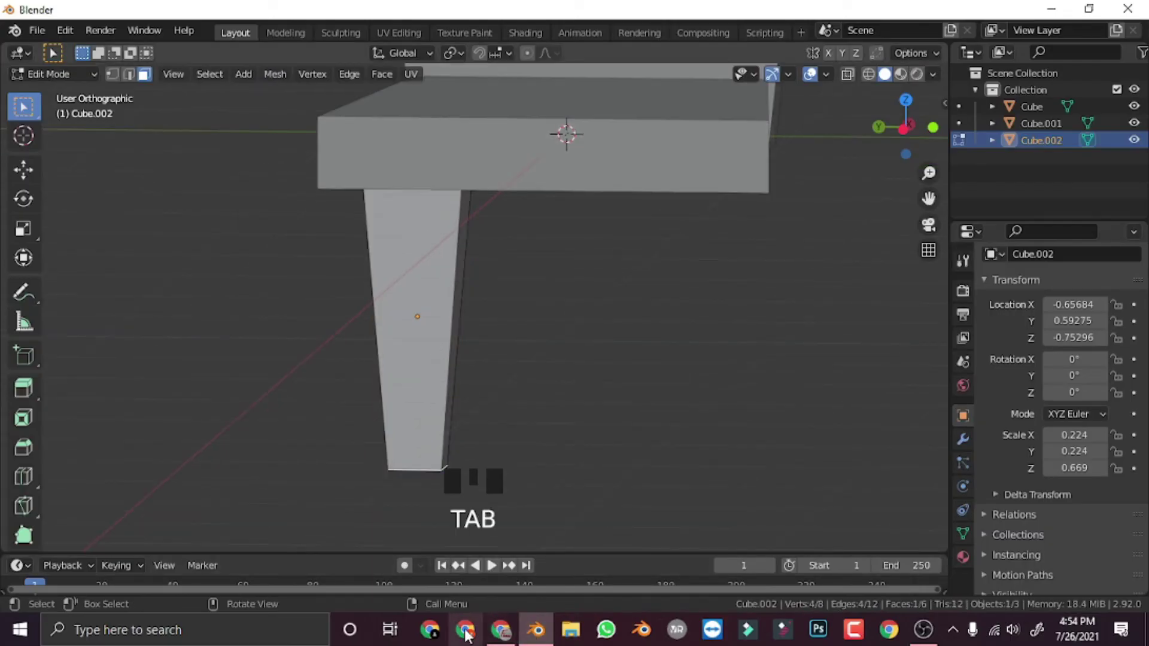
pyautogui.scroll(1, 737, 76)
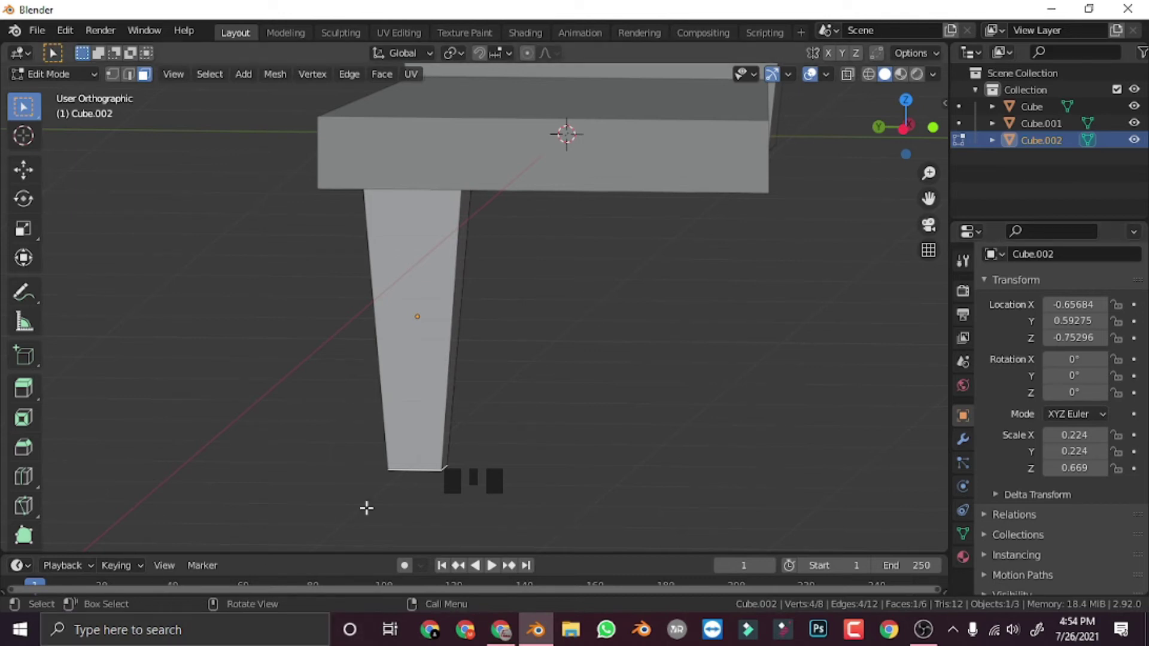
pyautogui.moveTo(371, 414); pyautogui.dragTo(521, 449, button='middle')
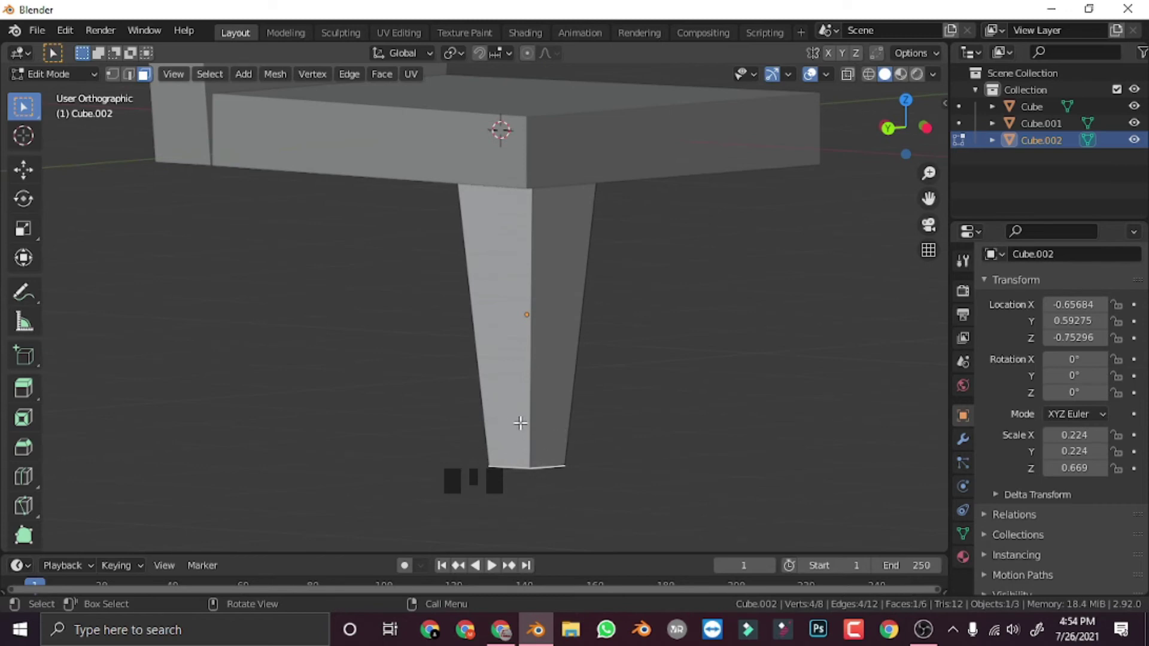
pyautogui.click(527, 307)
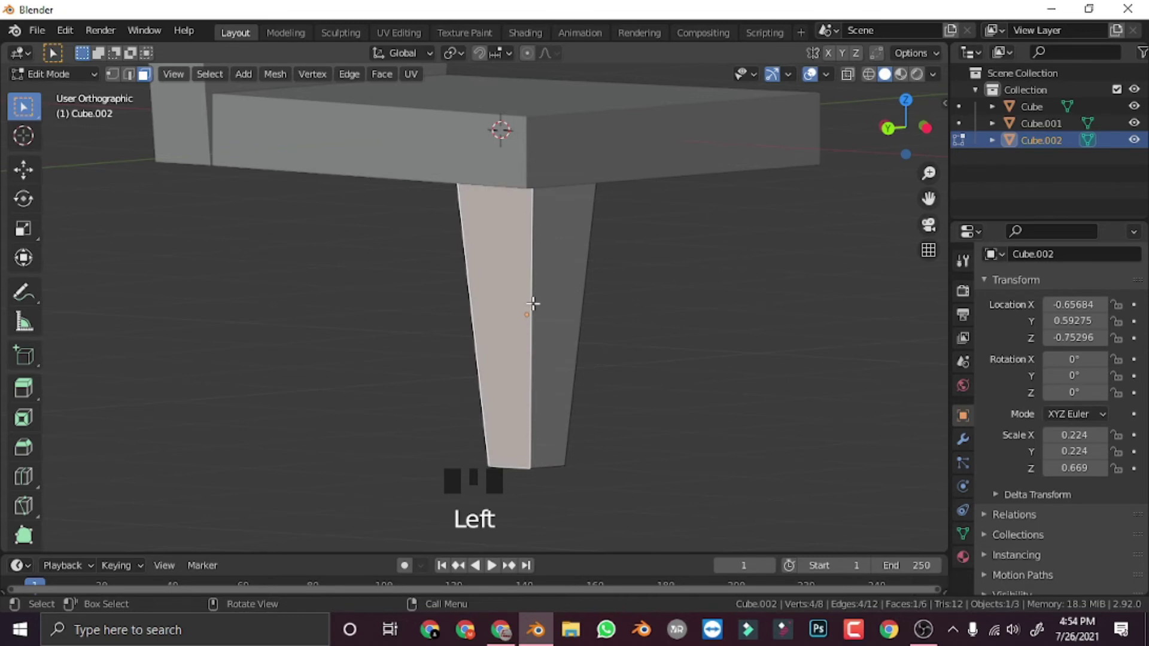
pyautogui.moveTo(533, 306); pyautogui.dragTo(466, 330, button='middle')
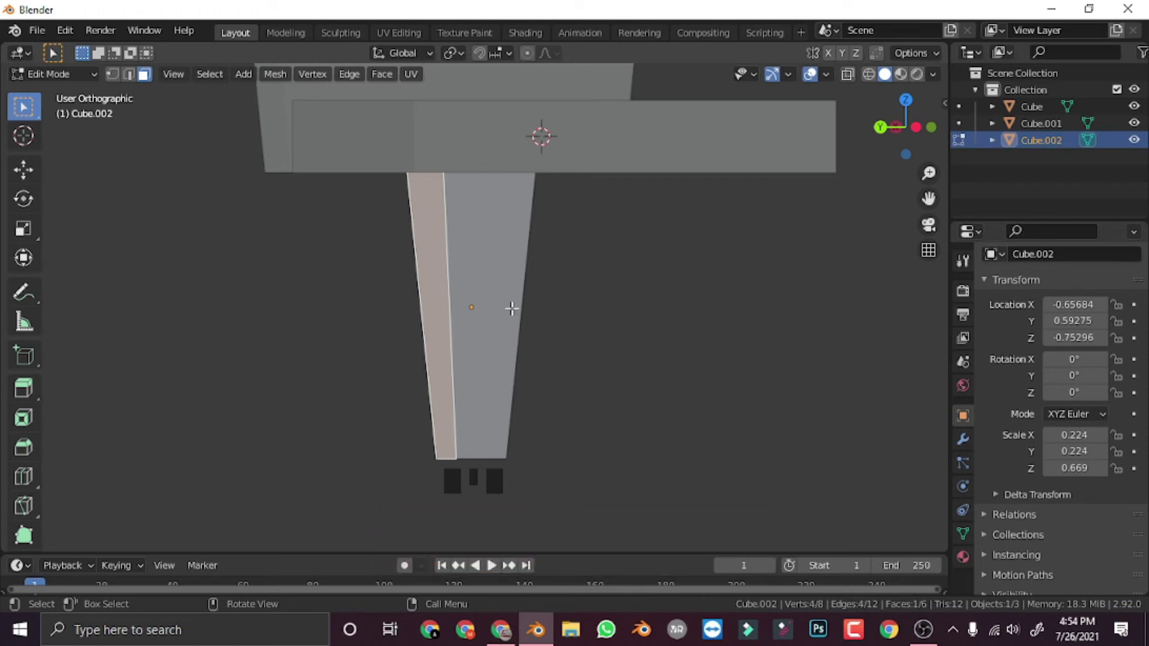
# Try a loop cut around the middle of the leg and undo it
pyautogui.hotkey('ctrl', 'r')
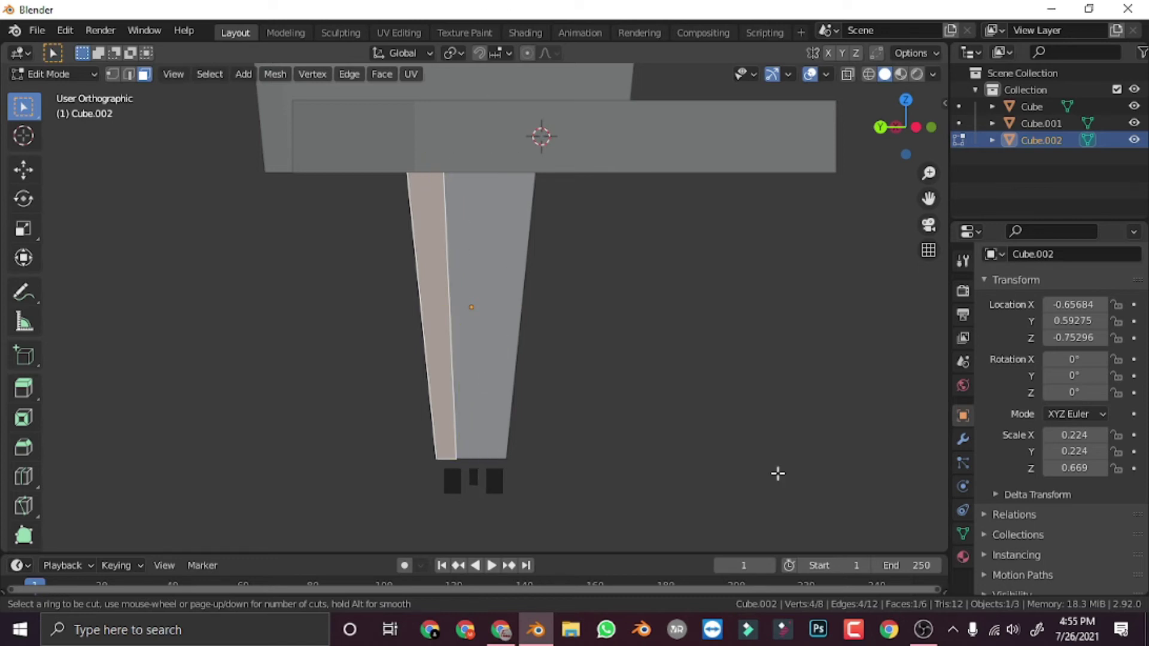
pyautogui.click(436, 307)
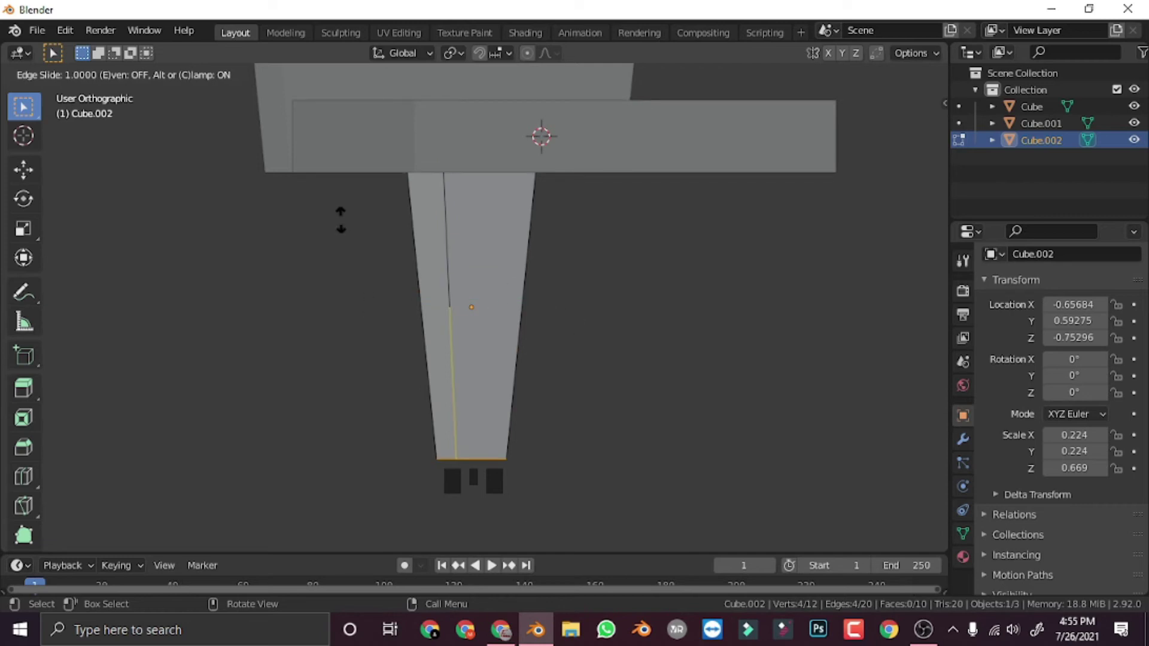
pyautogui.rightClick(539, 384)
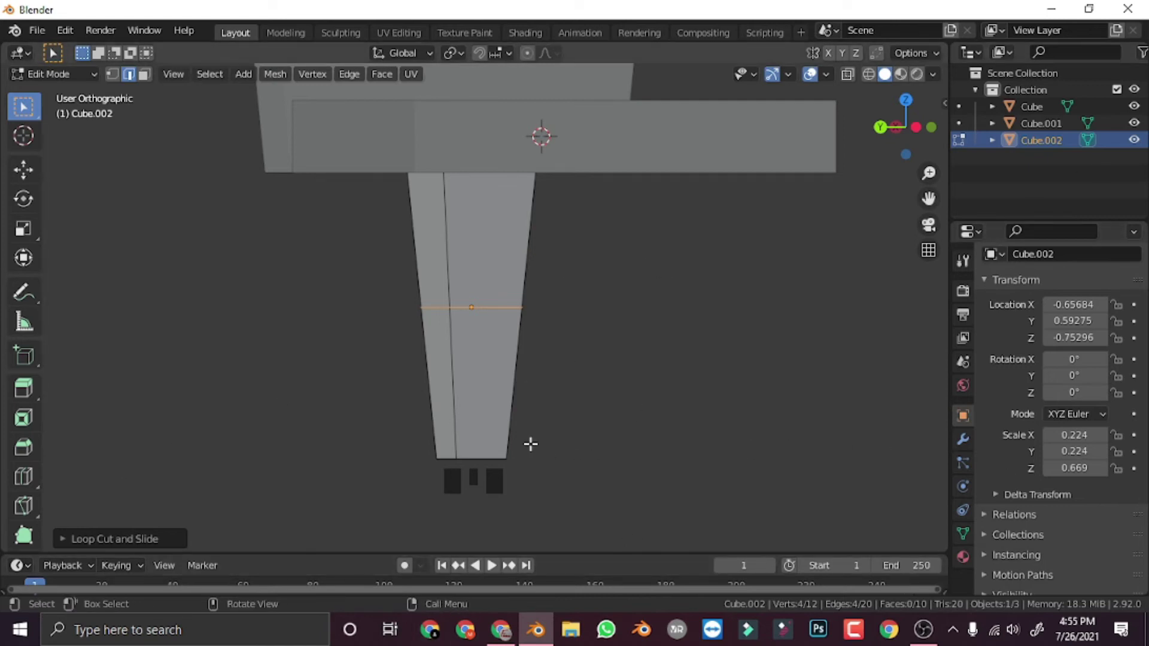
pyautogui.moveTo(579, 343); pyautogui.dragTo(585, 454, button='middle')
pyautogui.hotkey('ctrl', 'z')
# Add a horizontal loop cut around the leg and slide it down to mark off a short foot section
pyautogui.hotkey('ctrl', 'r')
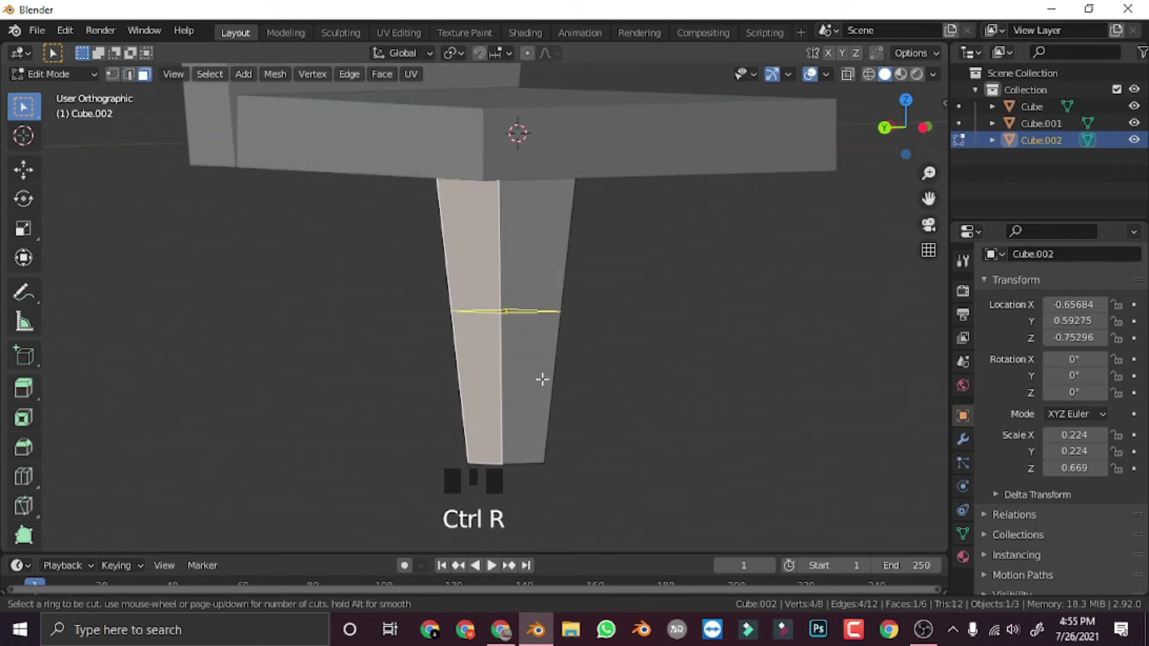
pyautogui.click(539, 428)
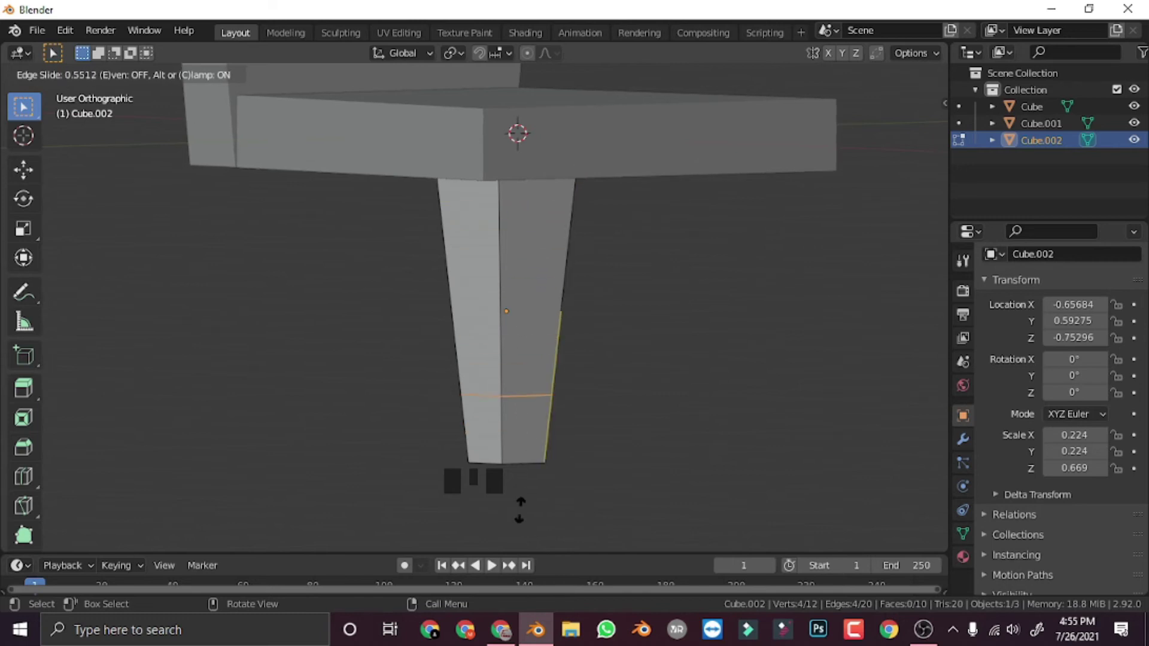
pyautogui.click(578, 539)
pyautogui.moveTo(577, 544); pyautogui.dragTo(616, 495, button='middle')
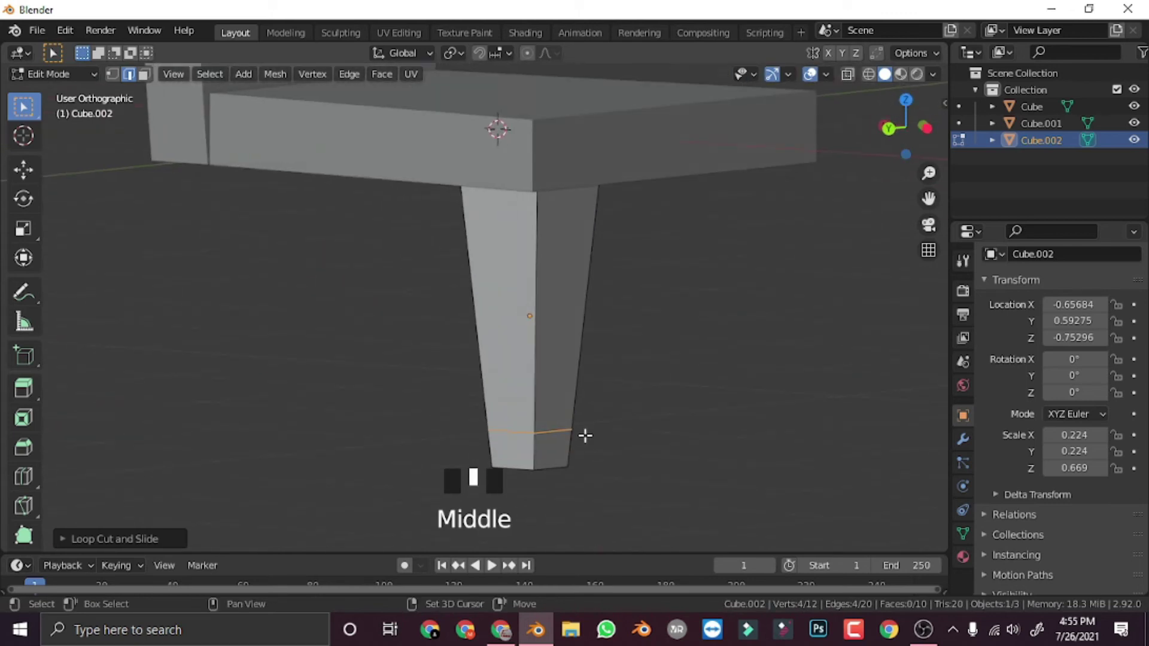
# Try pinching the leg by scaling the foot loop strongly inward, and undo the scaling
pyautogui.keyDown('shift'); pyautogui.moveTo(585, 436); pyautogui.dragTo(590, 351, button='middle'); pyautogui.keyUp('shift')
pyautogui.scroll(2, 658, 396)
pyautogui.press('s')
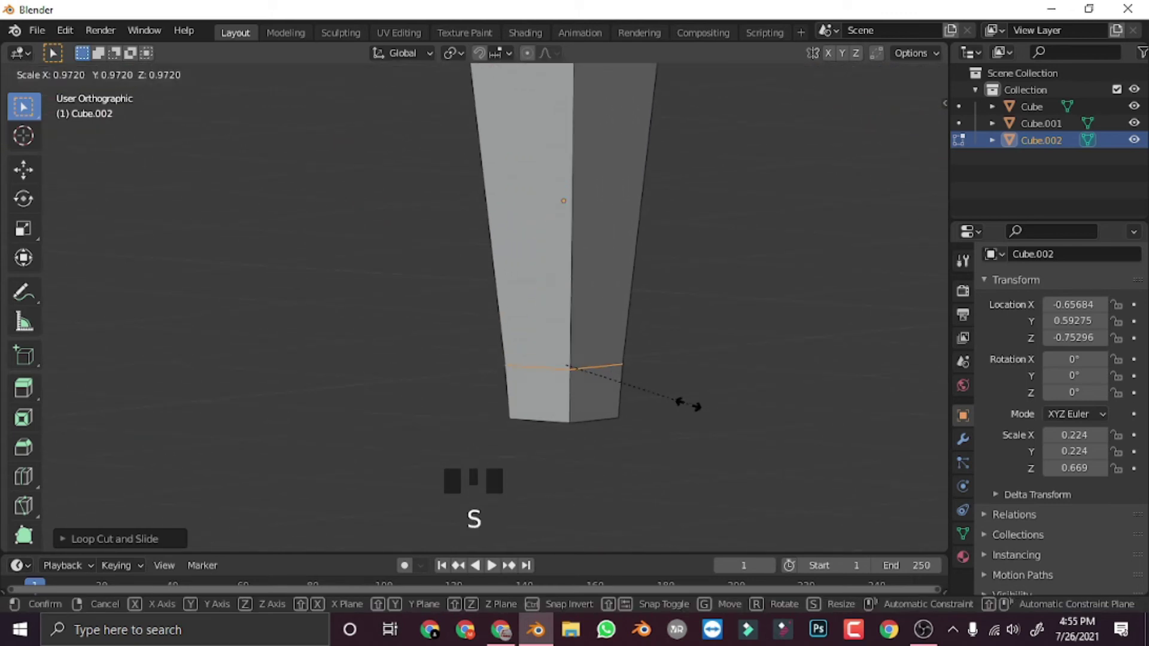
pyautogui.click(603, 400)
pyautogui.moveTo(603, 400); pyautogui.dragTo(516, 423, button='middle')
pyautogui.scroll(2, 577, 502)
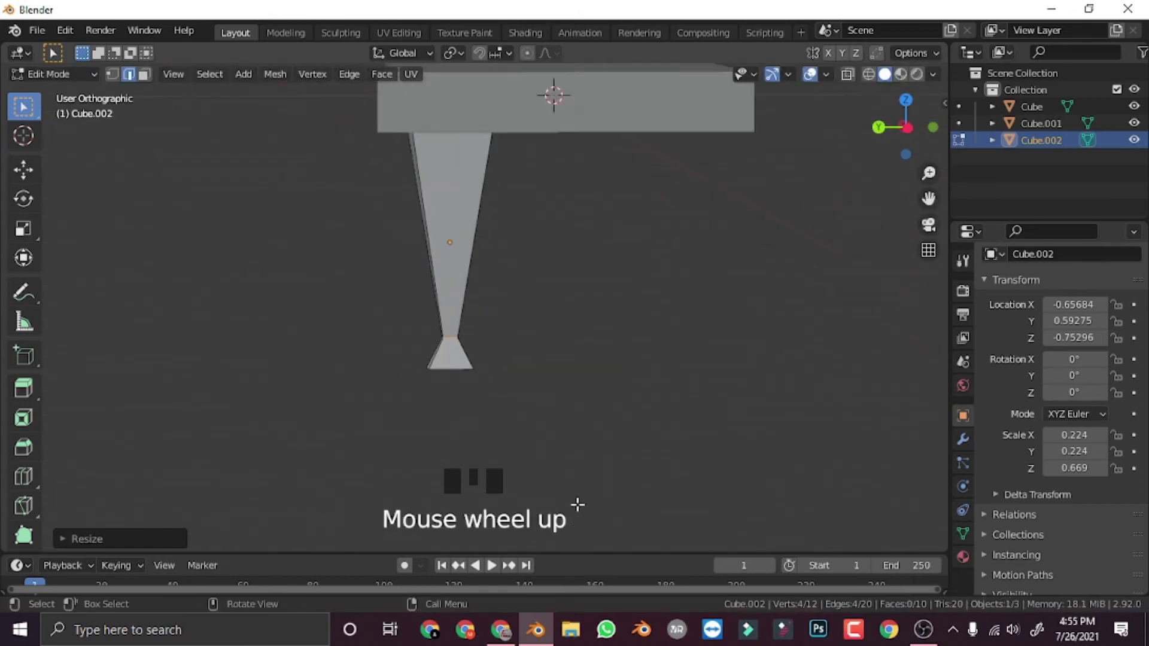
pyautogui.hotkey('ctrl', 'z')
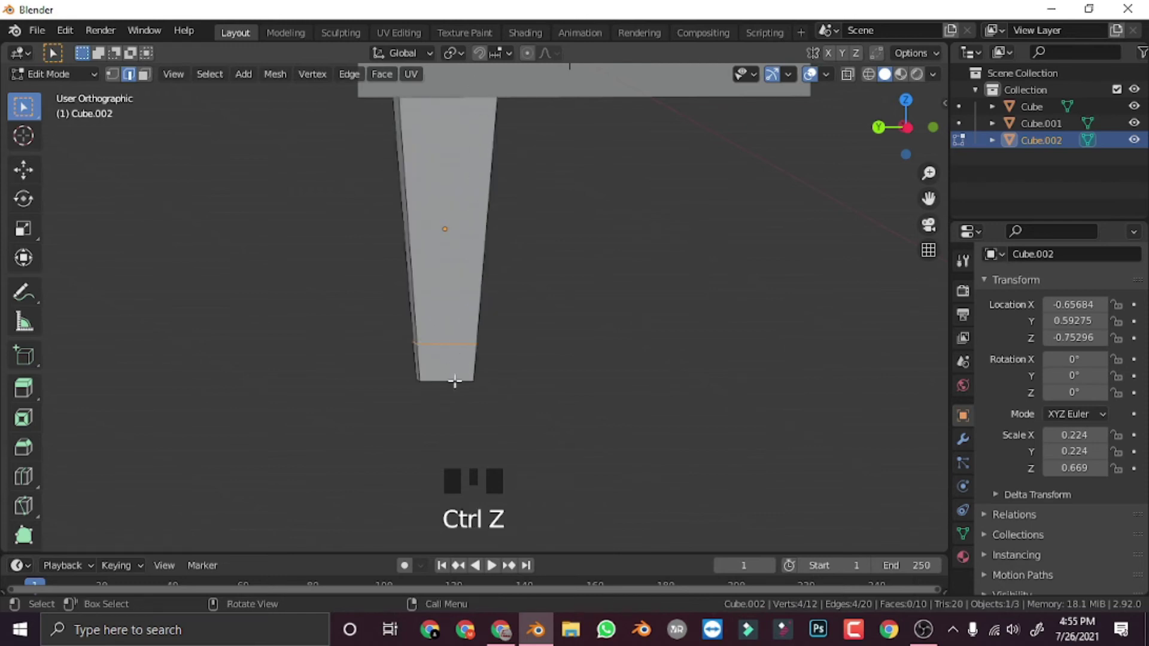
# Add a loop cut to the leg's upper section, slid all the way down onto the existing foot loop
pyautogui.scroll(4, 455, 382)
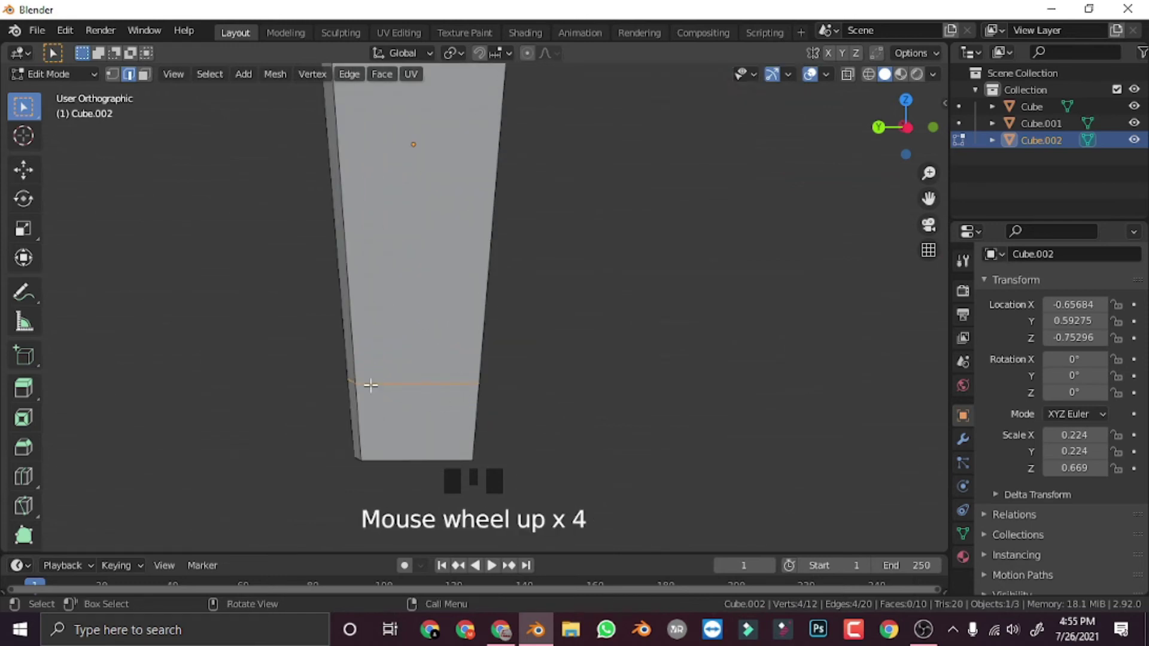
pyautogui.scroll(1, 377, 395)
pyautogui.keyDown('shift'); pyautogui.moveTo(415, 403); pyautogui.dragTo(447, 369, button='middle'); pyautogui.keyUp('shift')
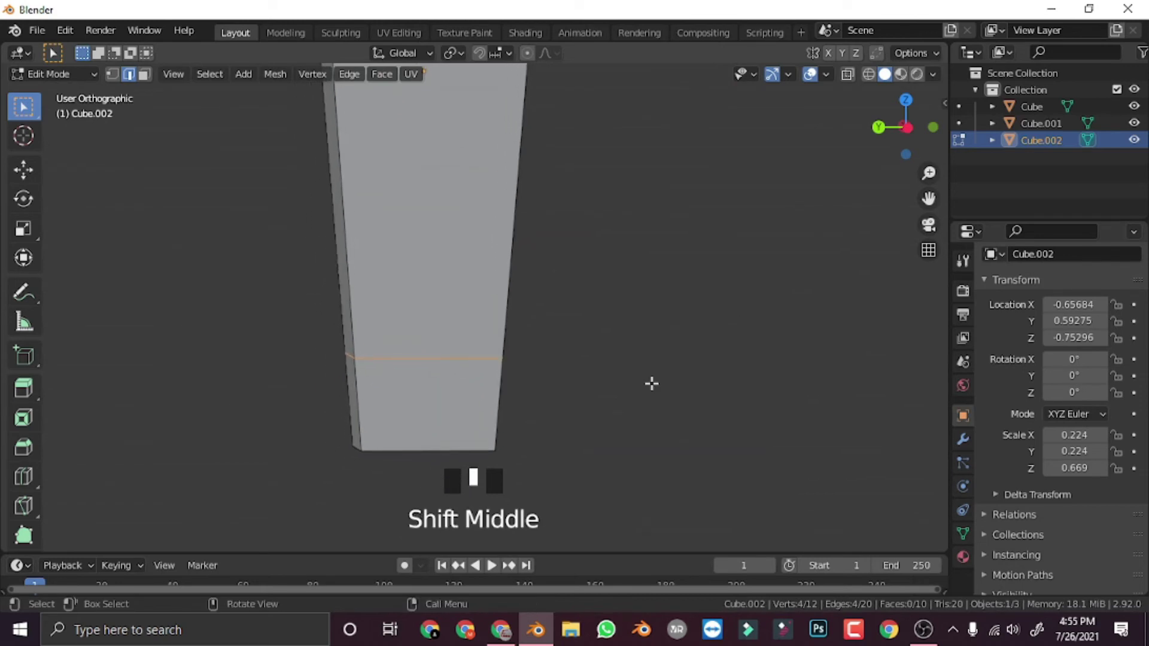
pyautogui.hotkey('ctrl', 'r')
pyautogui.click(495, 323)
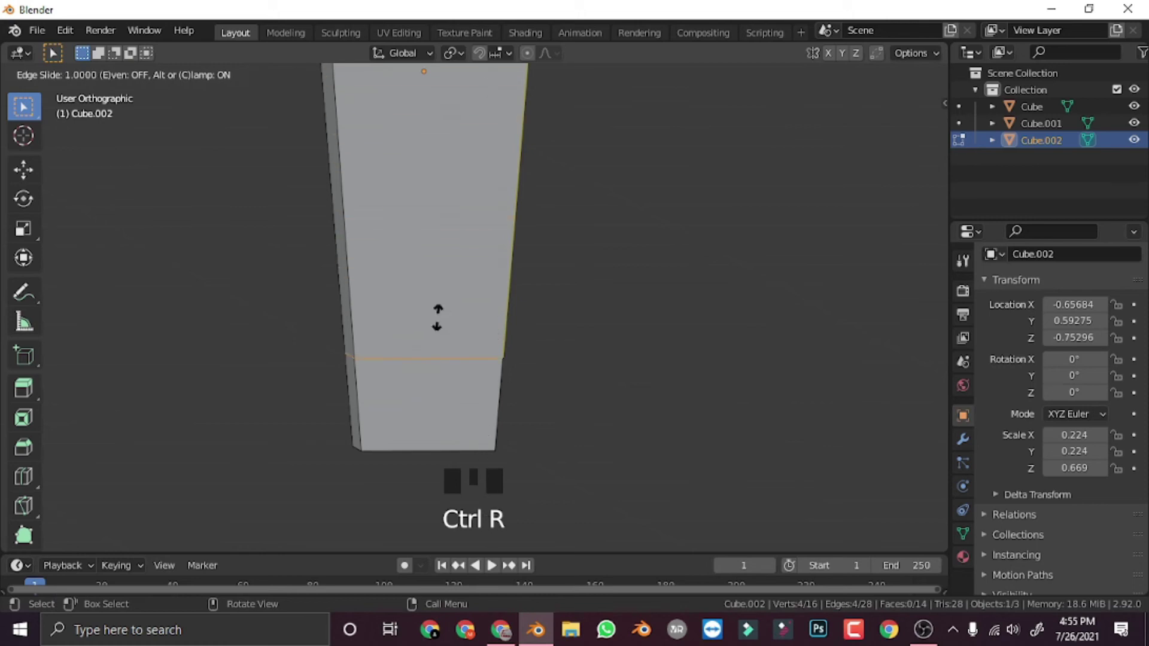
pyautogui.click(620, 374)
pyautogui.rightClick(423, 318)
pyautogui.scroll(-4, 587, 400)
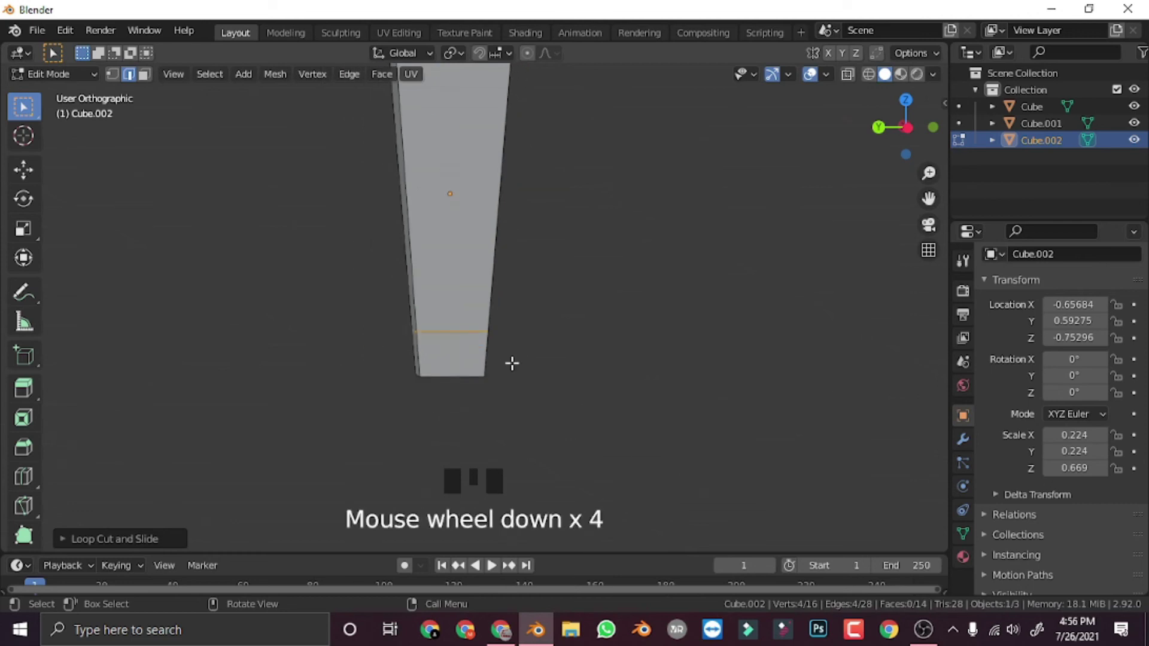
# Try another loop cut centred in the leg's upper section and undo it
pyautogui.moveTo(513, 363); pyautogui.dragTo(485, 318, button='middle')
pyautogui.scroll(1, 555, 285)
pyautogui.hotkey('ctrl', 'r')
pyautogui.click(483, 315)
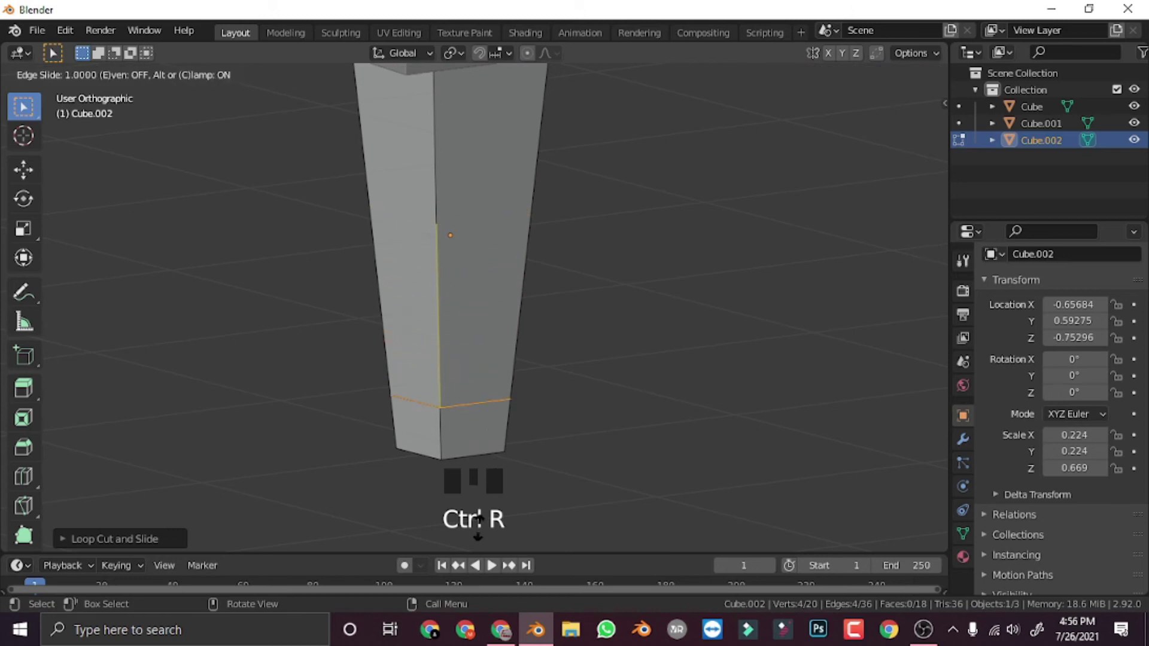
pyautogui.rightClick(501, 65)
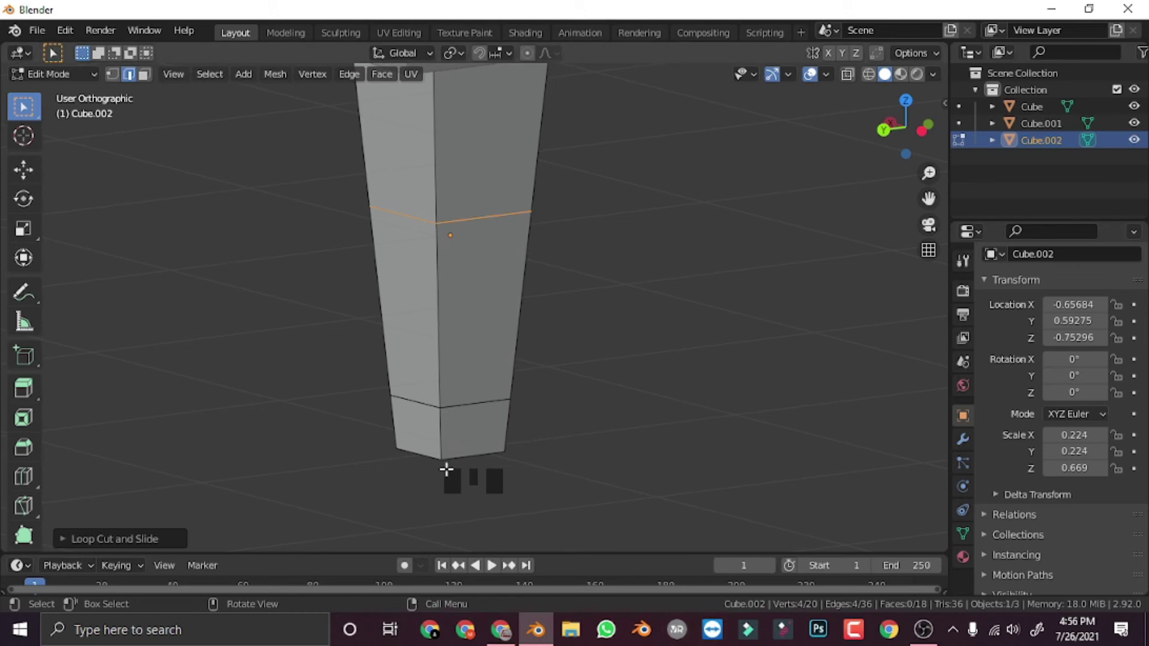
pyautogui.click(738, 421)
pyautogui.rightClick(739, 421)
pyautogui.rightClick(738, 421)
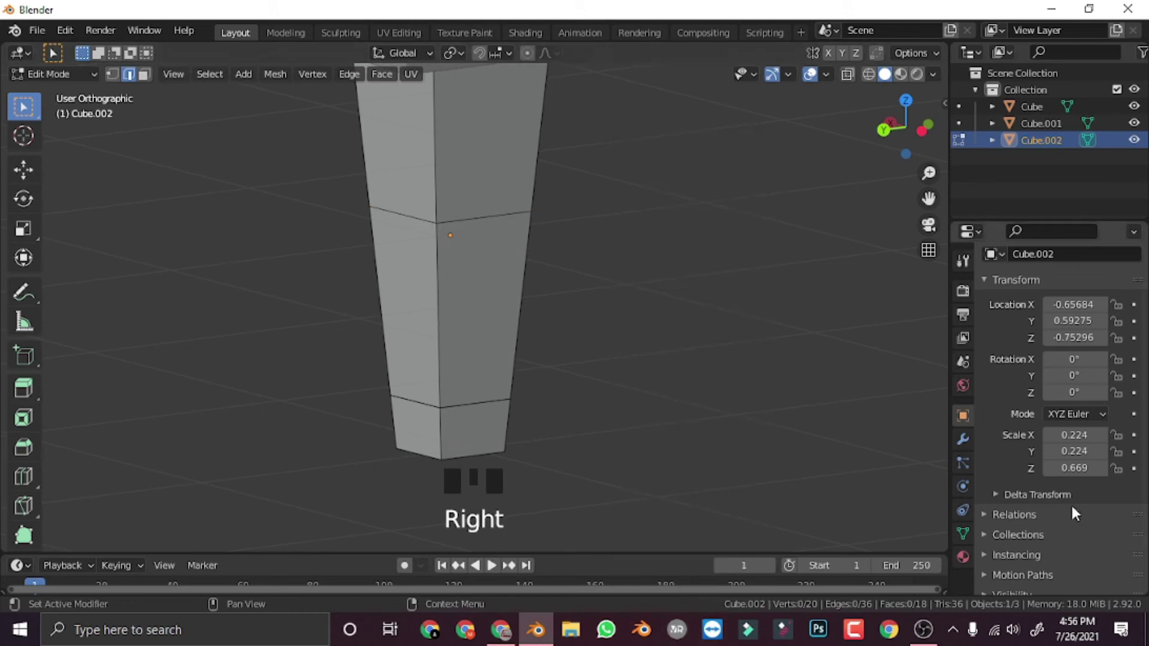
pyautogui.moveTo(603, 366); pyautogui.dragTo(623, 438, button='middle')
pyautogui.hotkey('ctrl', 'z')
pyautogui.hotkey('ctrl', 'z')
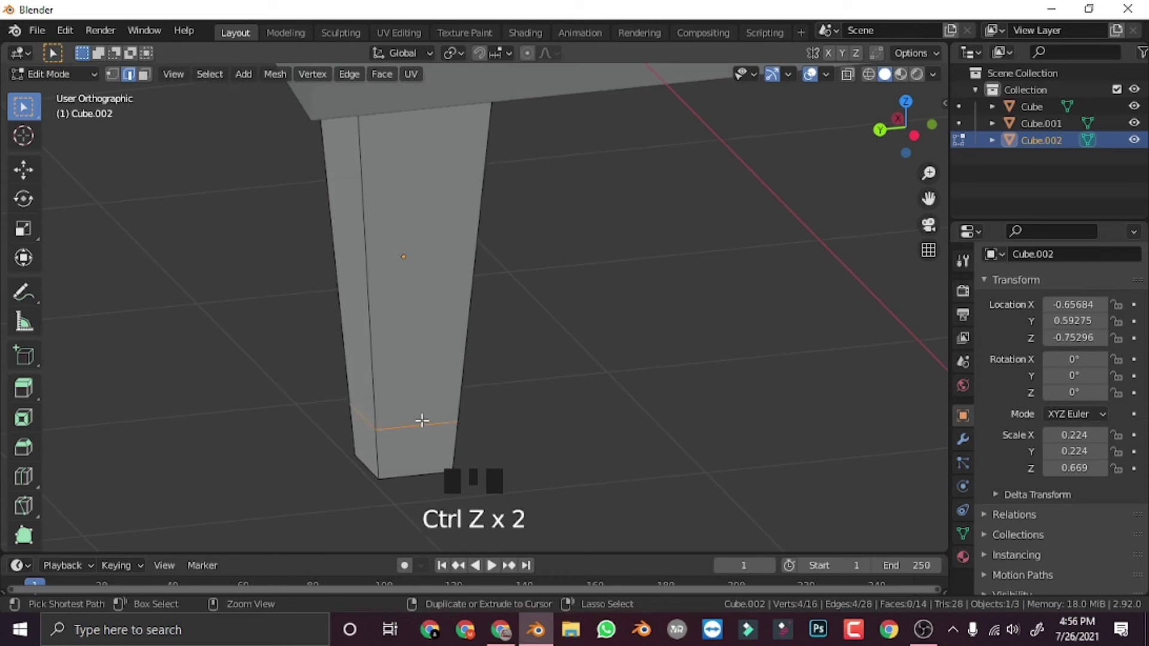
# Add a loop cut to the leg's upper section and slide it down to just above the foot loop
pyautogui.hotkey('ctrl', 'r')
pyautogui.click(459, 364)
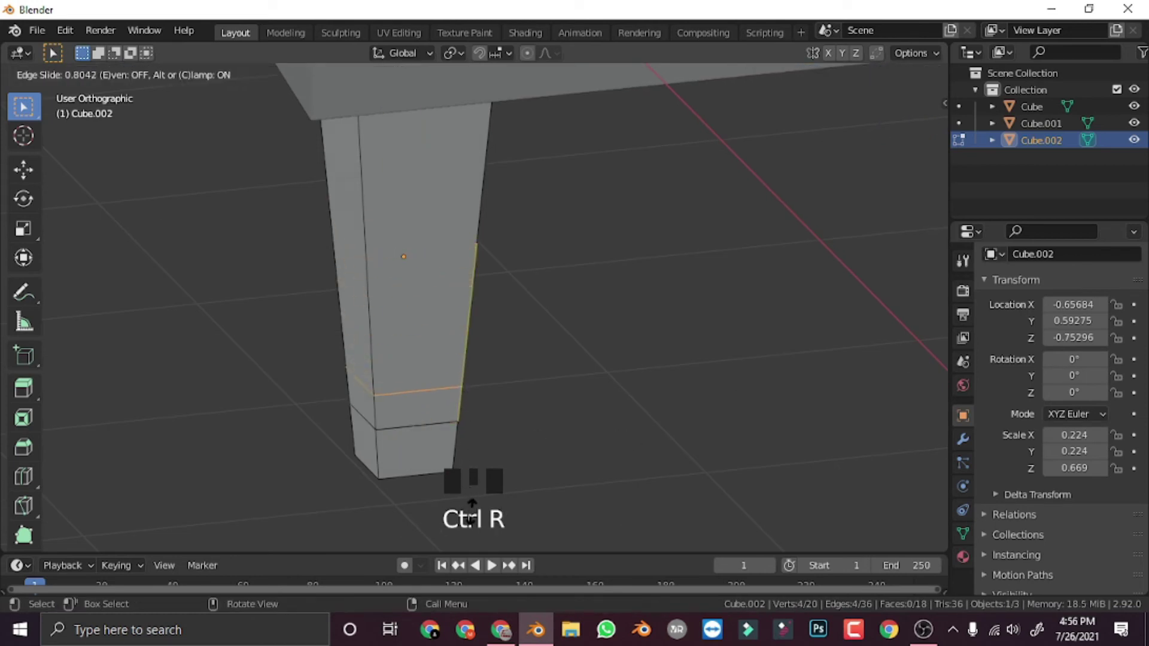
pyautogui.click(391, 643)
pyautogui.moveTo(447, 487); pyautogui.dragTo(434, 434, button='middle')
pyautogui.scroll(1, 434, 434)
pyautogui.scroll(4, 435, 434)
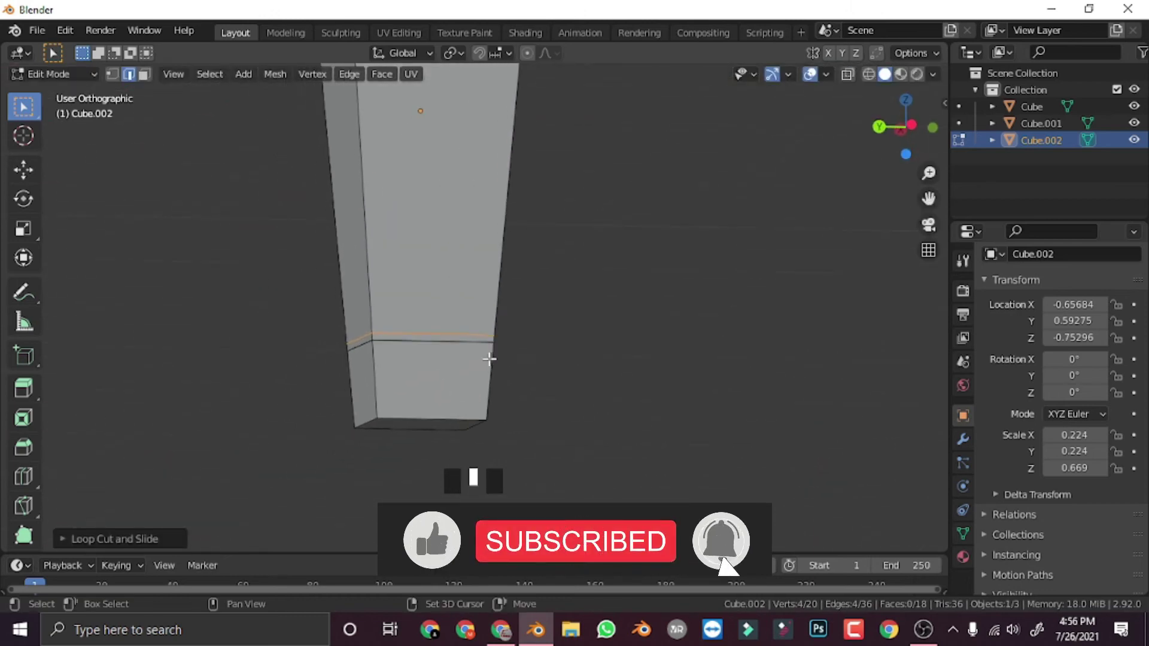
# Select the upper of the two closely spaced edge loops above the foot, all around the leg
pyautogui.click(450, 356)
pyautogui.keyDown('shift'); pyautogui.doubleClick(443, 368); pyautogui.keyUp('shift')
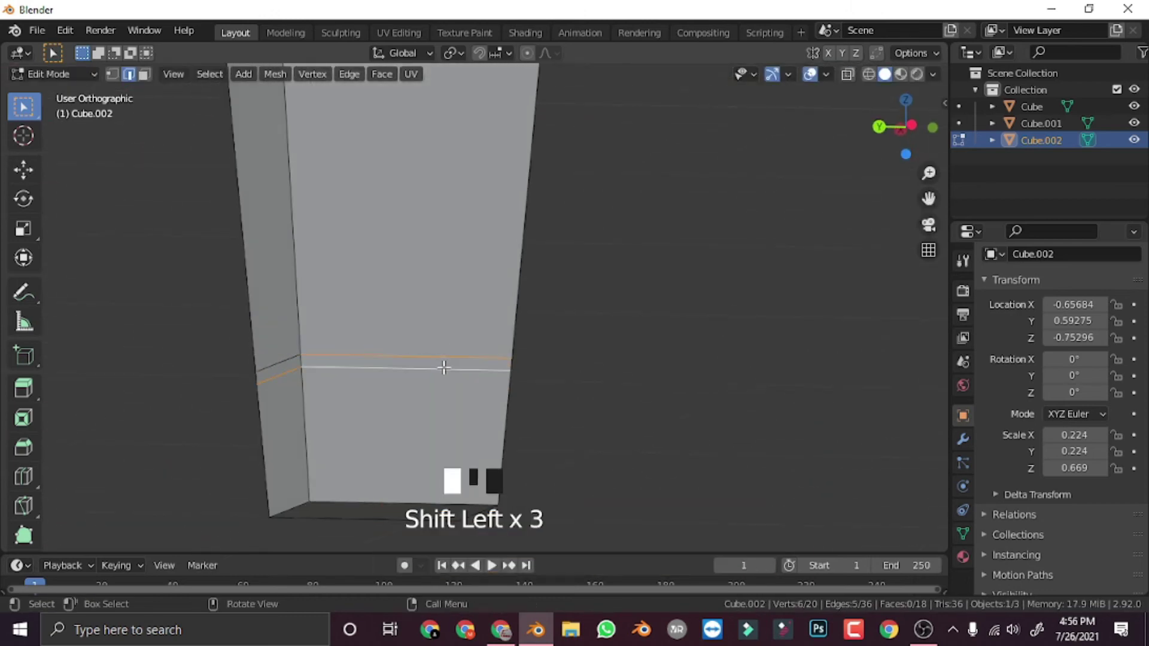
pyautogui.click(444, 355)
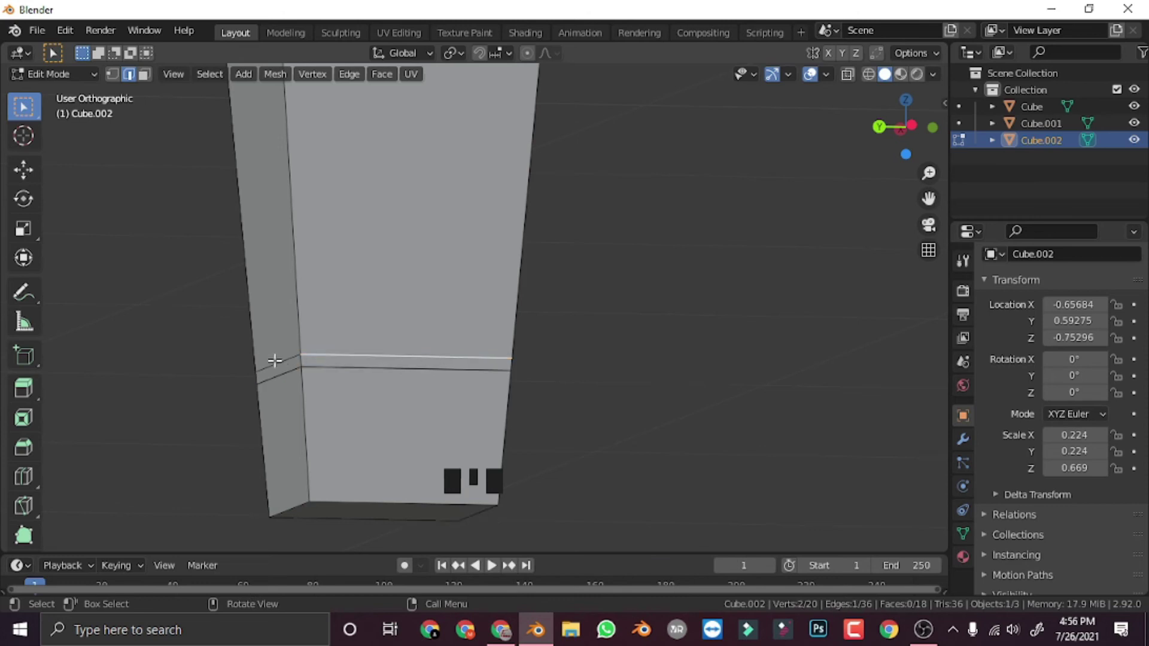
pyautogui.tripleClick(377, 354)
pyautogui.moveTo(306, 400); pyautogui.dragTo(523, 388, button='middle')
pyautogui.scroll(-3, 517, 312)
pyautogui.click(518, 310)
pyautogui.click(583, 267)
pyautogui.click(404, 268)
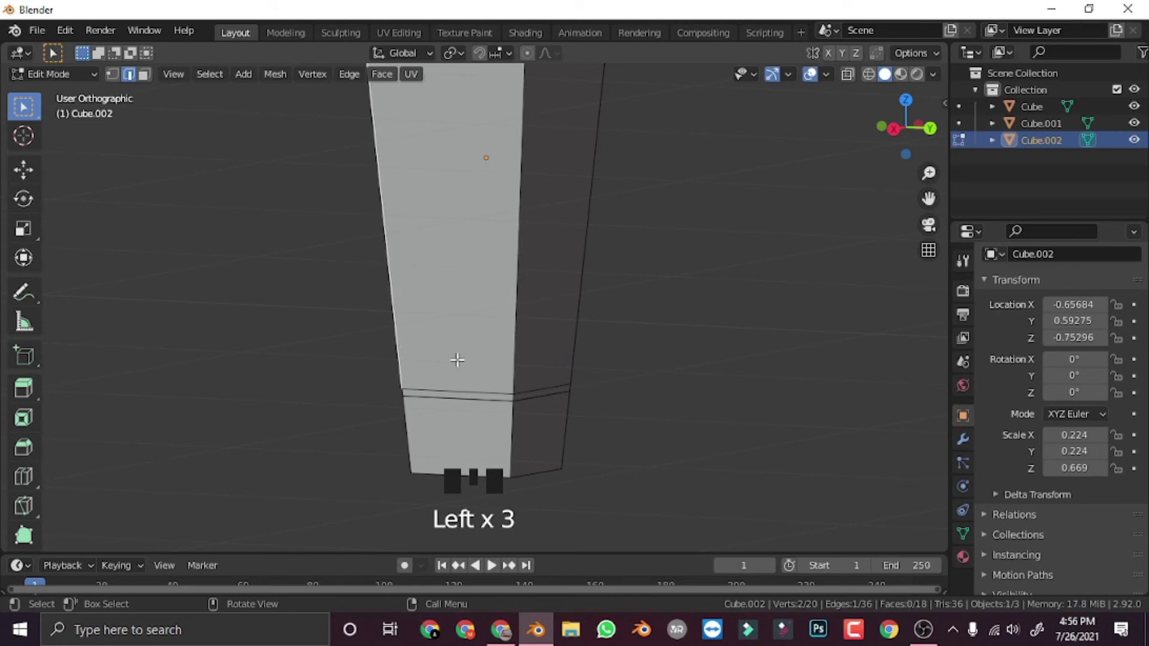
pyautogui.click(454, 389)
pyautogui.doubleClick(454, 389)
pyautogui.scroll(-3, 605, 389)
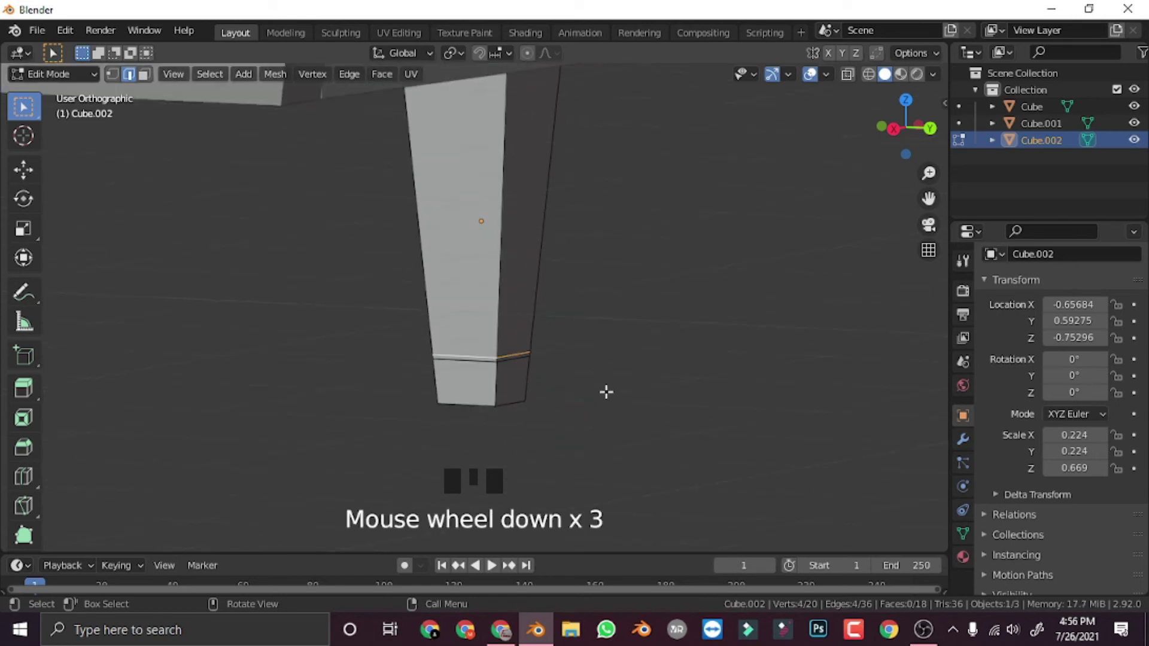
pyautogui.scroll(-1, 595, 473)
# Add a loop cut between the two closely spaced foot loops and scale it inward to about 0.92 as a groove
pyautogui.moveTo(595, 472); pyautogui.dragTo(410, 469, button='middle')
pyautogui.scroll(3, 487, 452)
pyautogui.keyDown('shift'); pyautogui.moveTo(487, 452); pyautogui.dragTo(473, 354, button='middle'); pyautogui.keyUp('shift')
pyautogui.scroll(5, 484, 380)
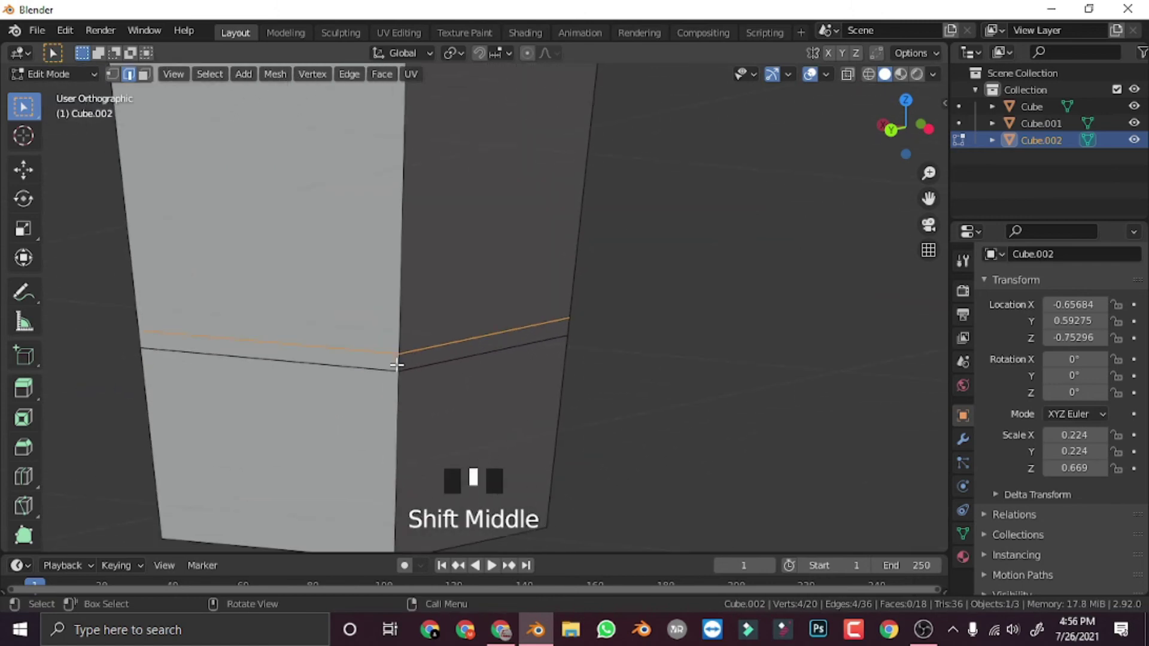
pyautogui.hotkey('ctrl', 'r')
pyautogui.click(397, 361)
pyautogui.click(445, 366)
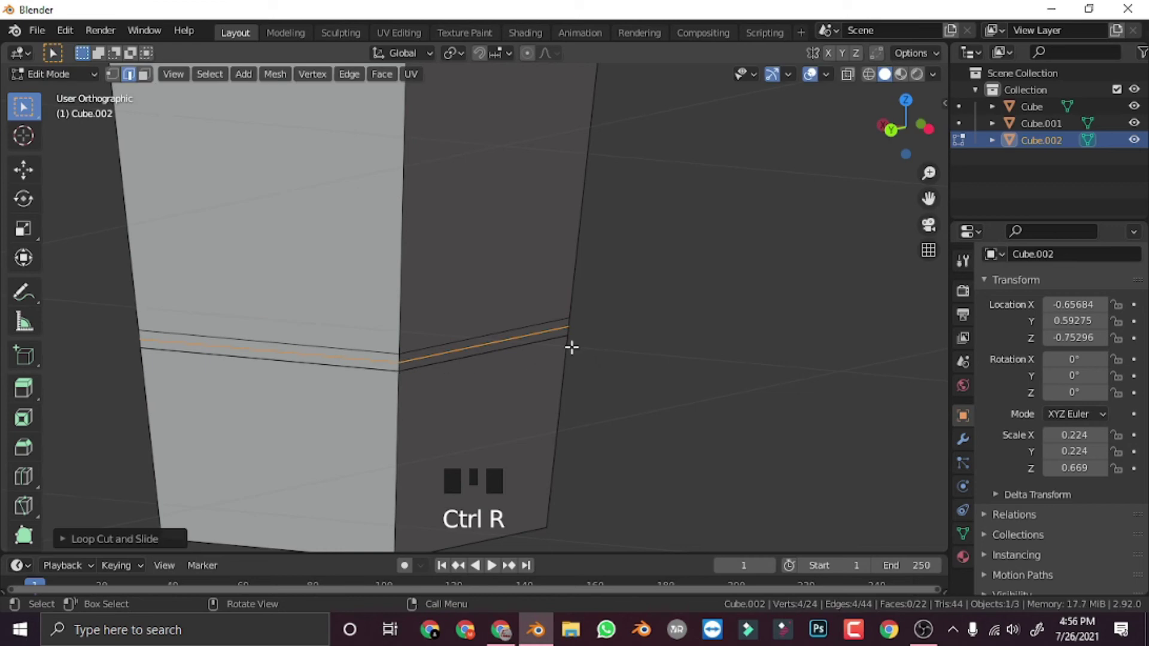
pyautogui.press('s')
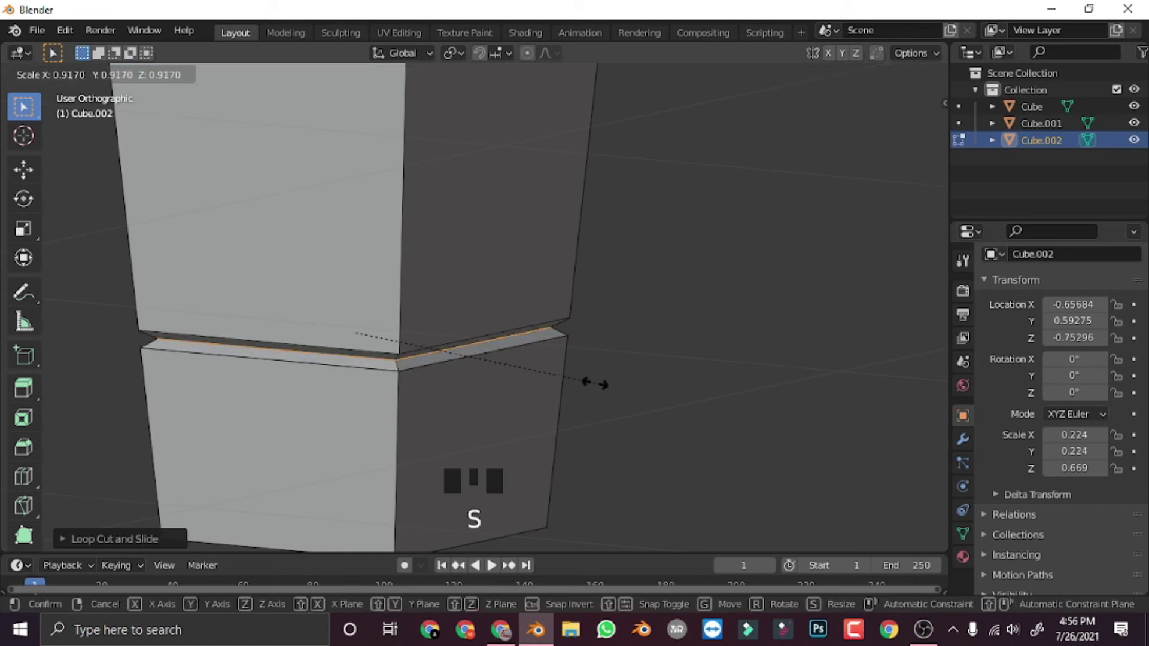
pyautogui.click(593, 382)
# In Object Mode, examine the groove above the foot in the front orthographic view
pyautogui.press('Tab')
pyautogui.scroll(-4, 595, 386)
pyautogui.scroll(-4, 595, 386)
pyautogui.moveTo(598, 389); pyautogui.dragTo(481, 375, button='middle')
pyautogui.press('KP_1')
pyautogui.scroll(4, 483, 380)
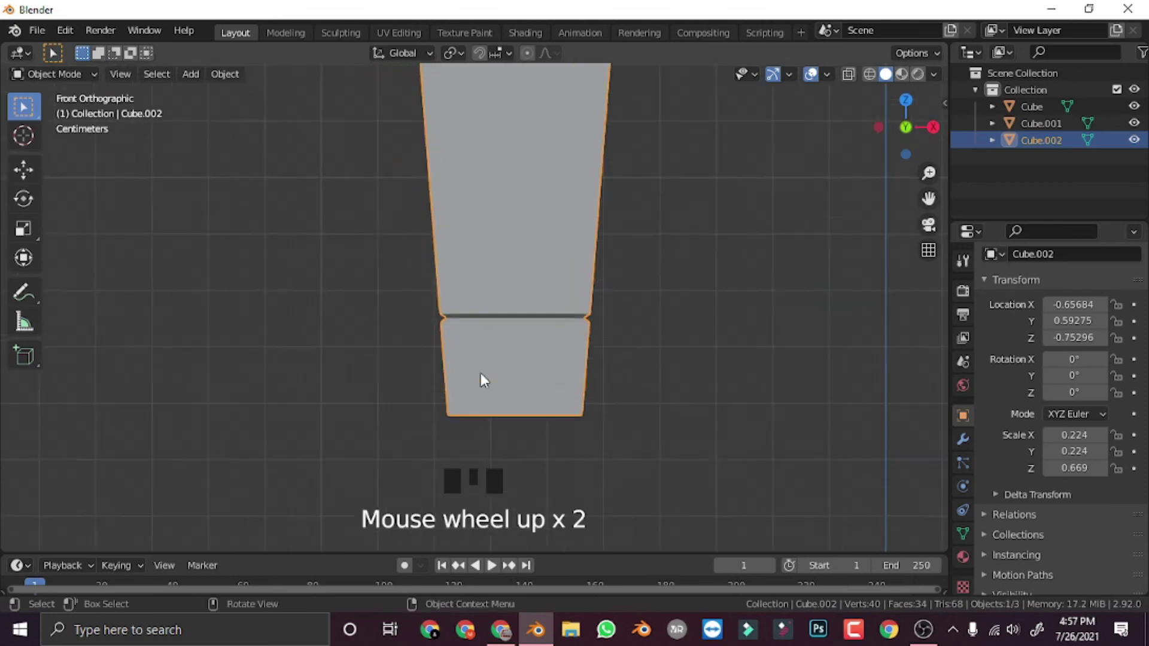
pyautogui.keyDown('shift'); pyautogui.moveTo(610, 375); pyautogui.dragTo(526, 388, button='middle'); pyautogui.keyUp('shift')
pyautogui.scroll(2, 522, 386)
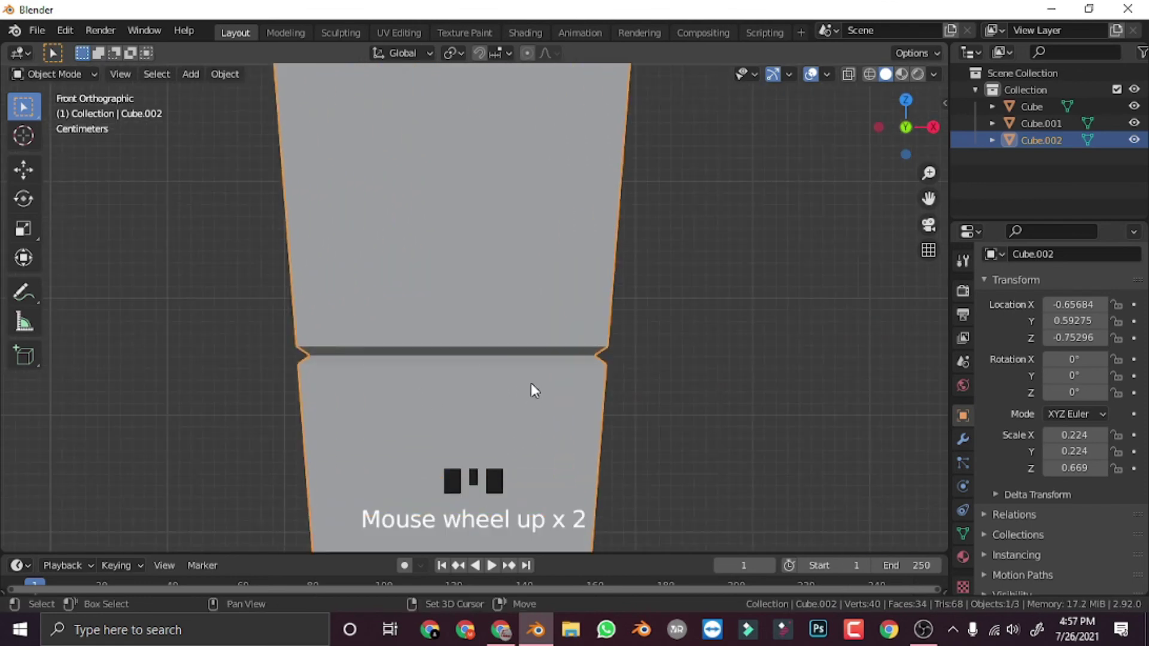
pyautogui.hotkey('shift', 'z')
pyautogui.hotkey('shift', 'z')
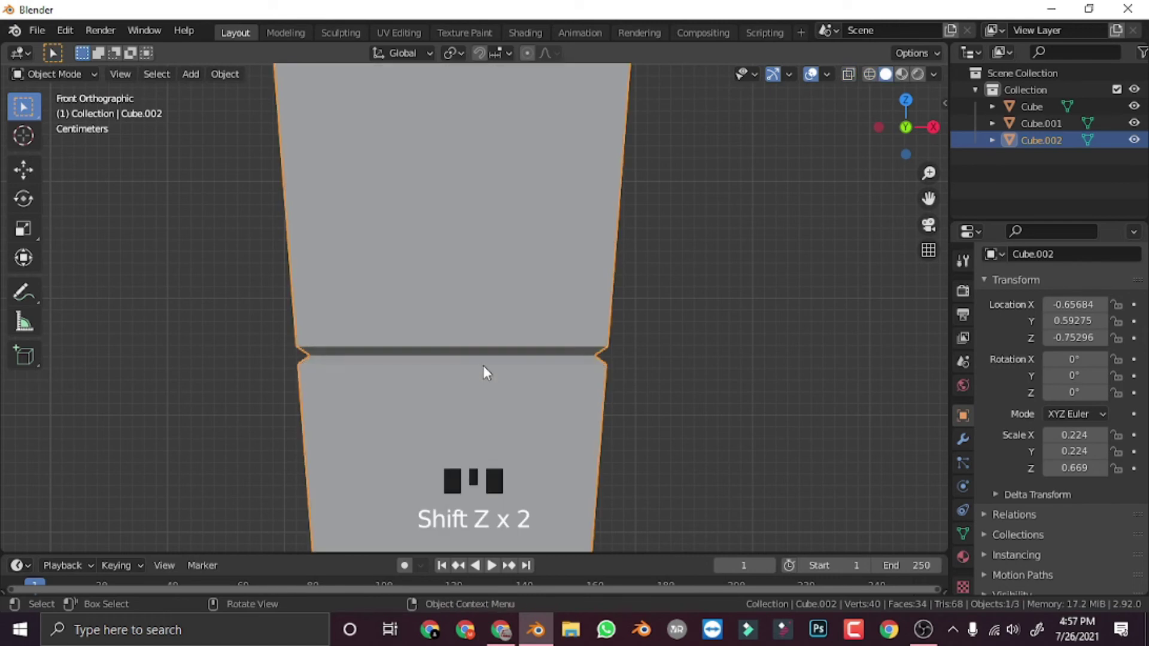
pyautogui.press('Tab')
pyautogui.tripleClick(458, 365)
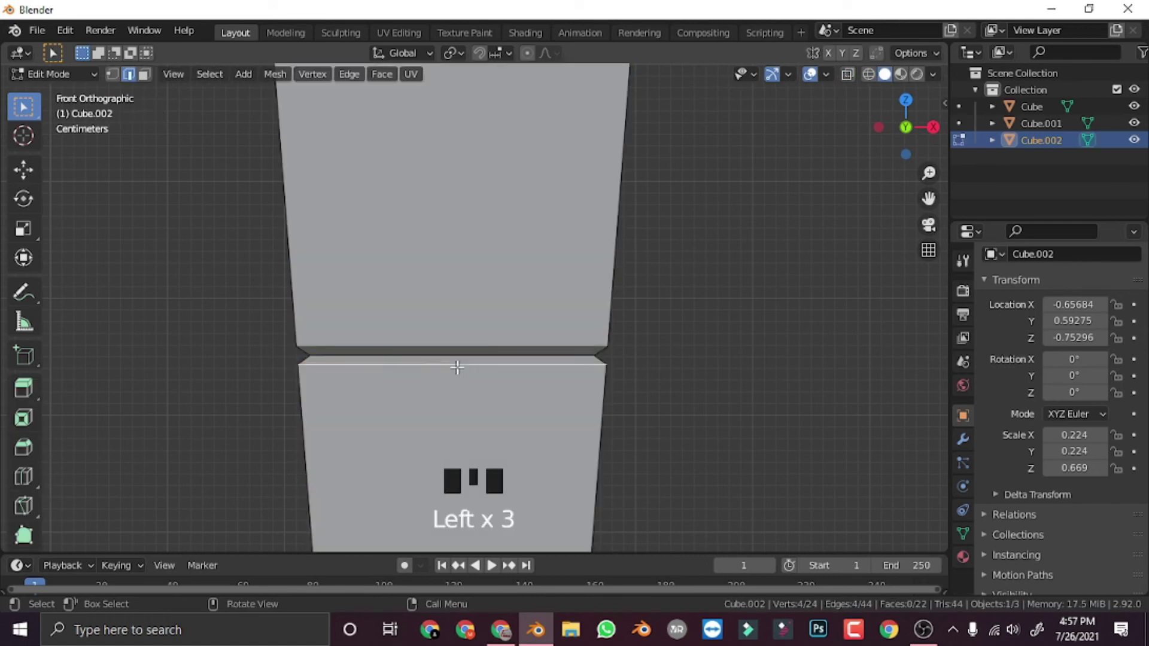
pyautogui.keyDown('shift'); pyautogui.tripleClick(442, 354); pyautogui.keyUp('shift')
pyautogui.keyDown('shift'); pyautogui.tripleClick(440, 343); pyautogui.keyUp('shift')
pyautogui.moveTo(457, 423); pyautogui.dragTo(530, 399, button='middle')
pyautogui.press('s')
pyautogui.press('z')
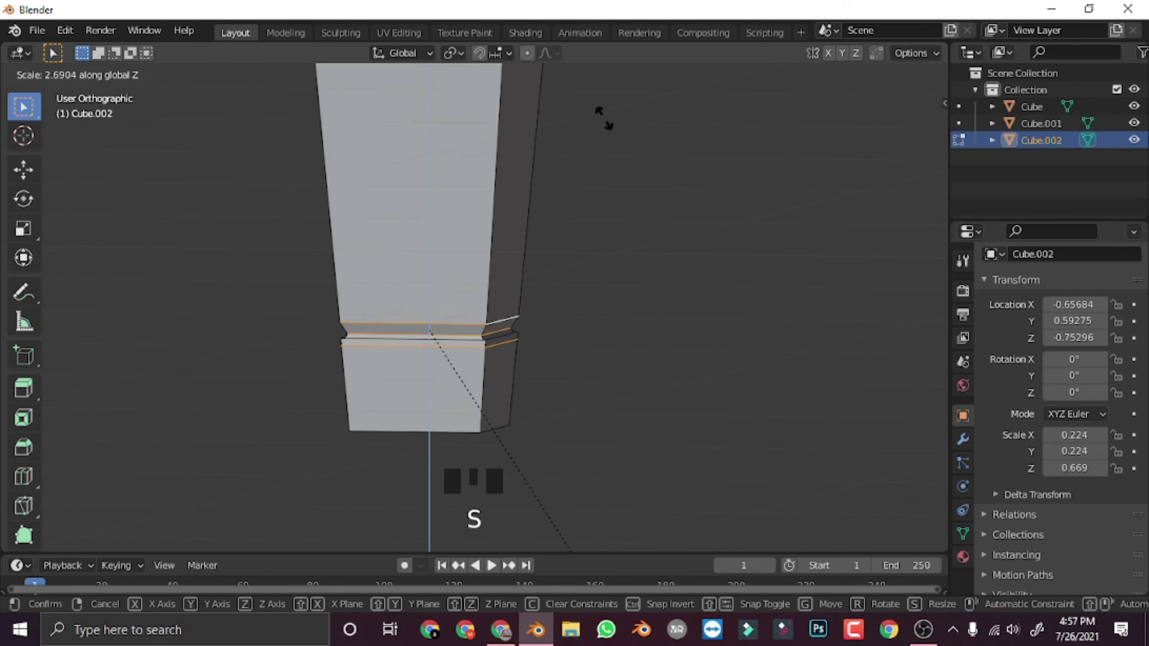
pyautogui.click(516, 333)
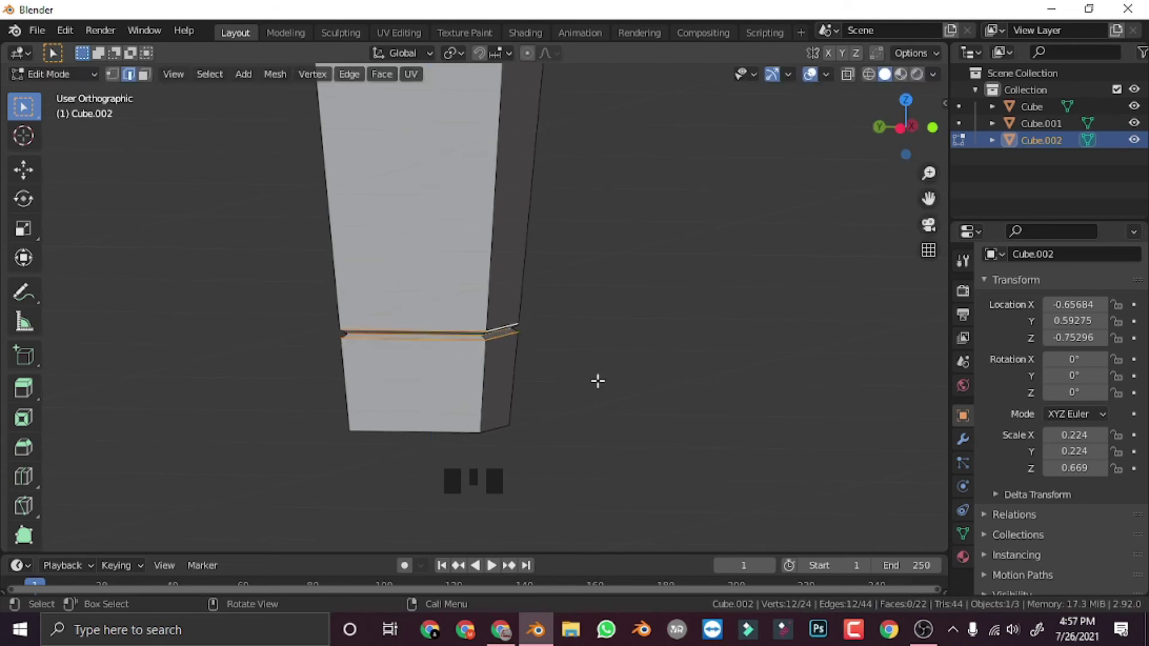
# Select the leg's entire mesh and merge its duplicate vertices by distance
pyautogui.press('a')
pyautogui.press('m')
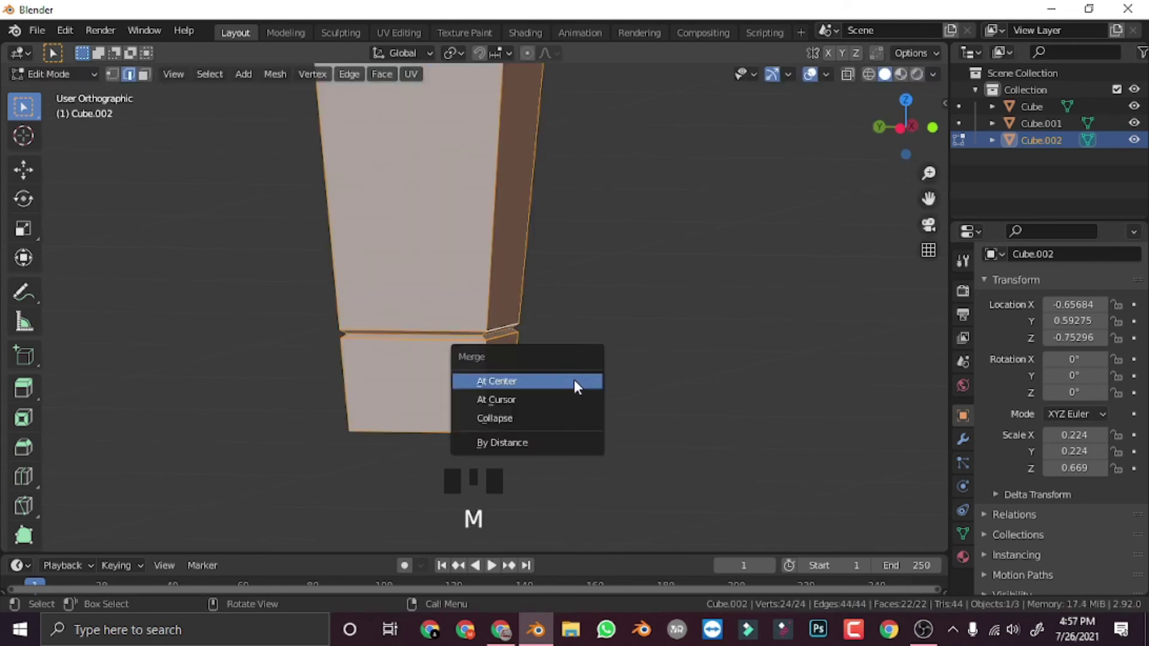
pyautogui.press('m')
pyautogui.click(582, 459)
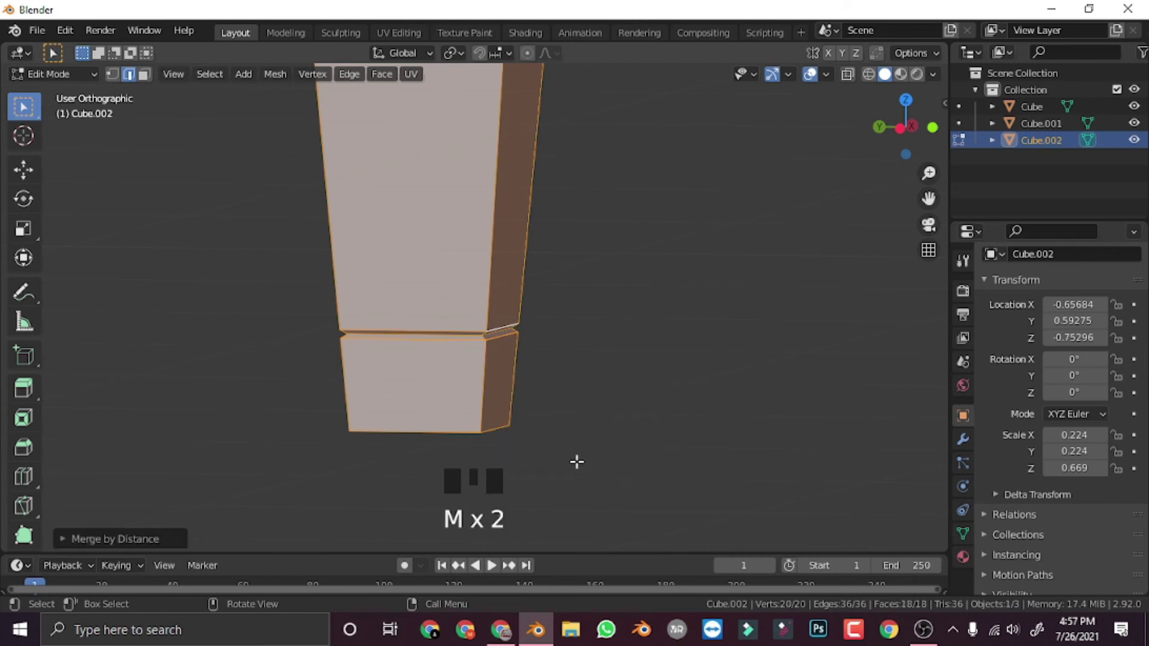
# Select the three edge loops of the foot groove, scale them apart along Z to widen it, and return to Object Mode
pyautogui.click(459, 352)
pyautogui.scroll(2, 446, 348)
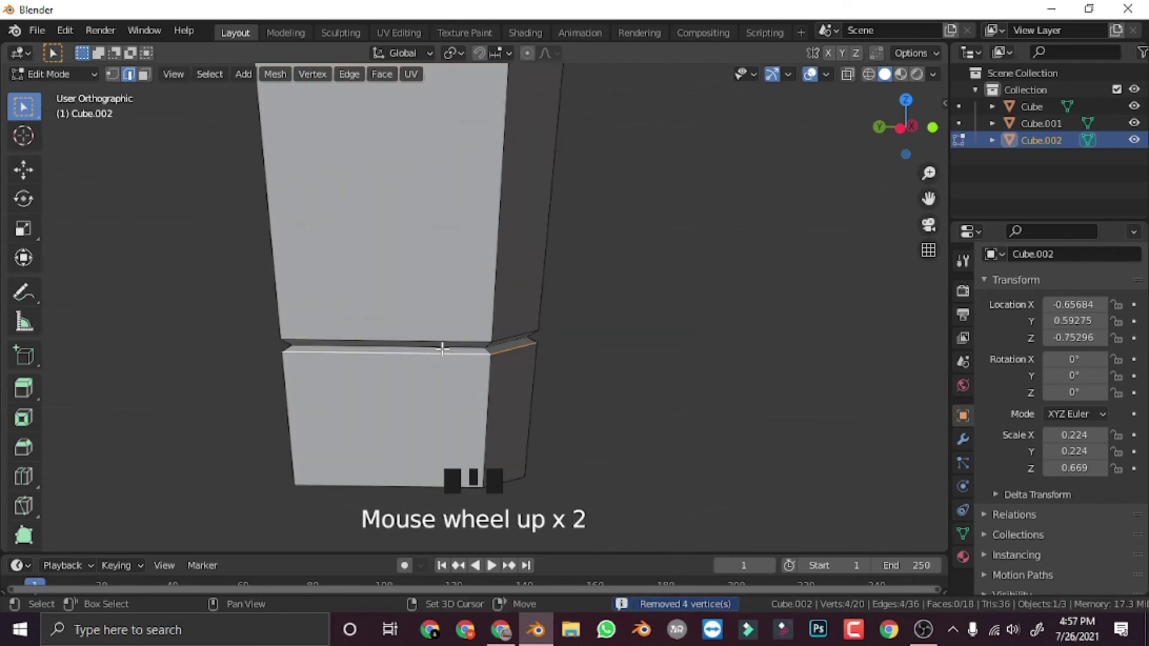
pyautogui.keyDown('shift'); pyautogui.click(442, 347); pyautogui.keyUp('shift')
pyautogui.keyDown('shift'); pyautogui.click(439, 339); pyautogui.keyUp('shift')
pyautogui.keyDown('shift'); pyautogui.click(439, 339); pyautogui.keyUp('shift')
pyautogui.keyDown('shift'); pyautogui.click(439, 340); pyautogui.keyUp('shift')
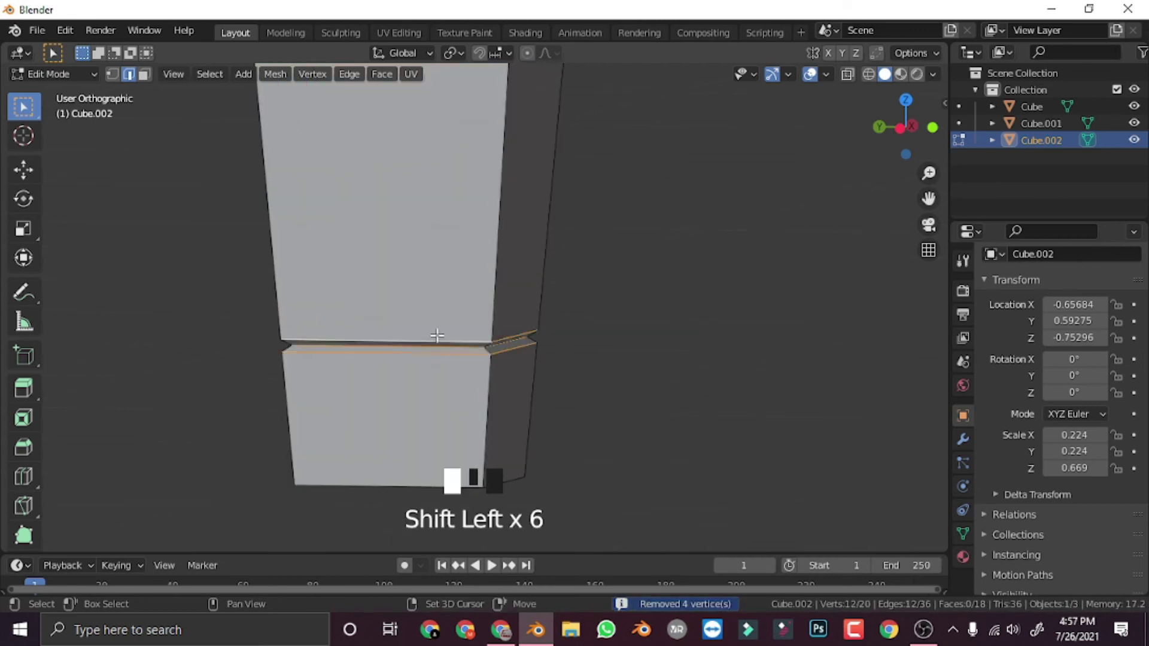
pyautogui.press('s')
pyautogui.click(659, 412)
pyautogui.press('Tab')
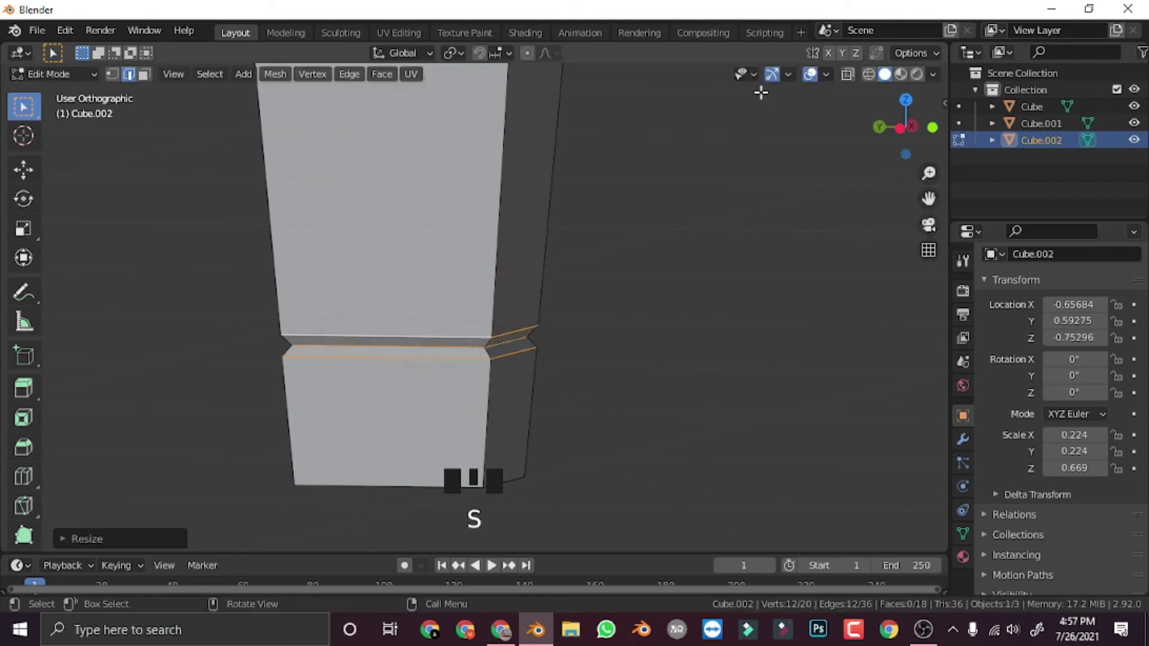
# Examine the widened groove on the leg and compare it with the Sketchfab chair's feet in the browser, returning to Blender
pyautogui.scroll(-5, 659, 346)
pyautogui.moveTo(658, 346); pyautogui.dragTo(486, 353, button='middle')
pyautogui.scroll(8, 368, 353)
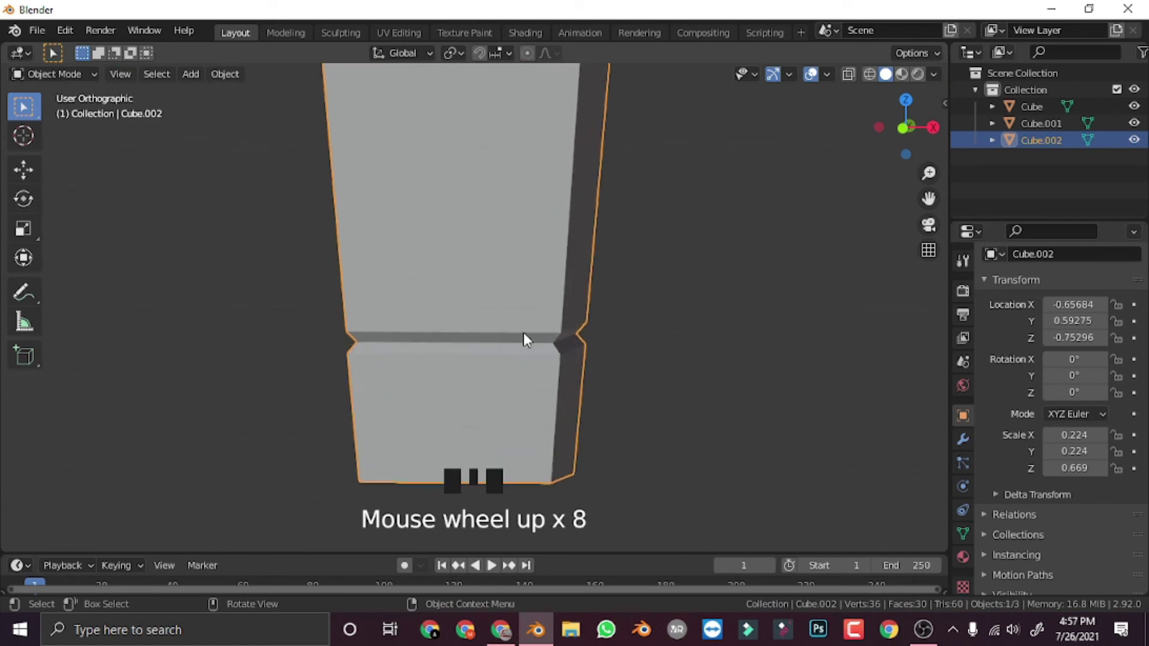
pyautogui.scroll(-7, 605, 353)
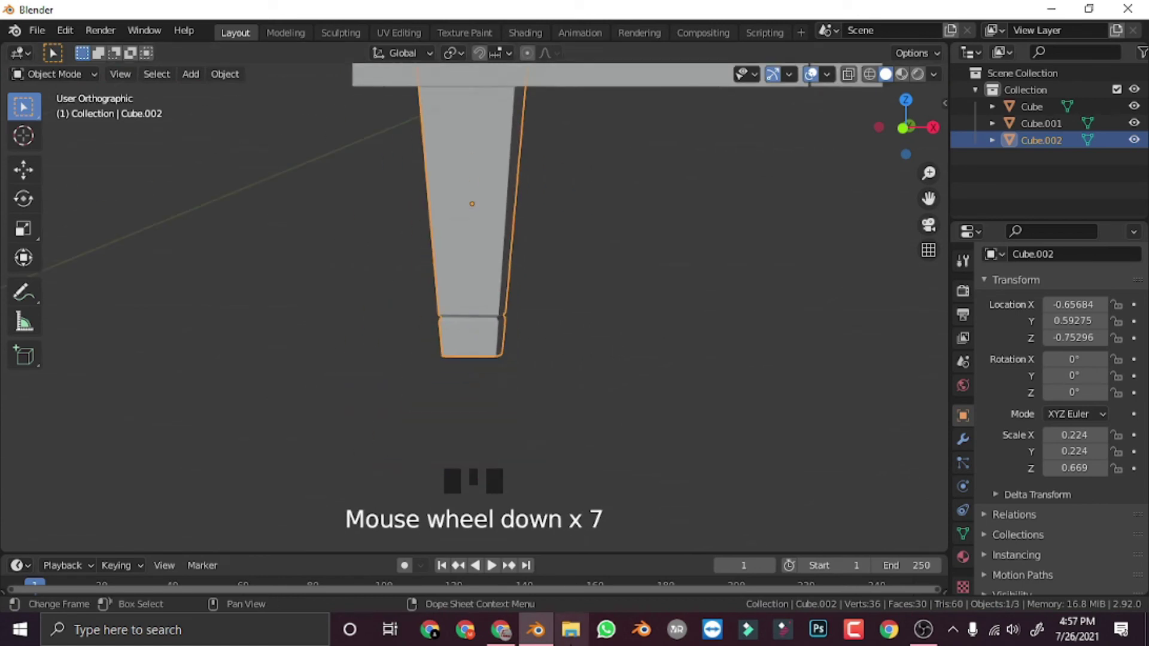
pyautogui.click(488, 627)
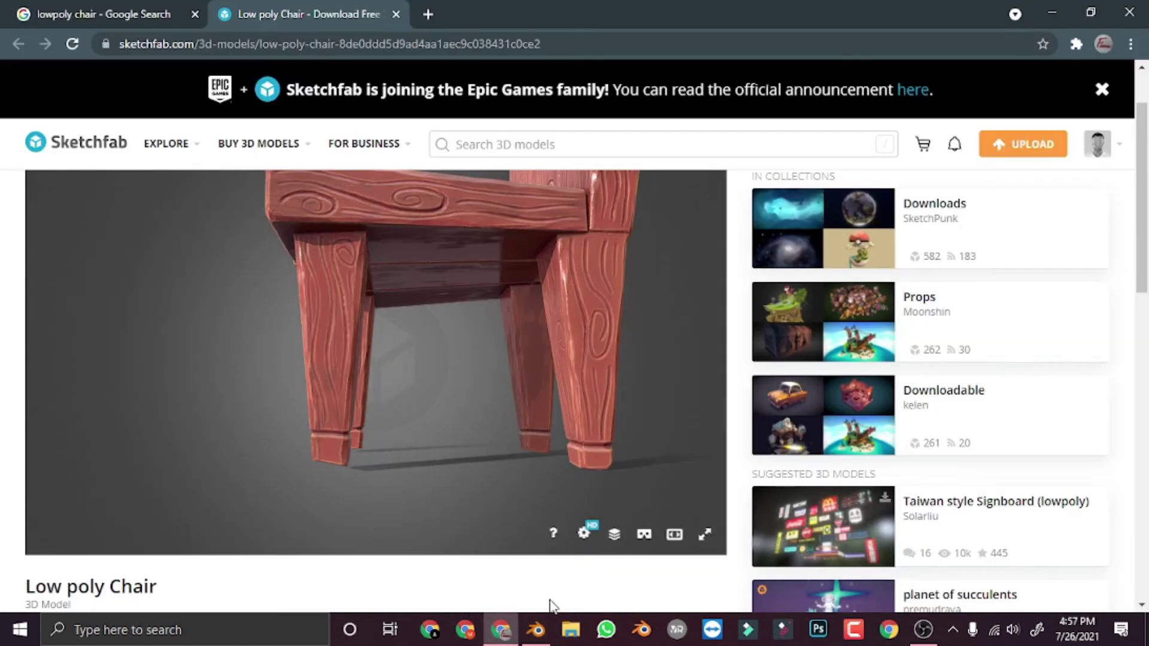
pyautogui.click(536, 630)
# Duplicate the finished leg in place, keeping the copy at the original's location
pyautogui.scroll(-6, 333, 153)
pyautogui.moveTo(445, 308); pyautogui.dragTo(609, 256, button='middle')
pyautogui.scroll(1, 578, 305)
pyautogui.moveTo(578, 306); pyautogui.dragTo(396, 307, button='middle')
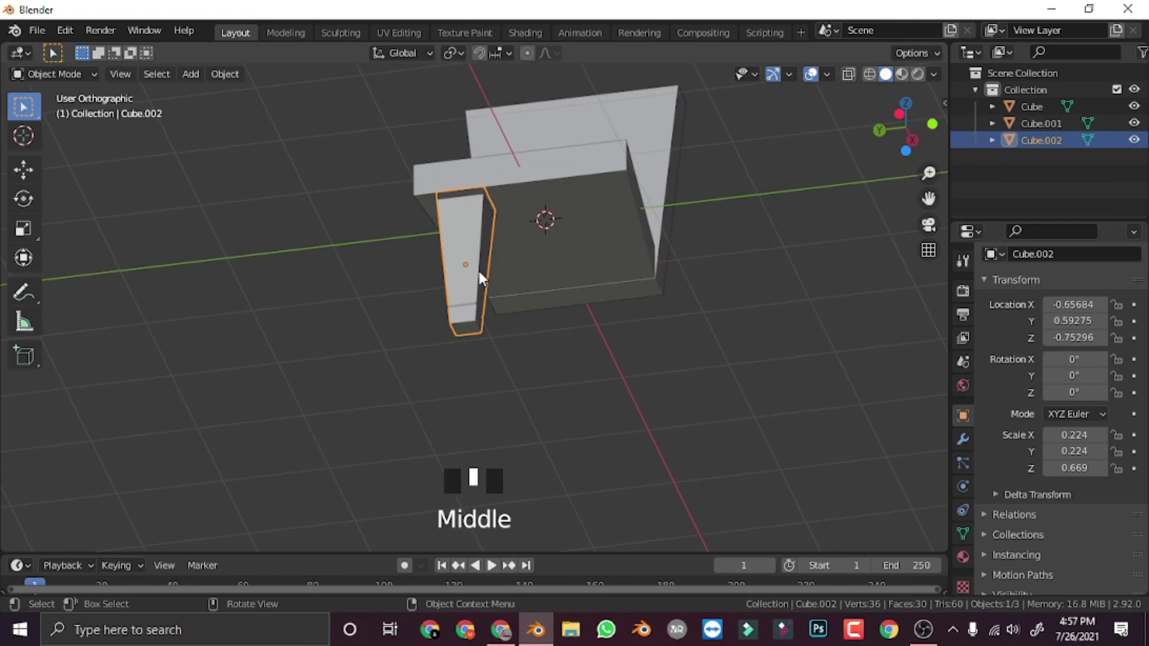
pyautogui.hotkey('shift', 'd')
pyautogui.rightClick(488, 254)
pyautogui.rightClick(488, 254)
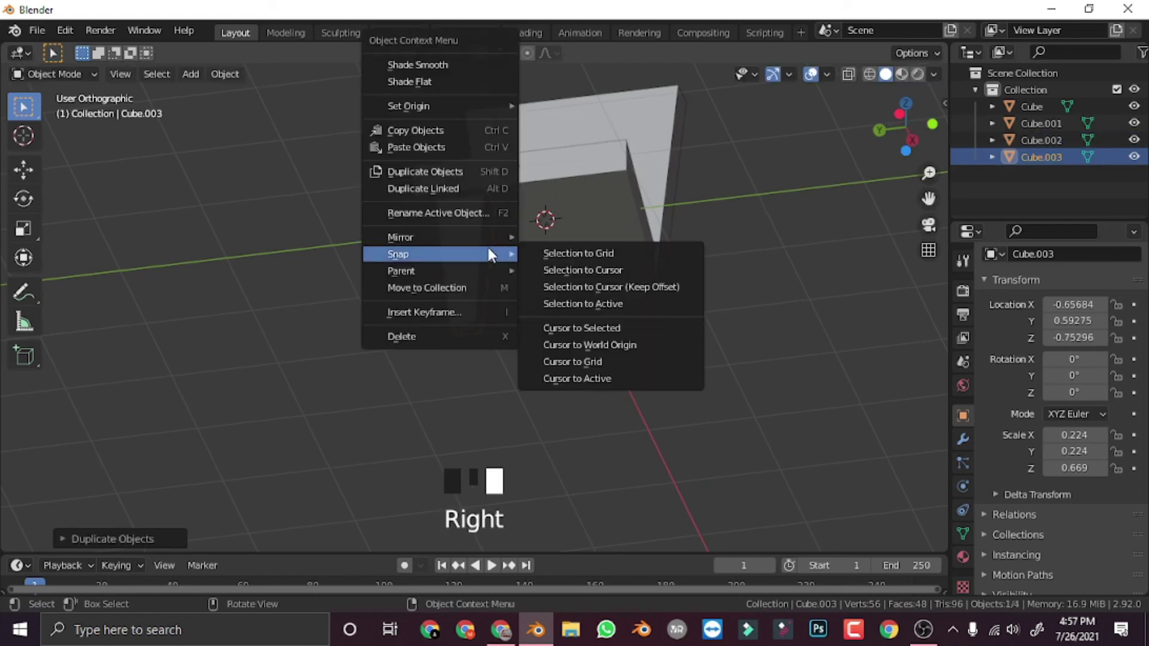
pyautogui.moveTo(489, 249)
pyautogui.click(300, 434)
pyautogui.click(292, 438)
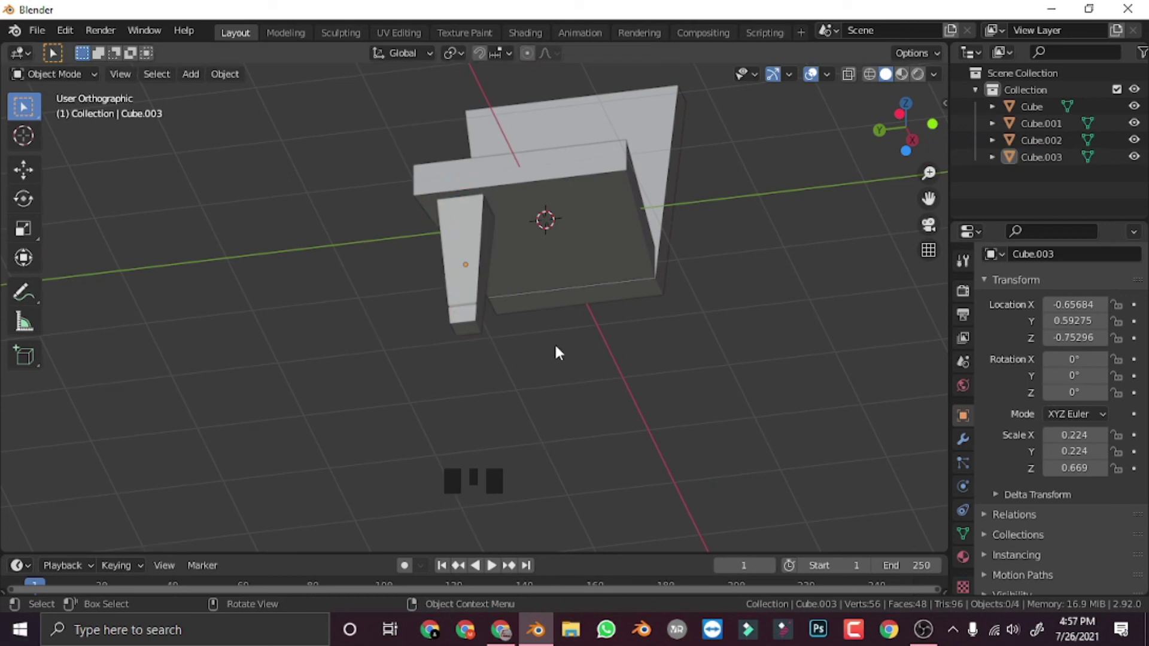
# Move the duplicated leg about -1.17 m along Y to the other front corner of the seat
pyautogui.click(462, 321)
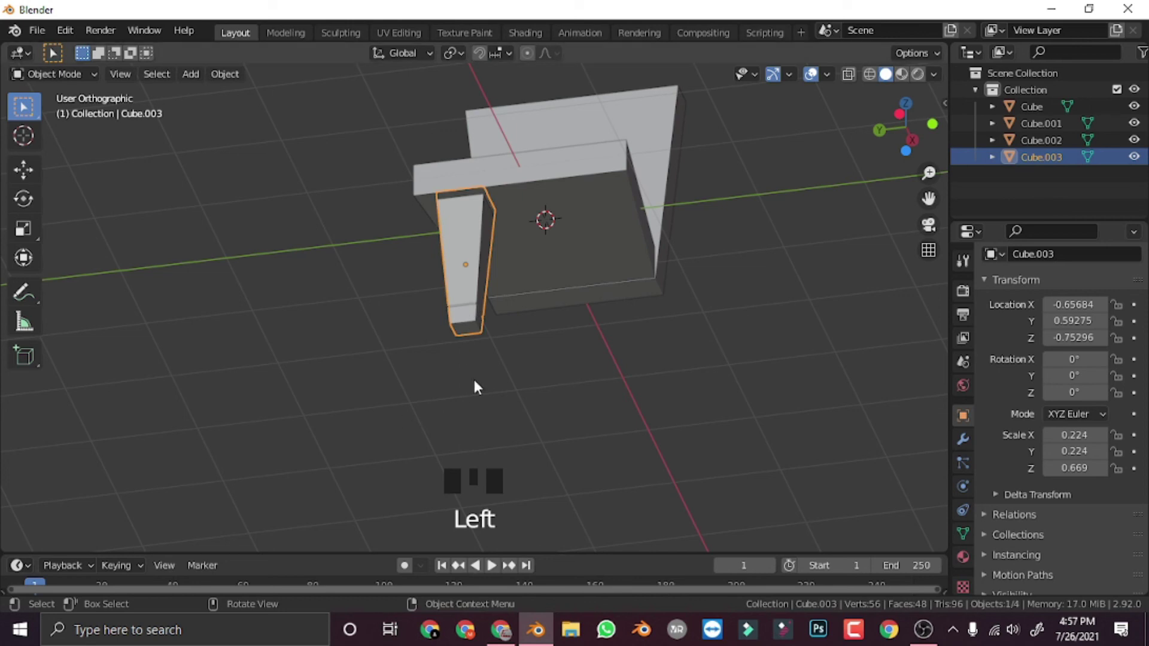
pyautogui.press('g')
pyautogui.press('y')
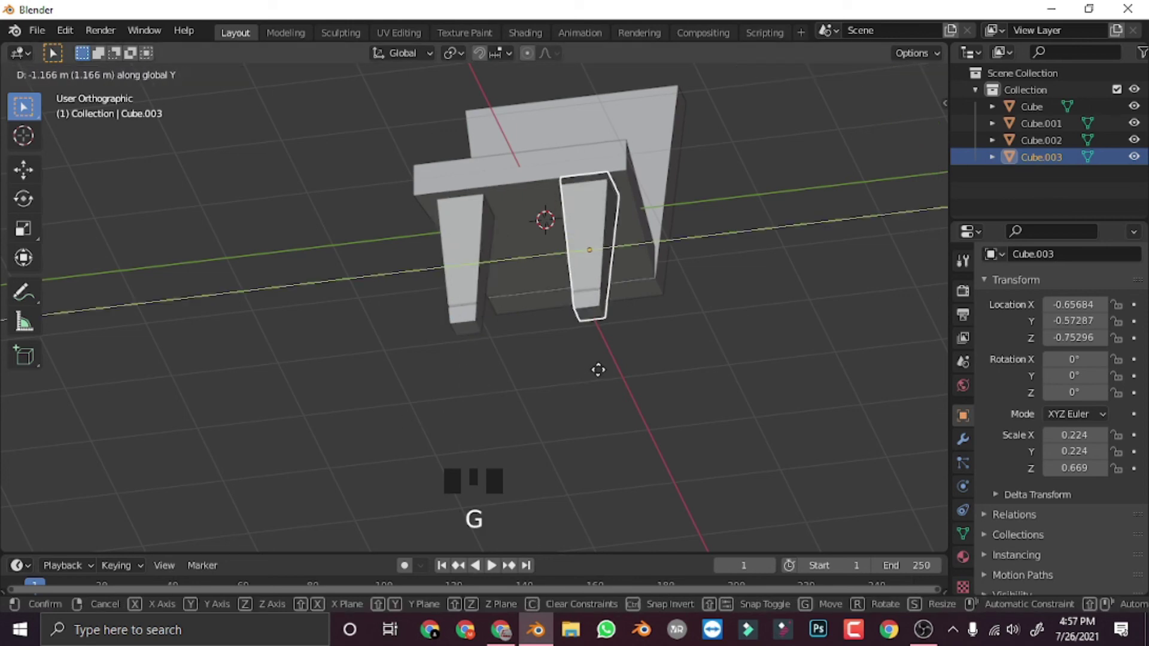
pyautogui.click(597, 371)
# Duplicate both front legs together and move the copies about 1.78 m along X to the back of the chair
pyautogui.keyDown('shift'); pyautogui.click(472, 325); pyautogui.keyUp('shift')
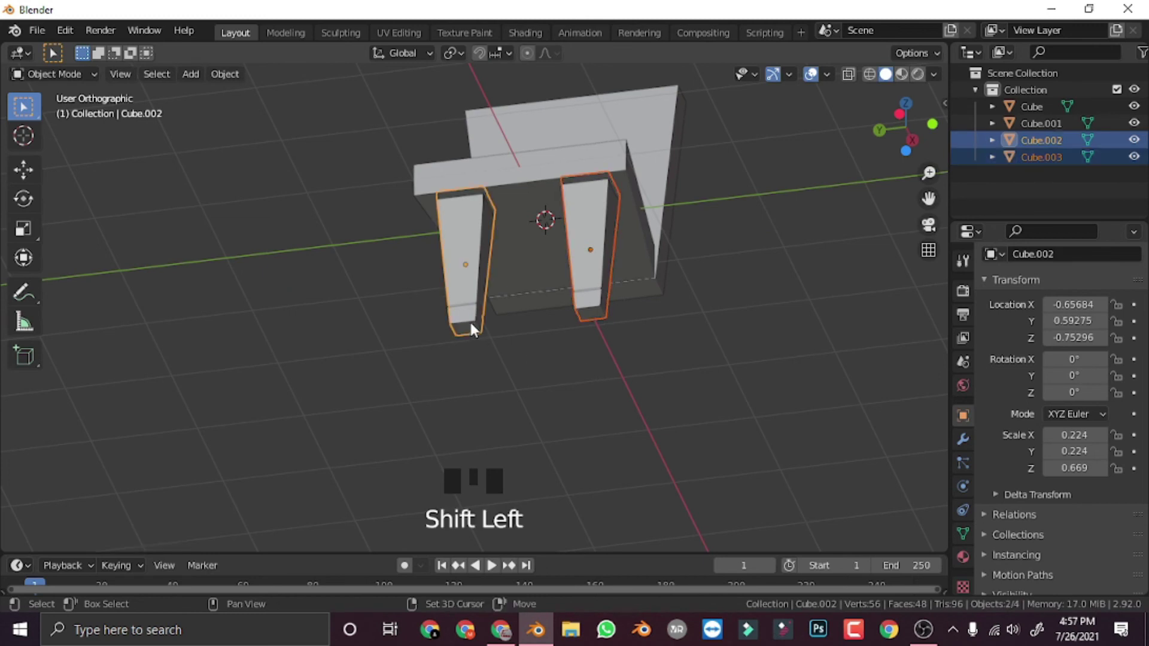
pyautogui.moveTo(596, 340); pyautogui.dragTo(517, 345, button='middle')
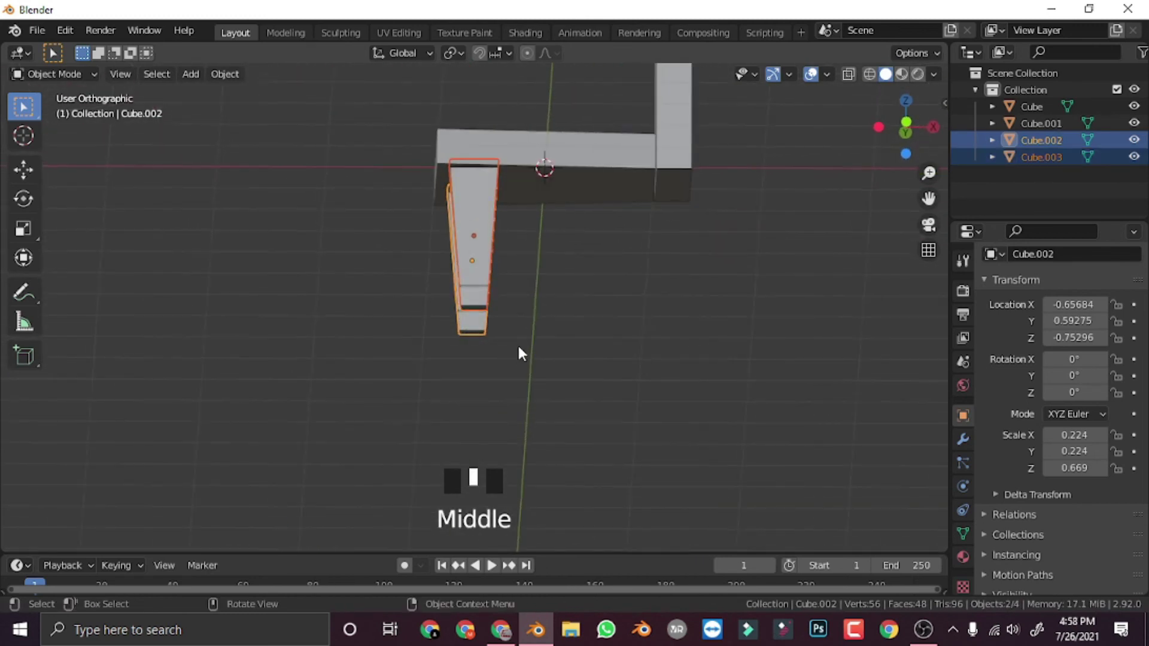
pyautogui.hotkey('shift', 'd')
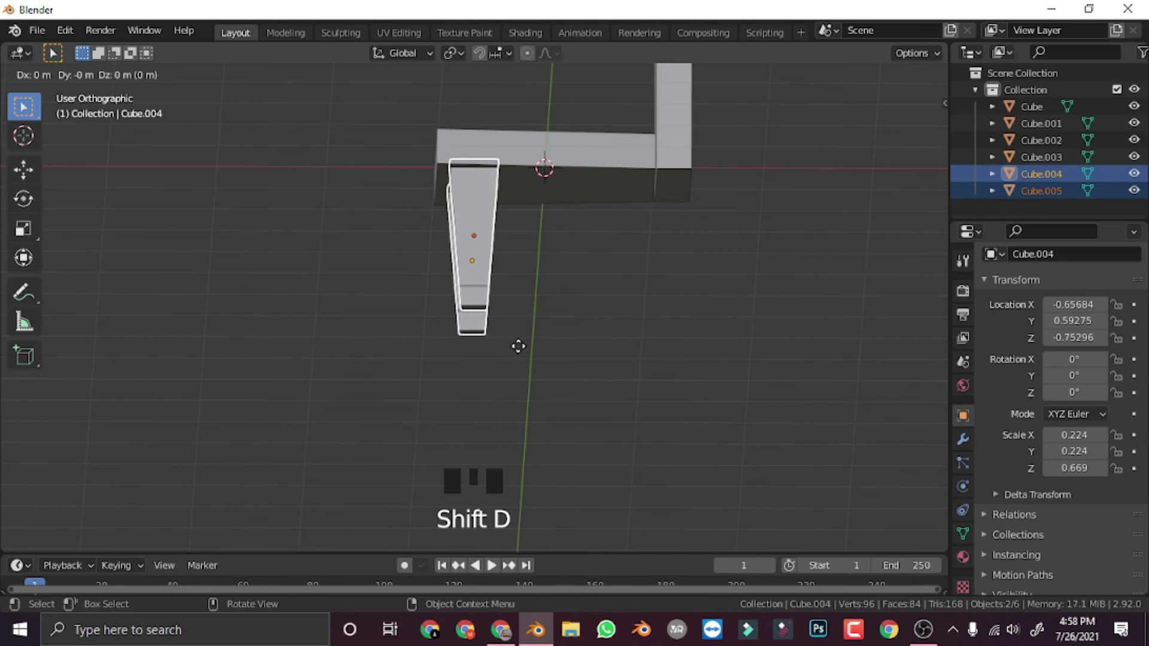
pyautogui.press('x')
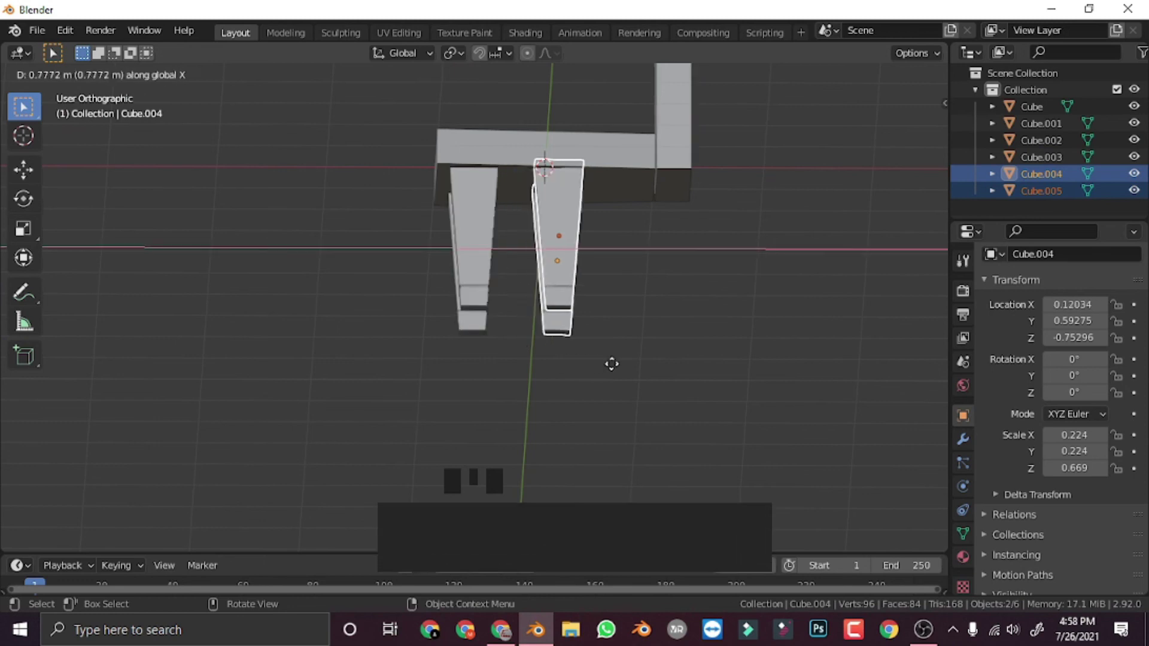
pyautogui.click(713, 376)
# Nudge the two rear legs inward one at a time under the backrest, the first by about 0.03 m along Y
pyautogui.moveTo(713, 376); pyautogui.dragTo(607, 425, button='middle')
pyautogui.scroll(1, 608, 426)
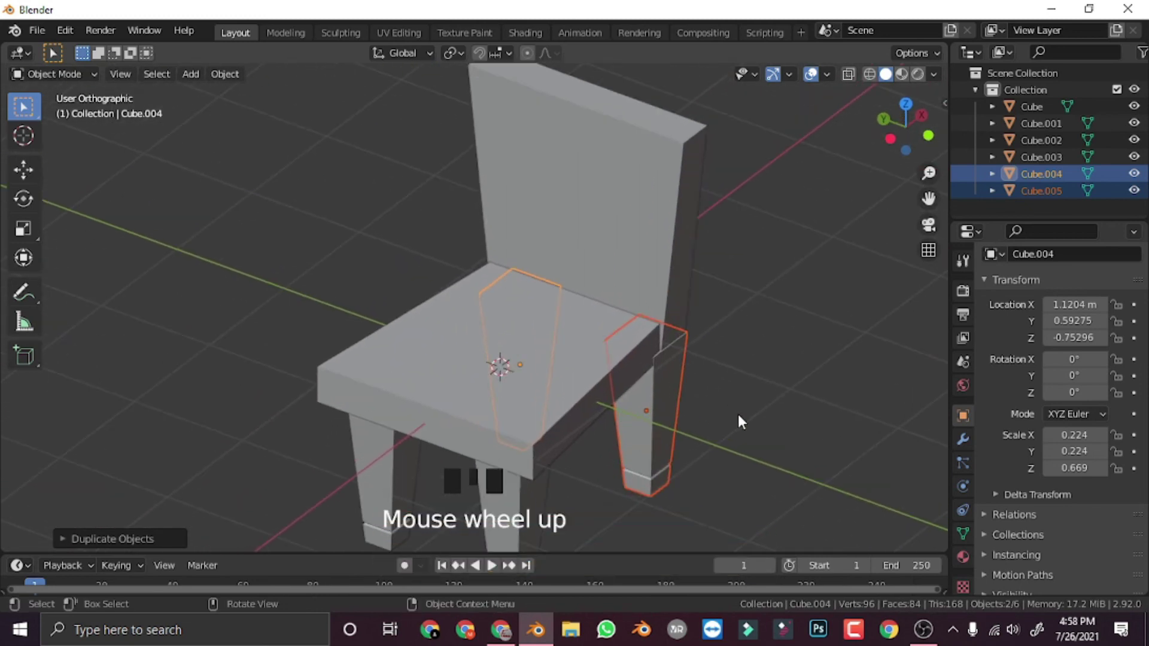
pyautogui.click(681, 371)
pyautogui.press('g')
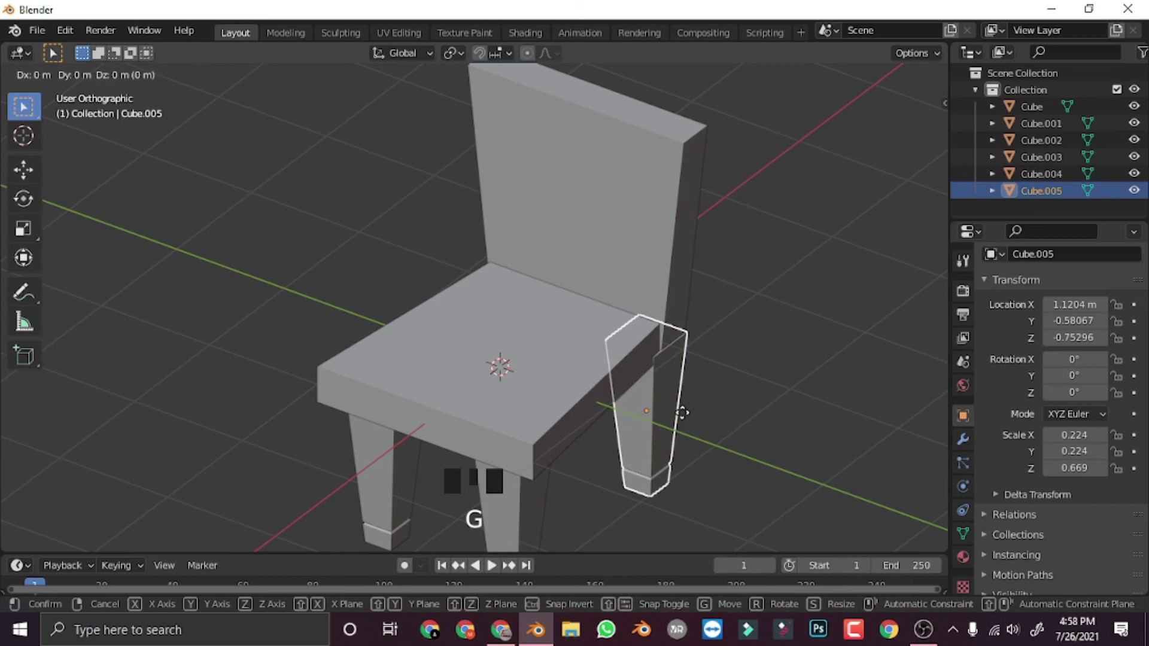
pyautogui.click(681, 411)
pyautogui.moveTo(681, 410); pyautogui.dragTo(653, 377, button='middle')
pyautogui.click(362, 417)
pyautogui.moveTo(362, 417); pyautogui.dragTo(515, 400, button='middle')
pyautogui.press('g')
pyautogui.click(340, 412)
# Select both rear legs and move them forward about -0.05 m along X to fit beneath the backrest
pyautogui.scroll(3, 439, 433)
pyautogui.keyDown('shift'); pyautogui.moveTo(439, 433); pyautogui.dragTo(475, 393, button='middle'); pyautogui.keyUp('shift')
pyautogui.keyDown('shift'); pyautogui.click(263, 423); pyautogui.keyUp('shift')
pyautogui.moveTo(263, 422); pyautogui.dragTo(450, 408, button='middle')
pyautogui.press('g')
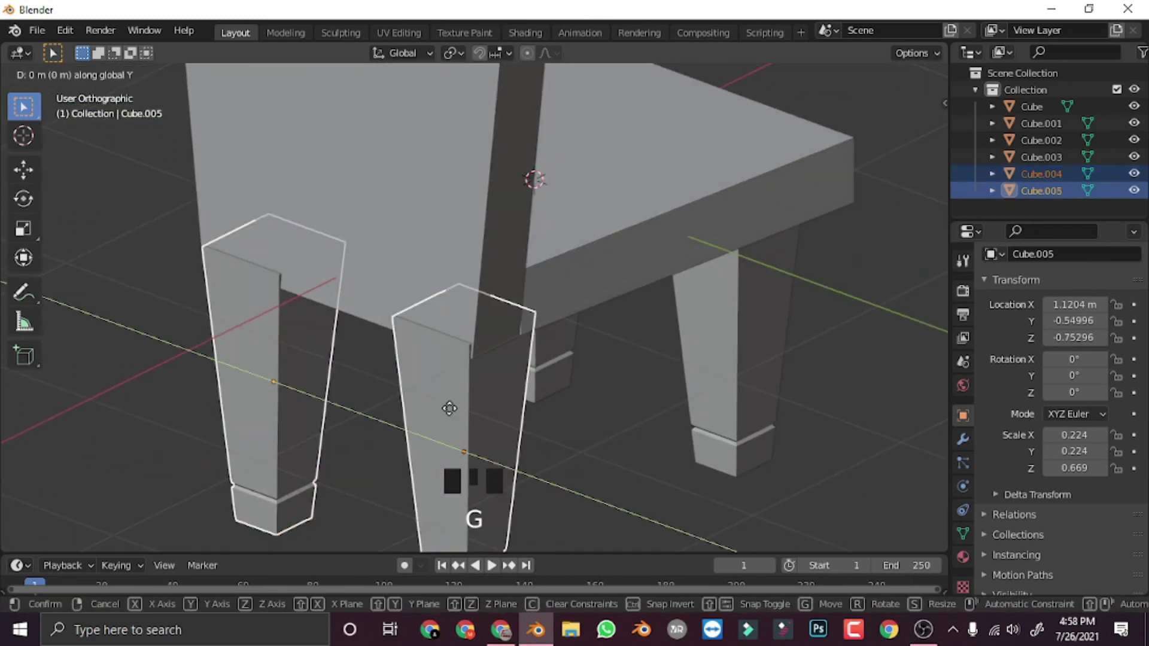
pyautogui.rightClick(460, 407)
pyautogui.press('g')
pyautogui.press('x')
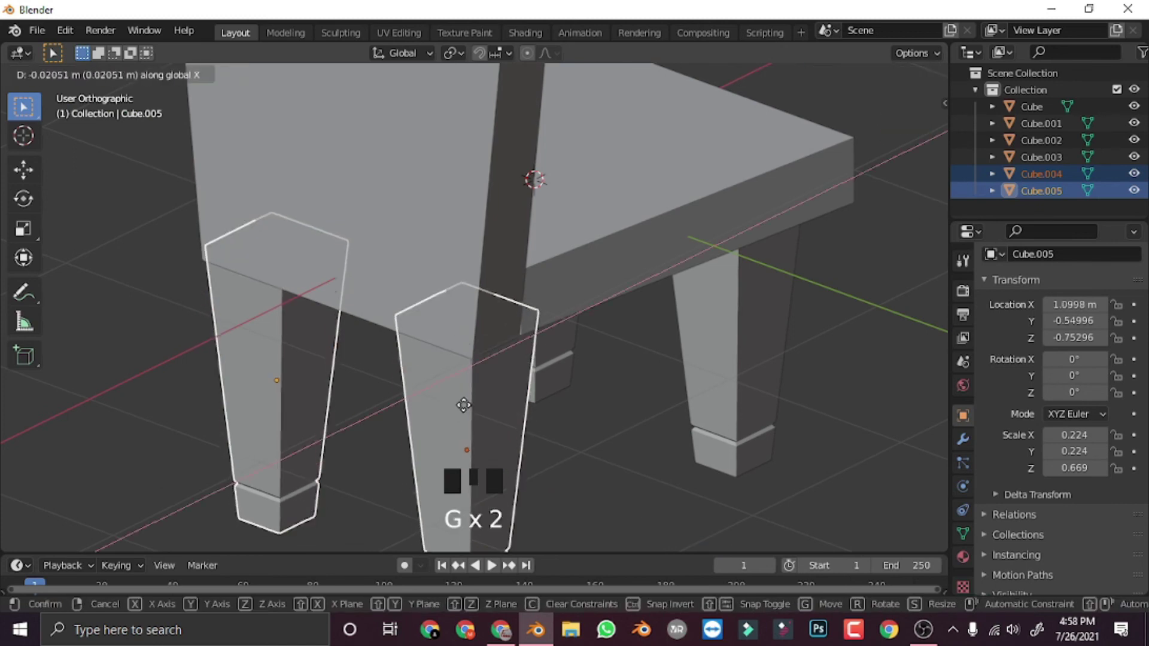
pyautogui.click(468, 404)
# Hide the viewport overlays and examine the whole chair in both perspective and orthographic projection
pyautogui.scroll(-4, 472, 404)
pyautogui.moveTo(724, 326); pyautogui.dragTo(479, 390, button='middle')
pyautogui.scroll(2, 551, 388)
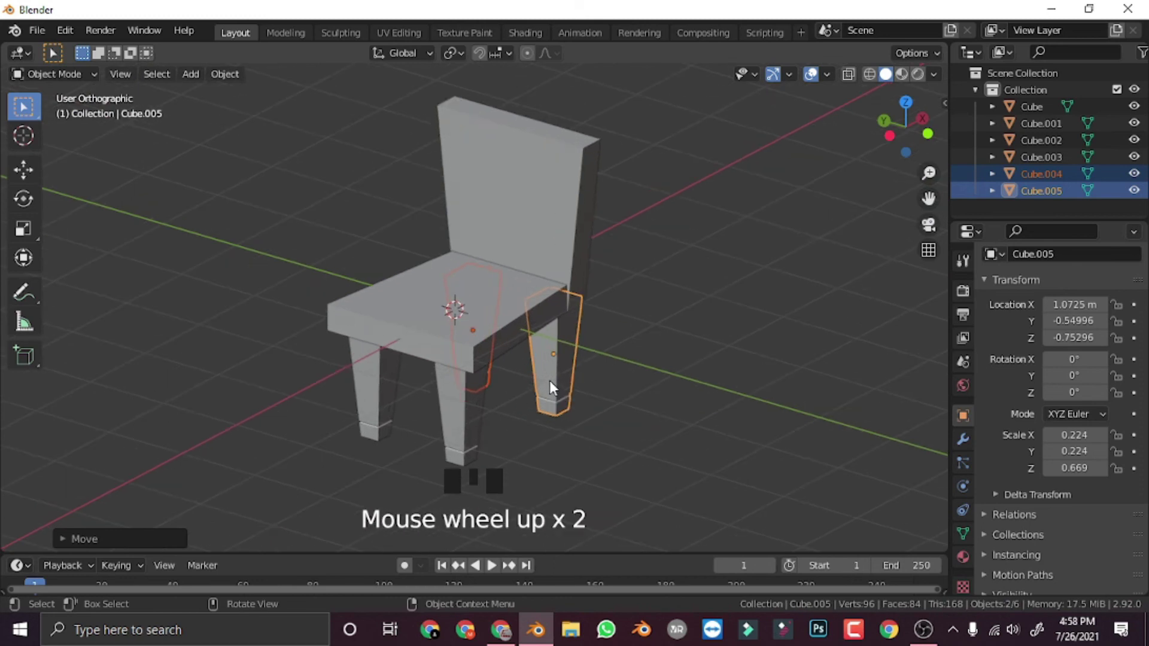
pyautogui.moveTo(550, 380); pyautogui.dragTo(529, 363, button='middle')
pyautogui.click(811, 74)
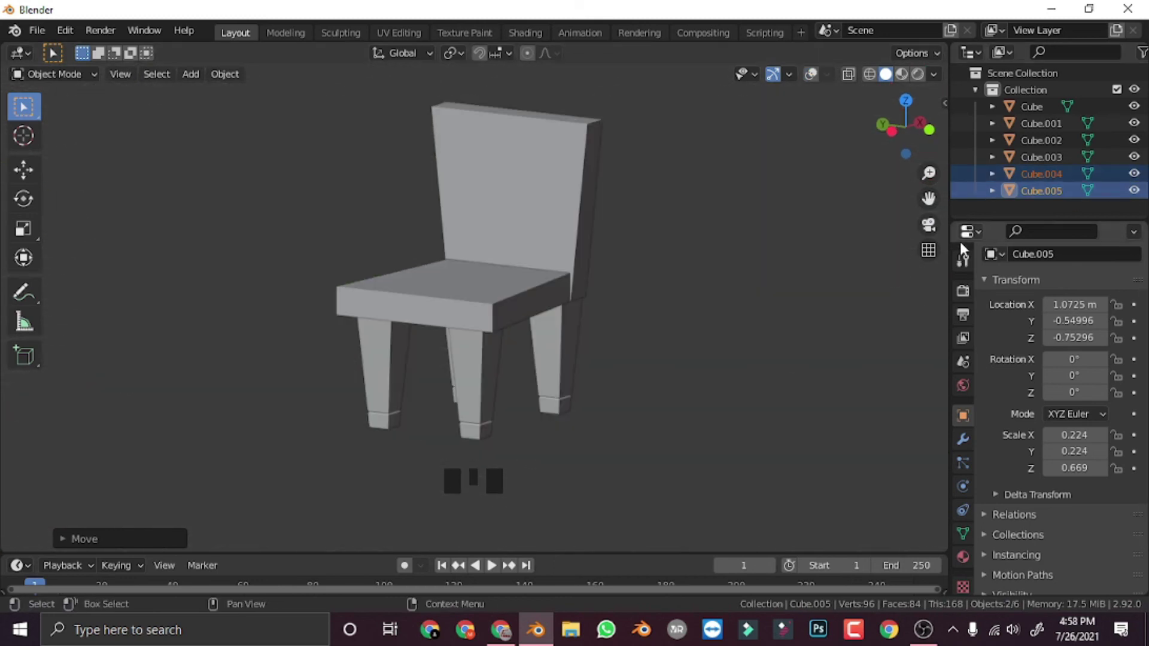
pyautogui.click(929, 250)
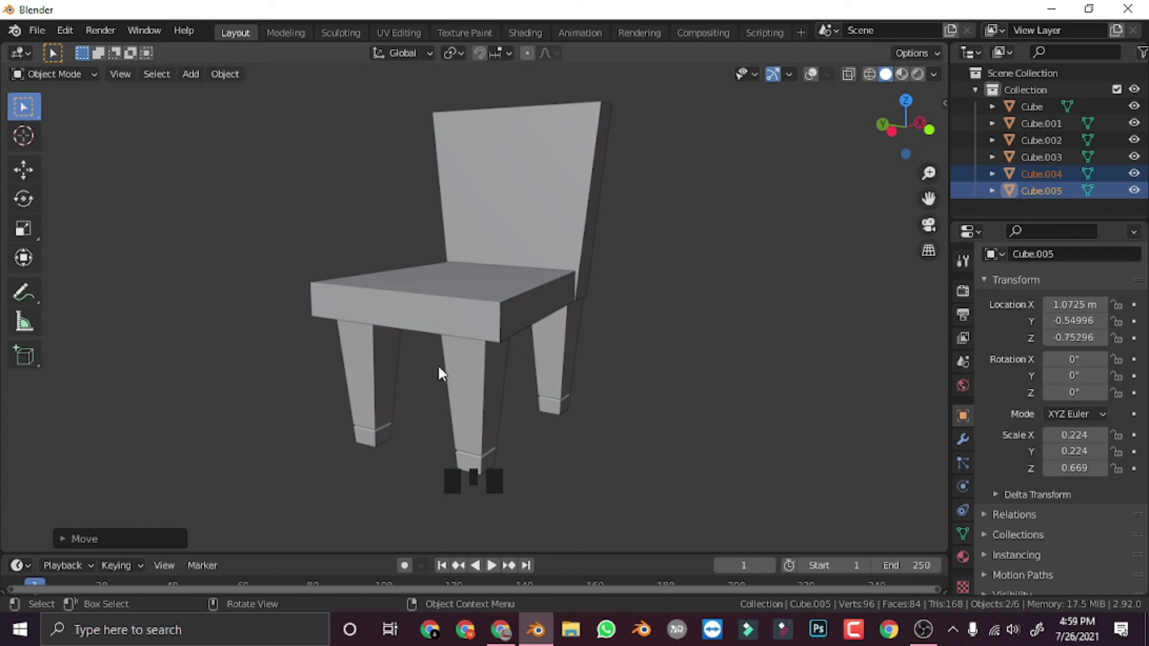
pyautogui.press('KP_5')
pyautogui.moveTo(441, 378); pyautogui.dragTo(527, 450, button='middle')
pyautogui.press('KP_5')
pyautogui.press('KP_5')
pyautogui.press('KP_5')
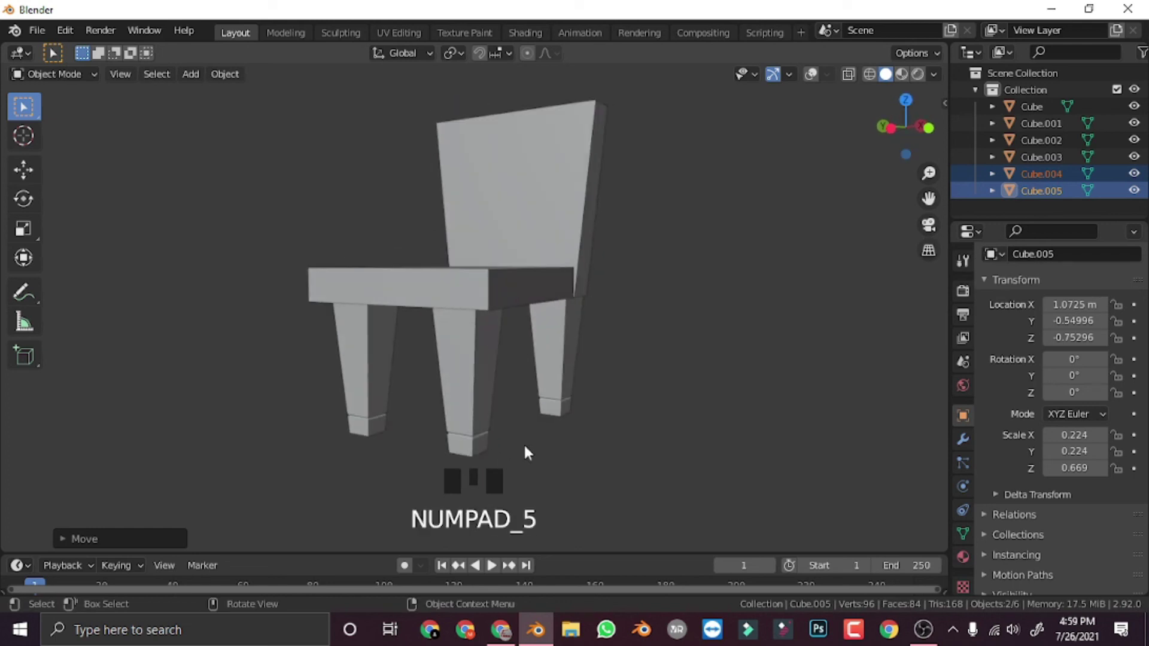
pyautogui.press('KP_5')
pyautogui.press('KP_5')
# Show the viewport overlays again and compare the chair's proportions in perspective and orthographic projection
pyautogui.click(810, 73)
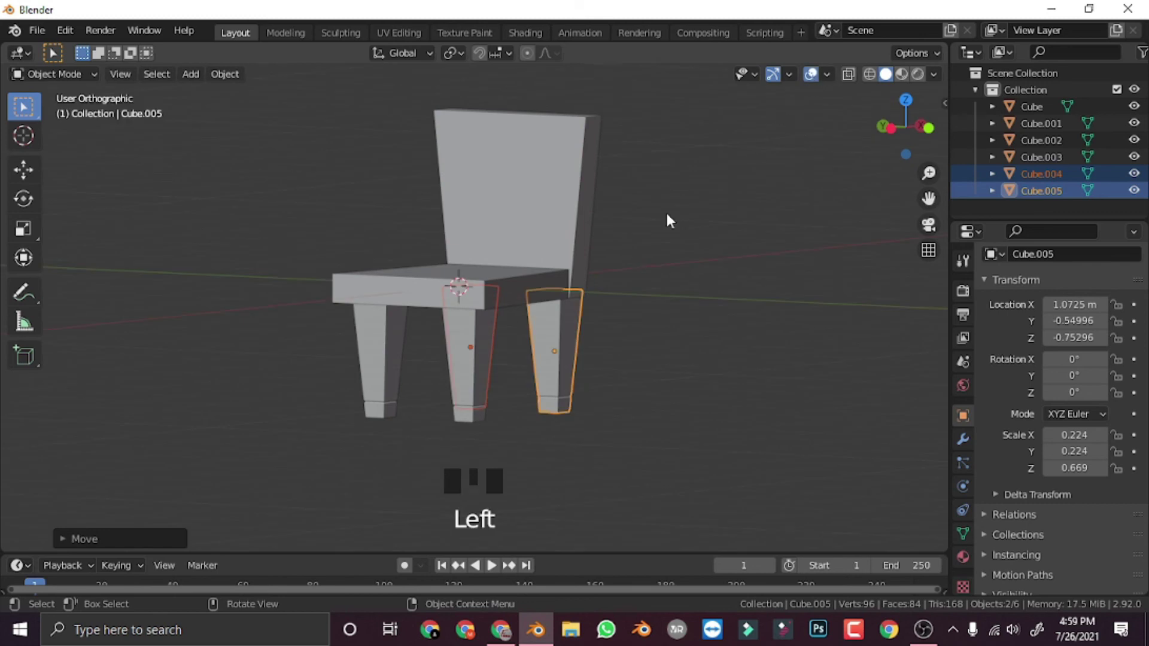
pyautogui.moveTo(665, 210); pyautogui.dragTo(572, 335, button='middle')
pyautogui.press('KP_5')
pyautogui.scroll(1, 524, 383)
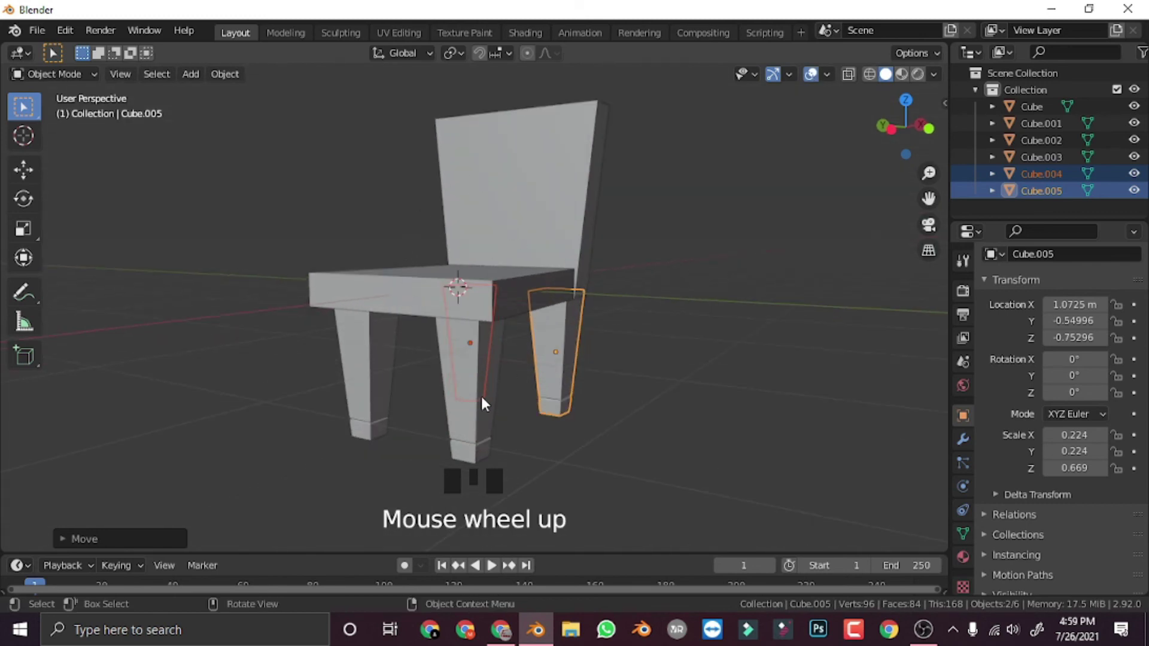
pyautogui.scroll(1, 481, 396)
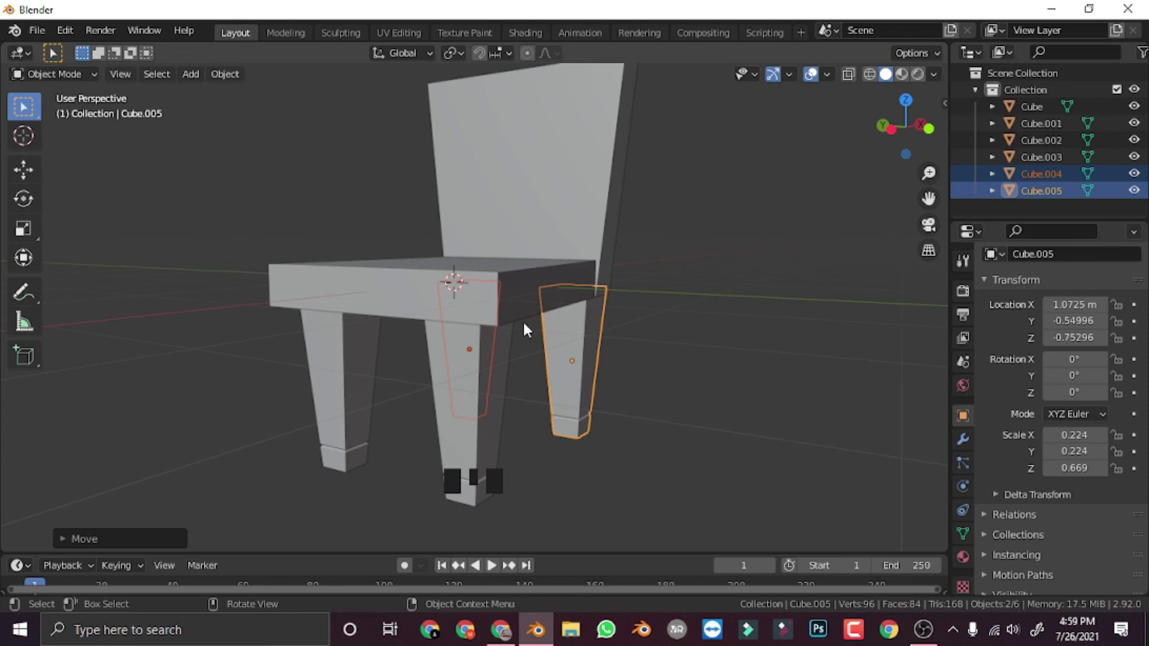
pyautogui.press('KP_5')
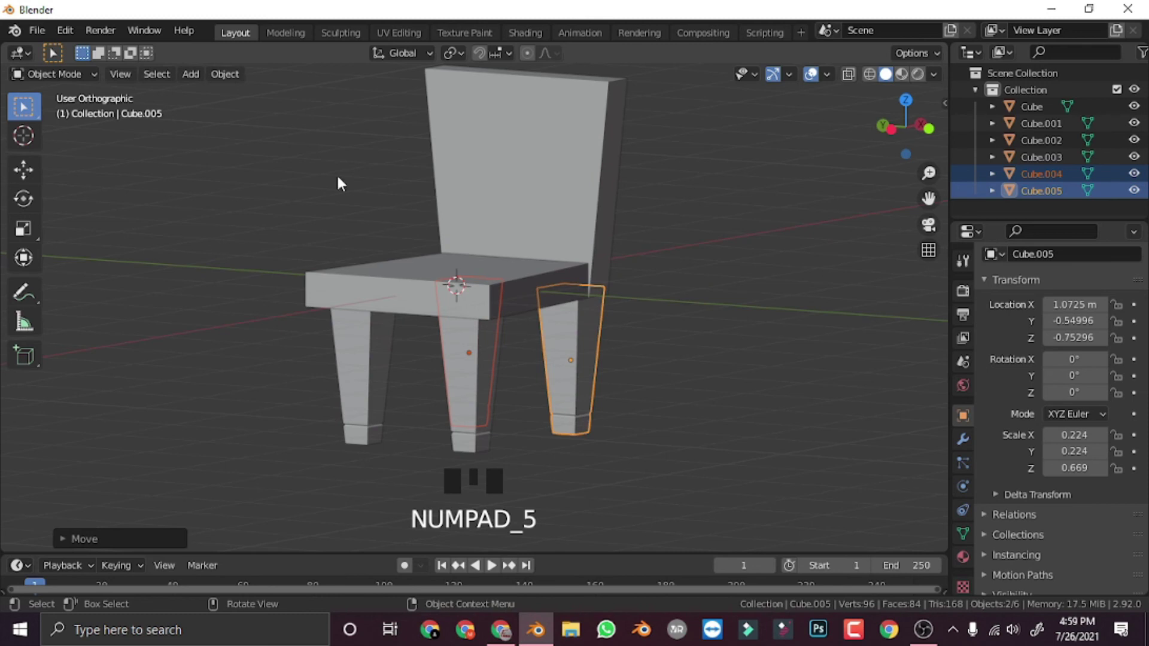